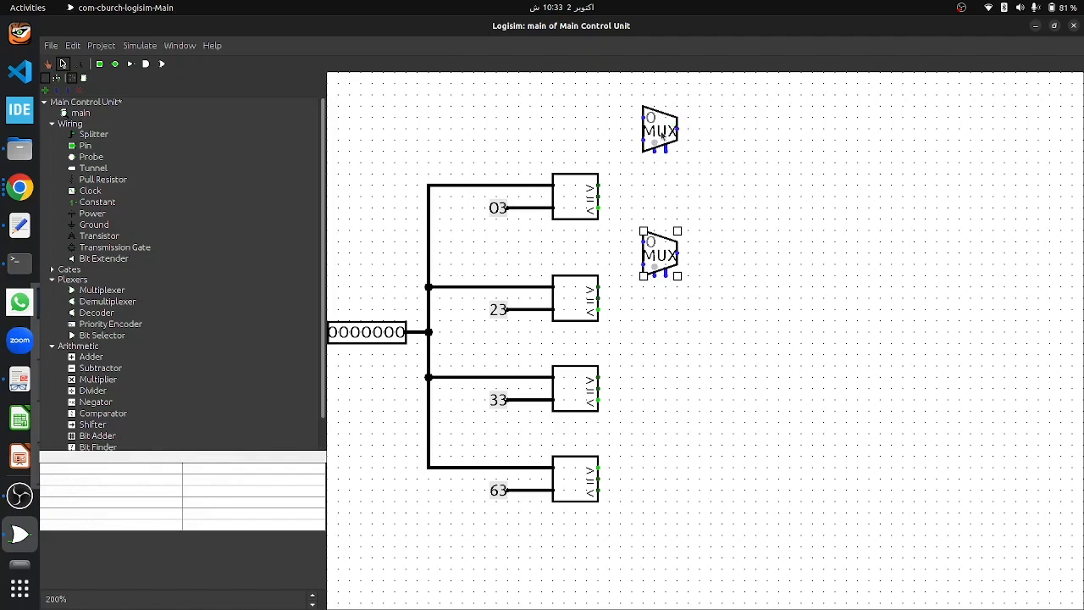
Configure the upper multiplexer with 7 data bits and no enable input
{"action": "left_click", "coordinate": [659, 136]}
{"action": "left_click", "coordinate": [208, 491]}
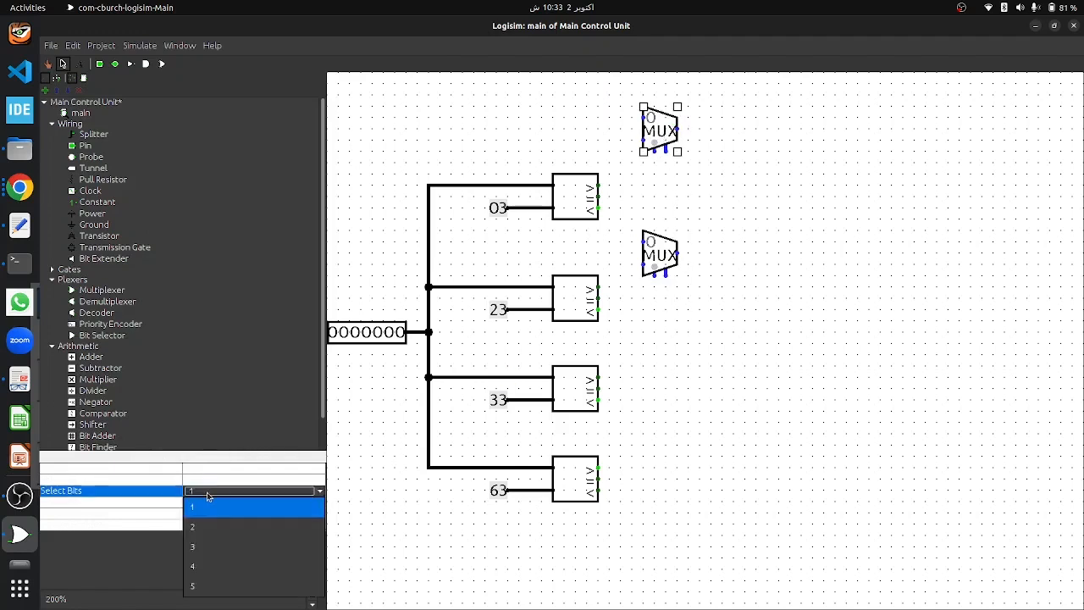
{"action": "left_click", "coordinate": [204, 484]}
{"action": "left_click", "coordinate": [203, 482]}
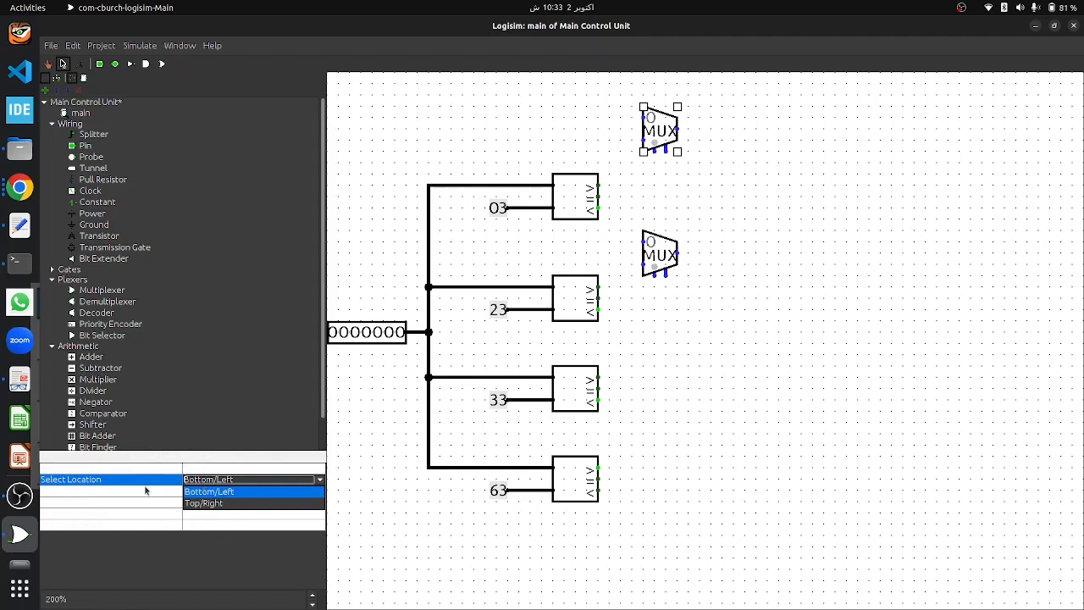
{"action": "left_click", "coordinate": [152, 512]}
{"action": "left_click", "coordinate": [201, 511]}
{"action": "left_click", "coordinate": [200, 508]}
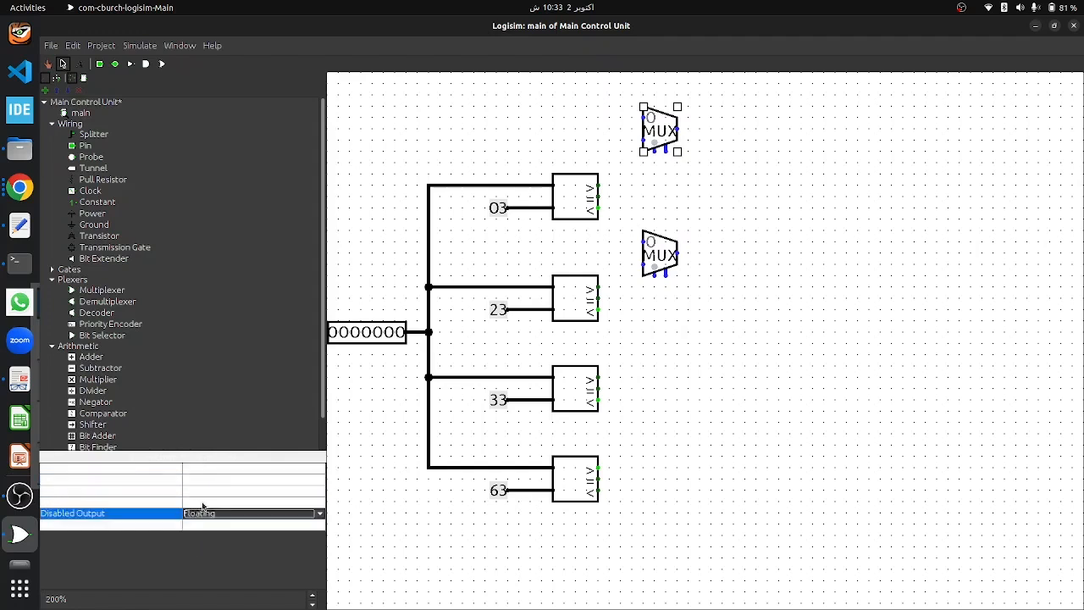
{"action": "left_click", "coordinate": [201, 501]}
{"action": "left_click", "coordinate": [204, 489]}
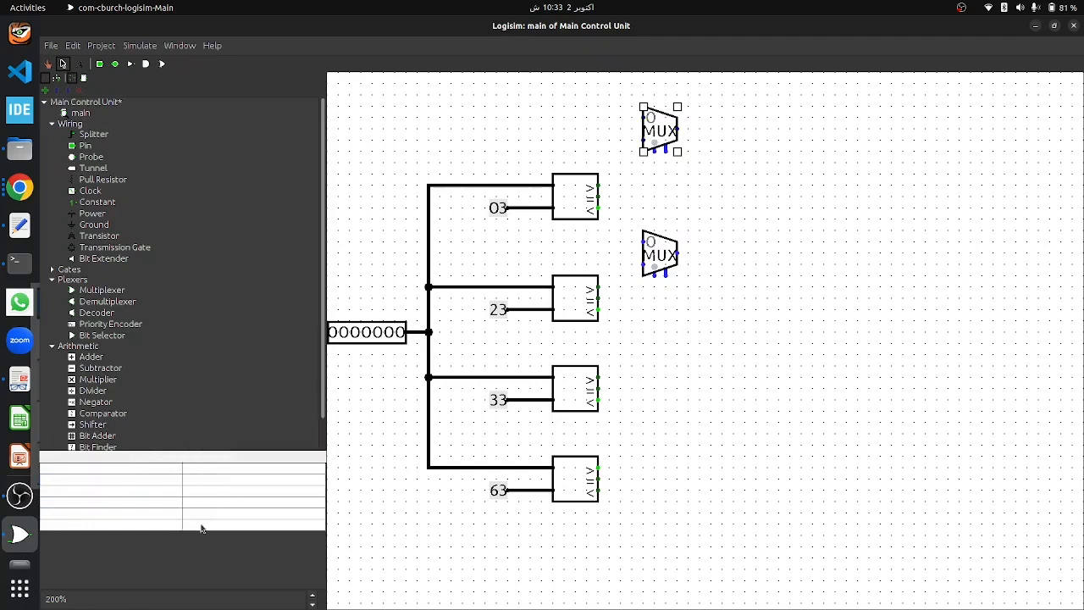
{"action": "left_click", "coordinate": [201, 525]}
{"action": "left_click", "coordinate": [200, 549]}
Wire the 03 comparator's equal output to the upper multiplexer's select input and attach a copied constant valued 00 to its input 0
{"action": "left_click_drag", "start_coordinate": [603, 199], "coordinate": [654, 168]}
{"action": "left_click_drag", "start_coordinate": [653, 155], "coordinate": [653, 152]}
{"action": "left_click", "coordinate": [498, 208]}
{"action": "key", "text": "ctrl+d"}
{"action": "left_click_drag", "start_coordinate": [509, 223], "coordinate": [641, 122]}
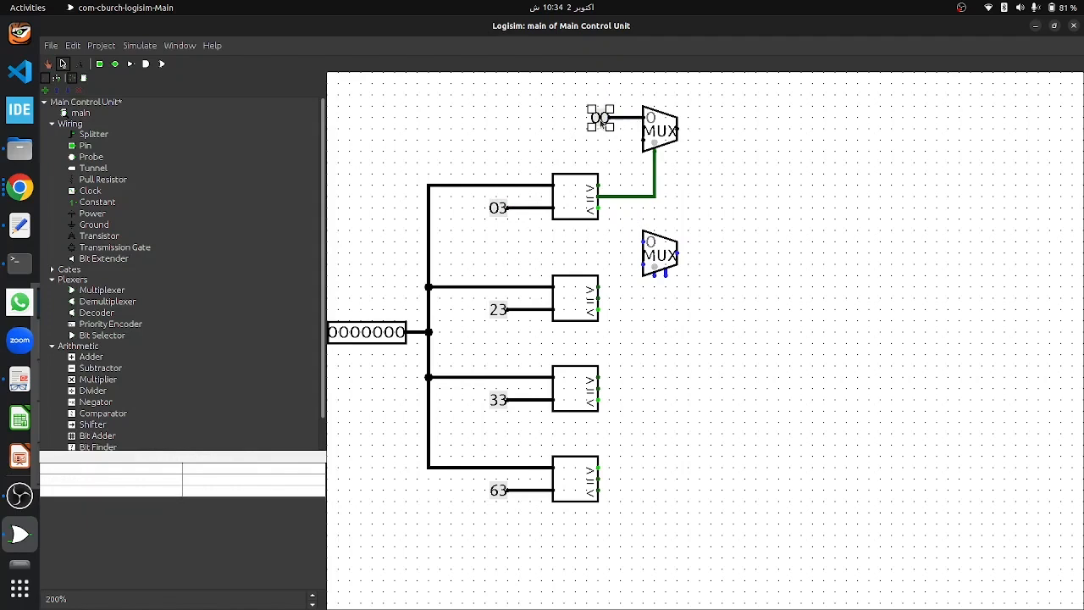
Duplicate the 00 constant onto the upper multiplexer's second input and set its value to 01
{"action": "key", "text": "ctrl+d"}
{"action": "left_click_drag", "start_coordinate": [613, 132], "coordinate": [603, 139]}
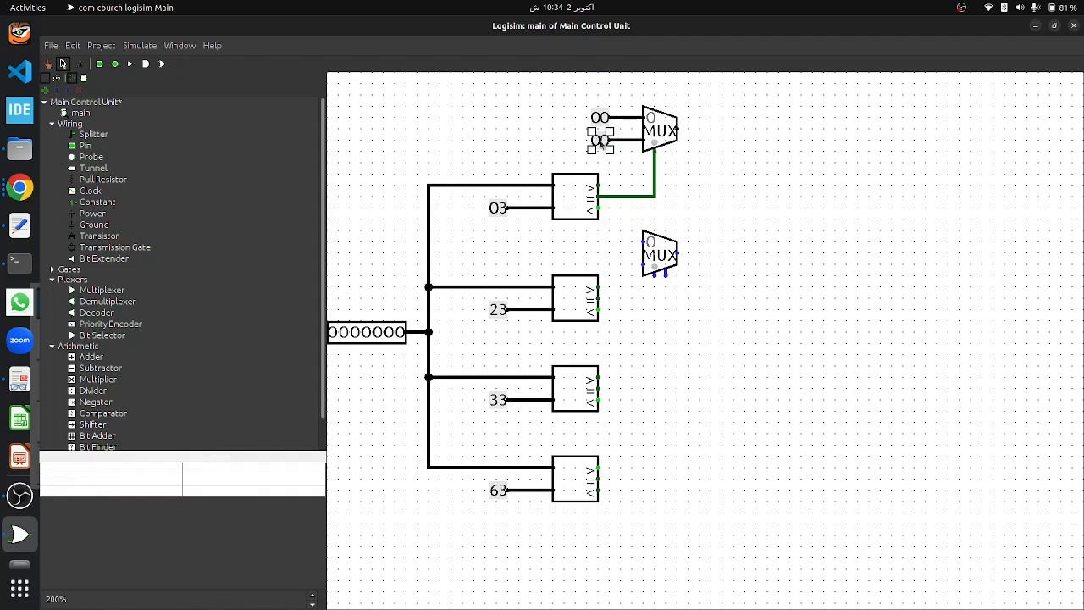
{"action": "left_click", "coordinate": [783, 195]}
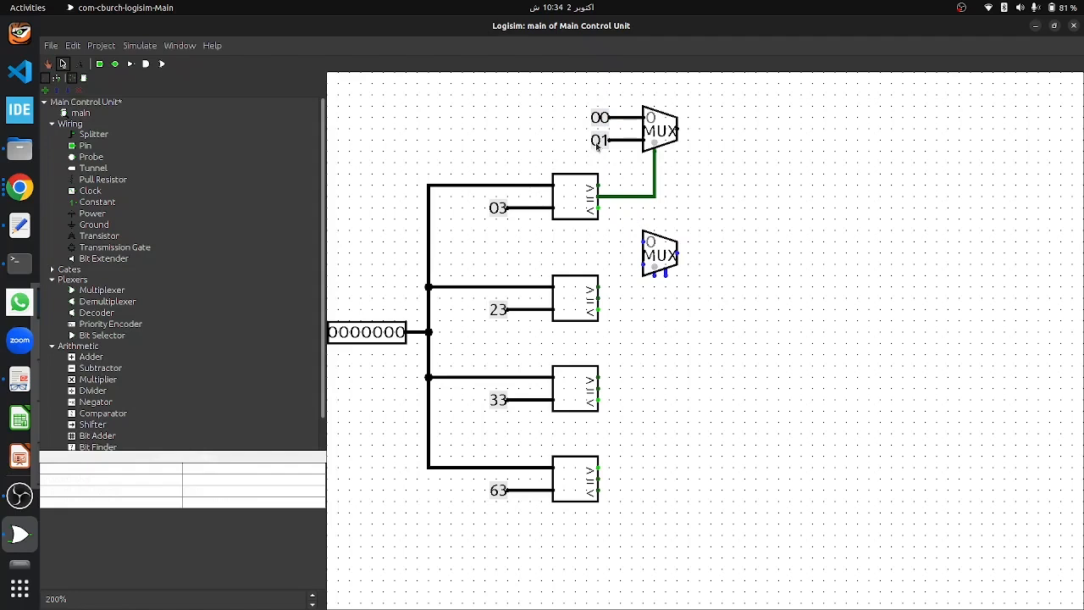
Replace the unconfigured lower multiplexer with a copy of the configured one and place two more copies beside the 33 and 63 comparators
{"action": "left_click", "coordinate": [652, 252]}
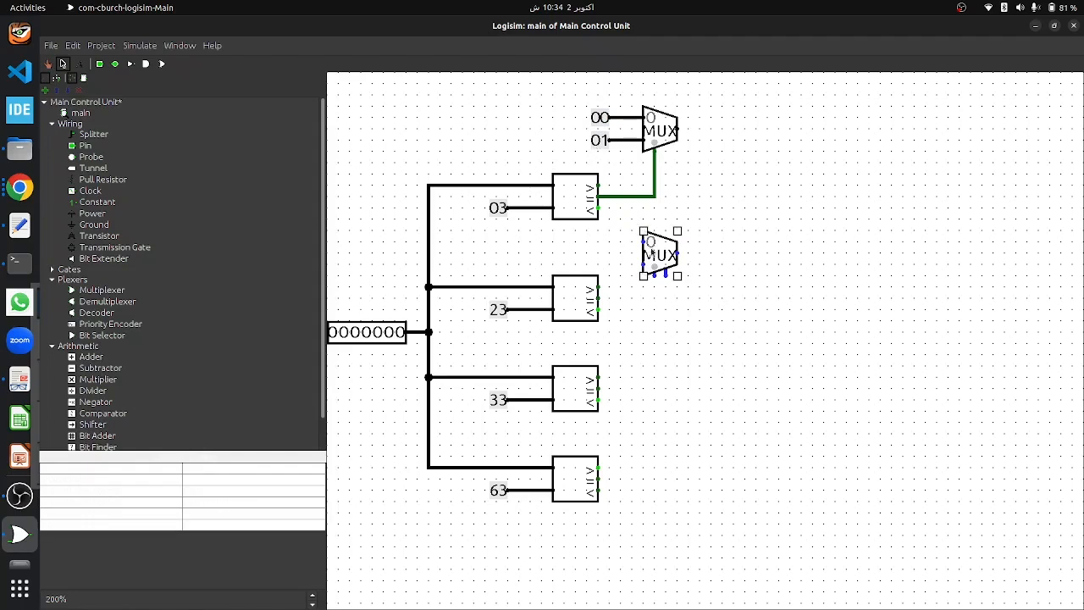
{"action": "key", "text": "Delete"}
{"action": "left_click", "coordinate": [662, 132]}
{"action": "key", "text": "ctrl+d"}
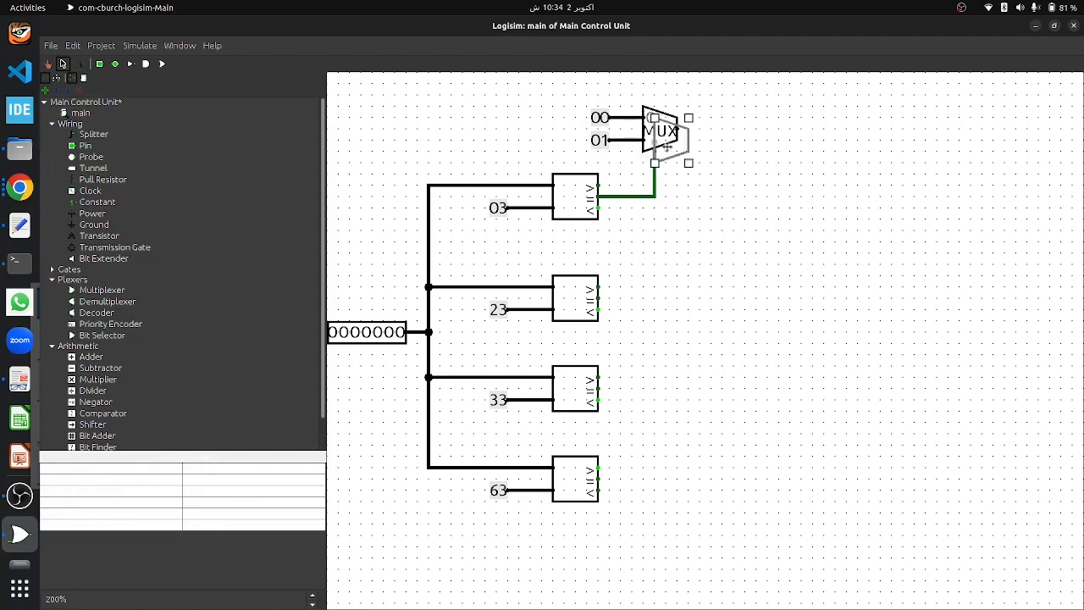
{"action": "left_click_drag", "start_coordinate": [667, 149], "coordinate": [658, 257]}
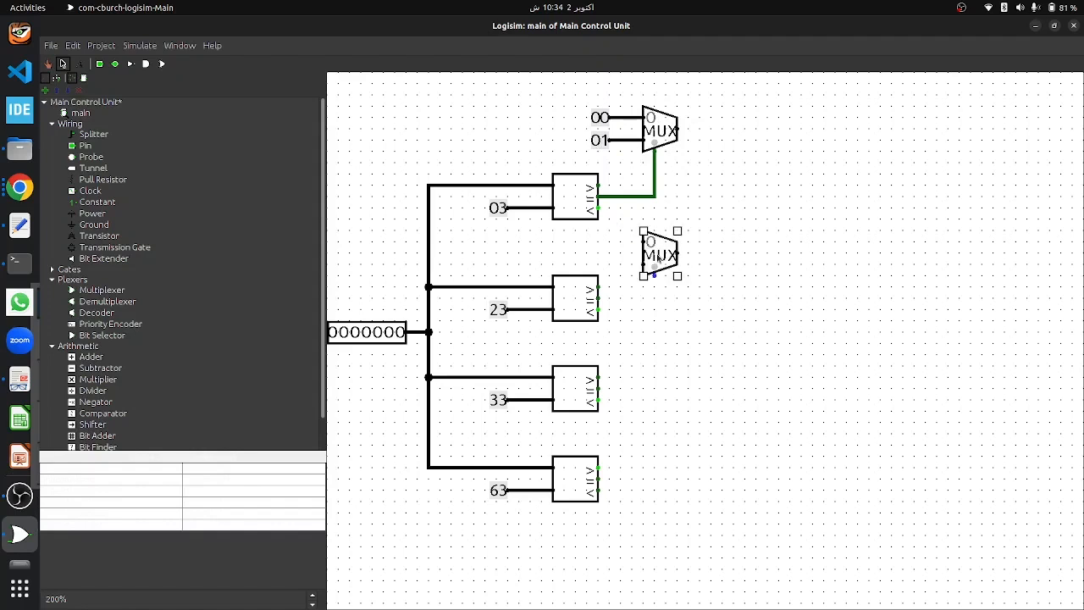
{"action": "key", "text": "ctrl+d"}
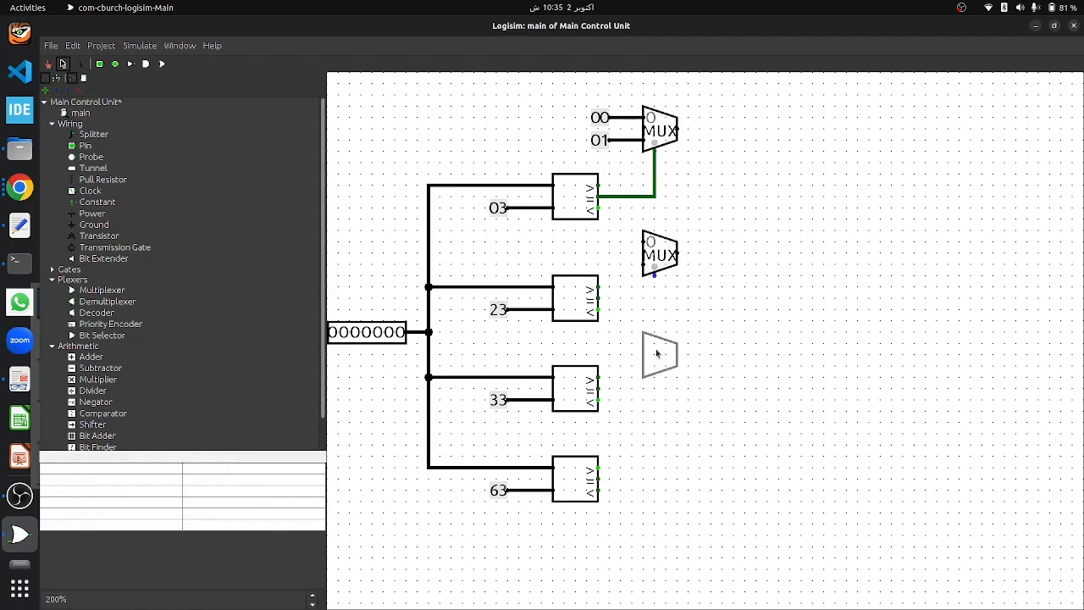
{"action": "left_click", "coordinate": [657, 354]}
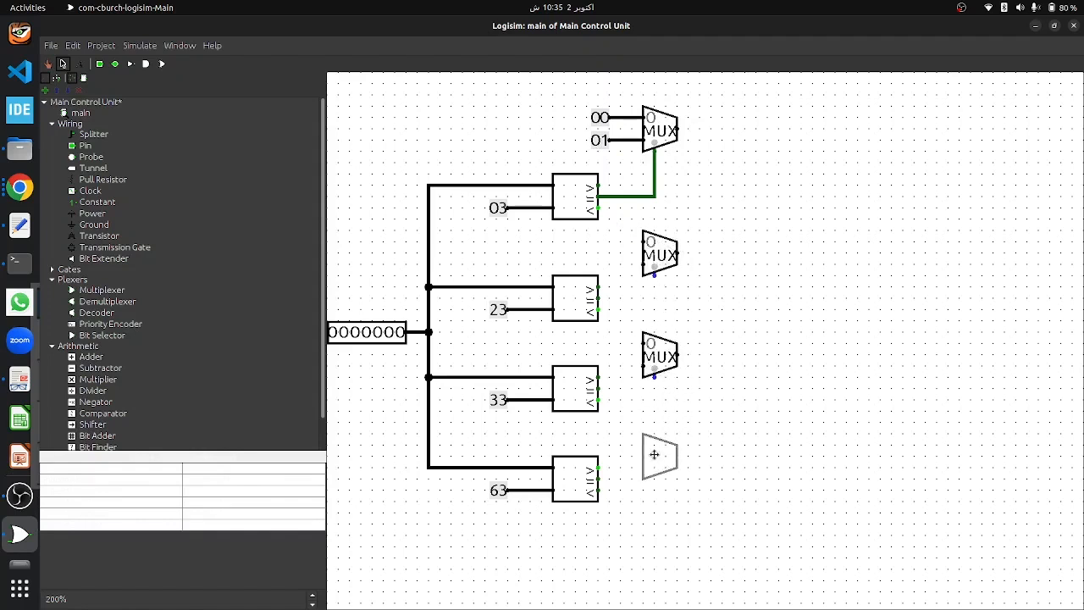
{"action": "left_click", "coordinate": [653, 455]}
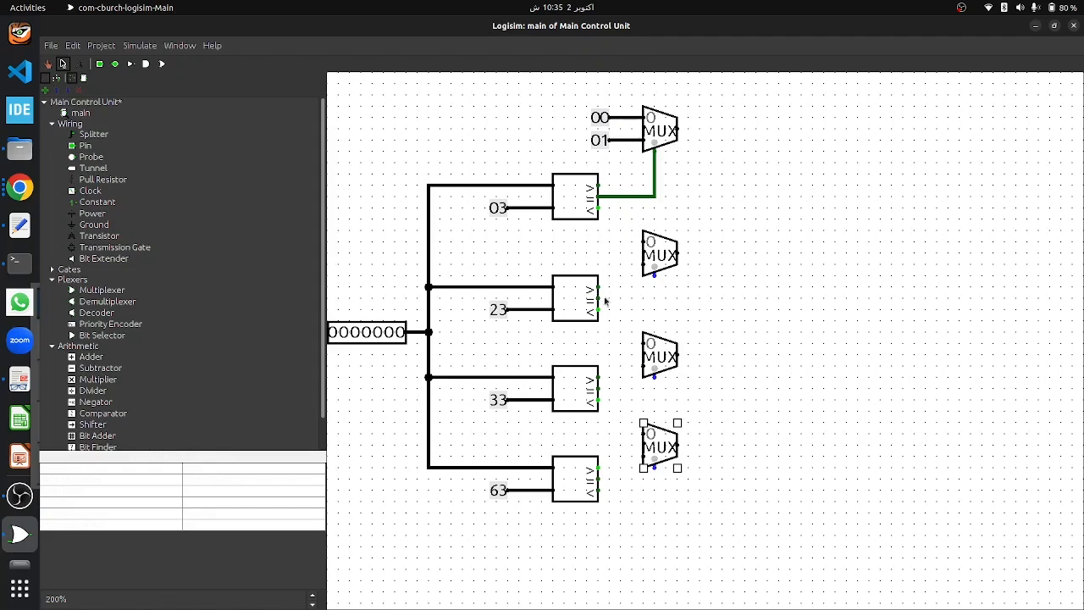
Wire the equal outputs of the 23, 33 and 63 comparators to the select inputs of their multiplexers
{"action": "mouse_move", "coordinate": [599, 297]}
{"action": "left_mouse_down"}
{"action": "mouse_move", "coordinate": [654, 293]}
{"action": "mouse_move", "coordinate": [653, 275]}
{"action": "left_mouse_up"}
{"action": "left_click_drag", "start_coordinate": [598, 388], "coordinate": [653, 370]}
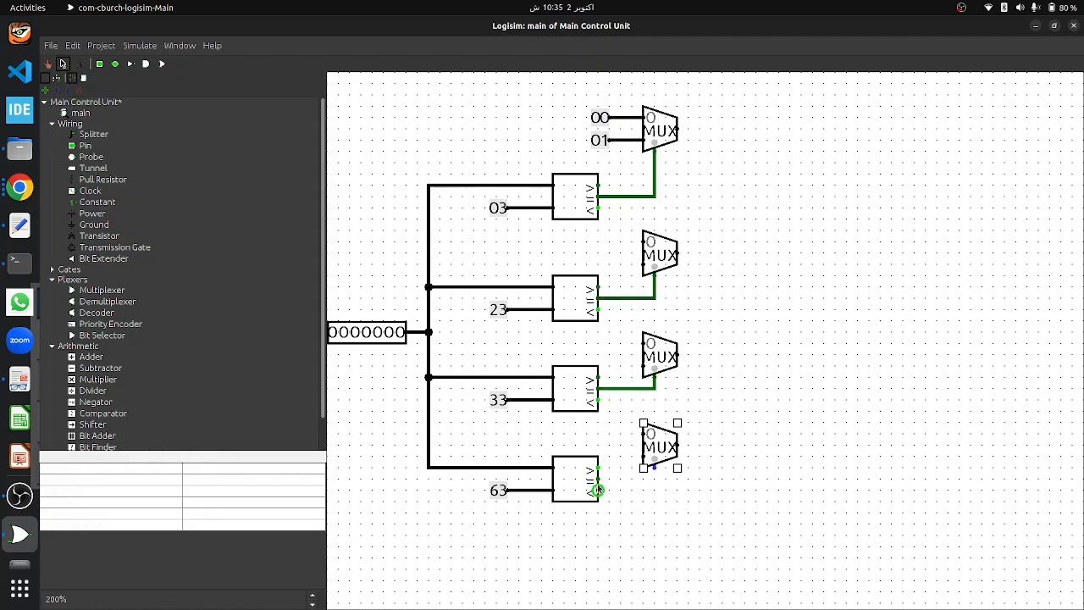
{"action": "left_click_drag", "start_coordinate": [598, 479], "coordinate": [653, 467]}
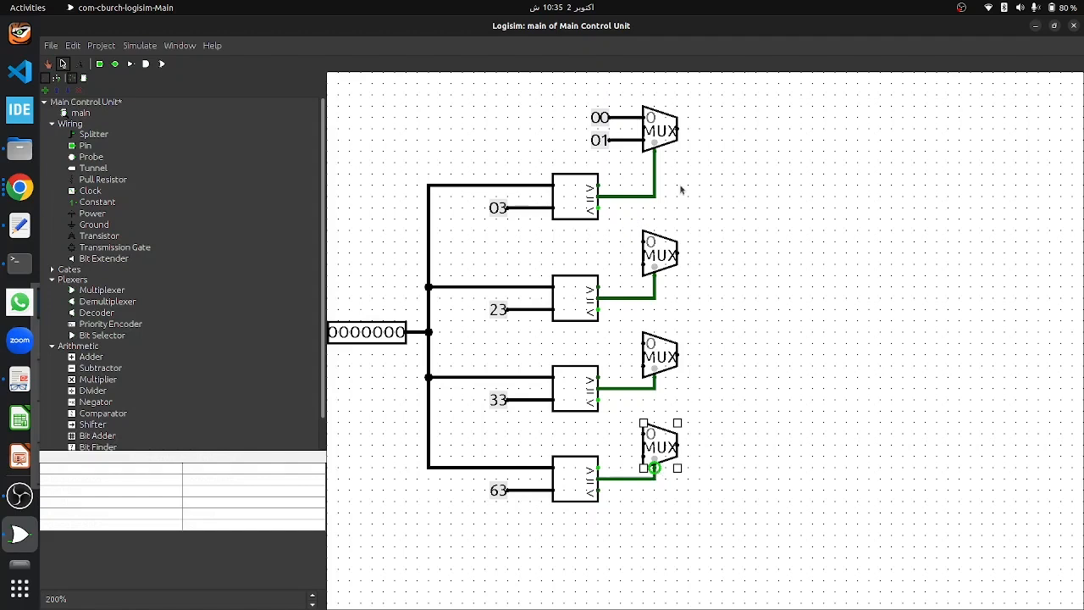
Duplicate the 00 constant onto input 0 of each of the three lower multiplexers
{"action": "left_click", "coordinate": [600, 118]}
{"action": "key", "text": "ctrl+d"}
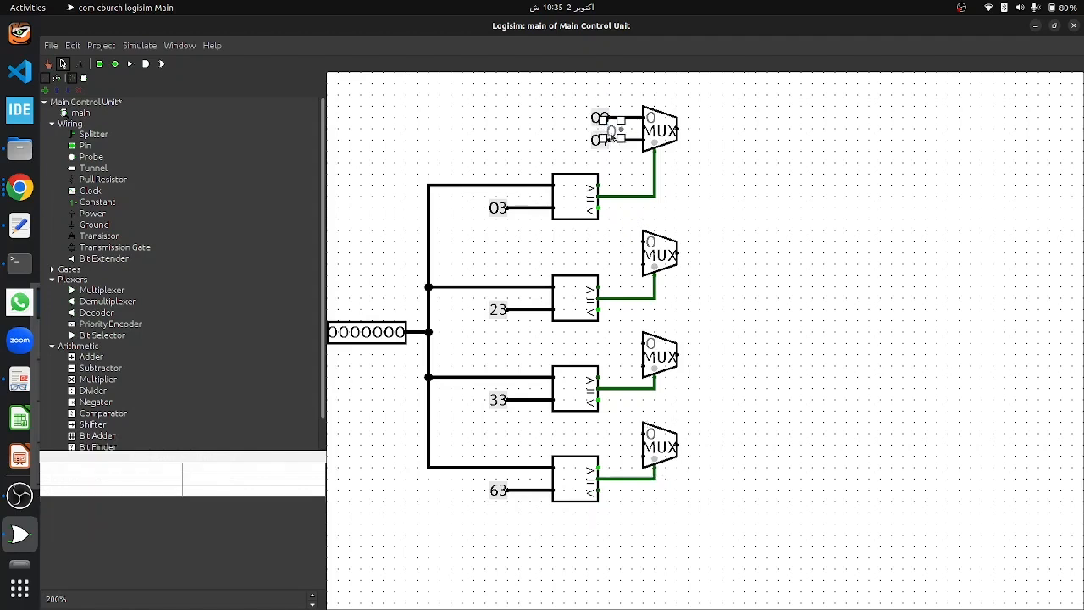
{"action": "mouse_move", "coordinate": [615, 133]}
{"action": "left_mouse_down"}
{"action": "mouse_move", "coordinate": [607, 245]}
{"action": "mouse_move", "coordinate": [642, 243]}
{"action": "mouse_move", "coordinate": [598, 345]}
{"action": "mouse_move", "coordinate": [642, 345]}
{"action": "mouse_move", "coordinate": [599, 434]}
{"action": "left_mouse_up"}
{"action": "left_click", "coordinate": [606, 244]}
{"action": "key", "text": "ctrl+d"}
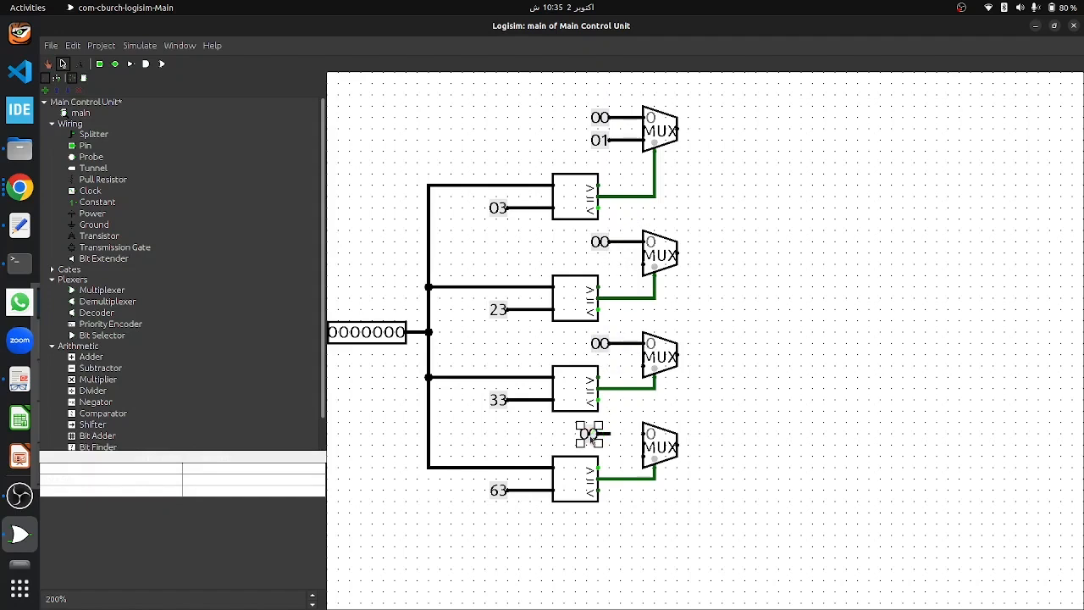
{"action": "left_click_drag", "start_coordinate": [588, 436], "coordinate": [599, 435]}
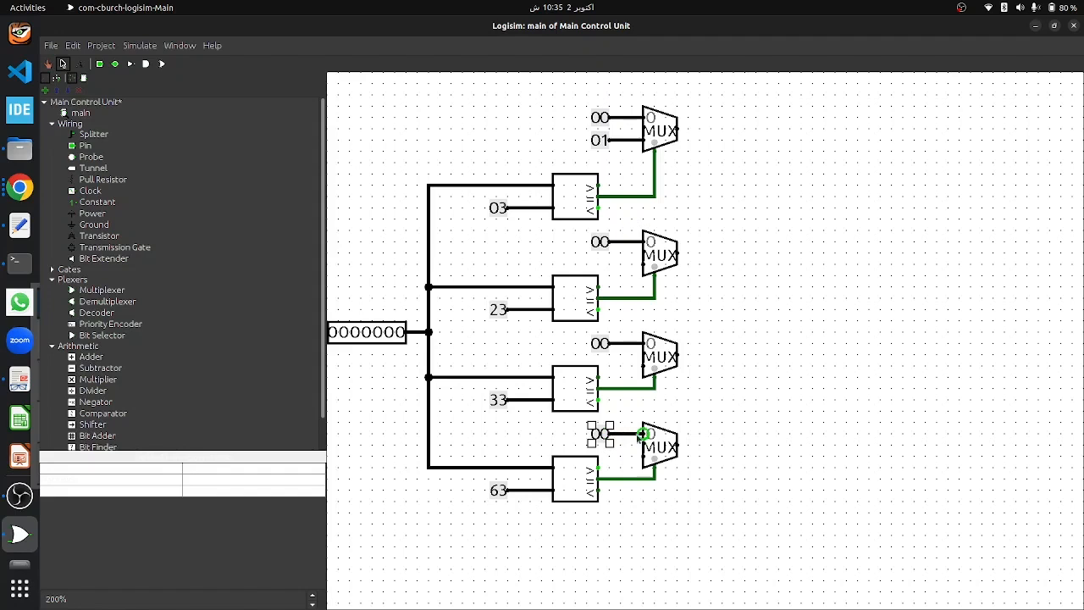
Duplicate the 01 constant, connect the copy to the second multiplexer's second input and set its value to 02
{"action": "left_click", "coordinate": [598, 142]}
{"action": "left_click", "coordinate": [619, 153]}
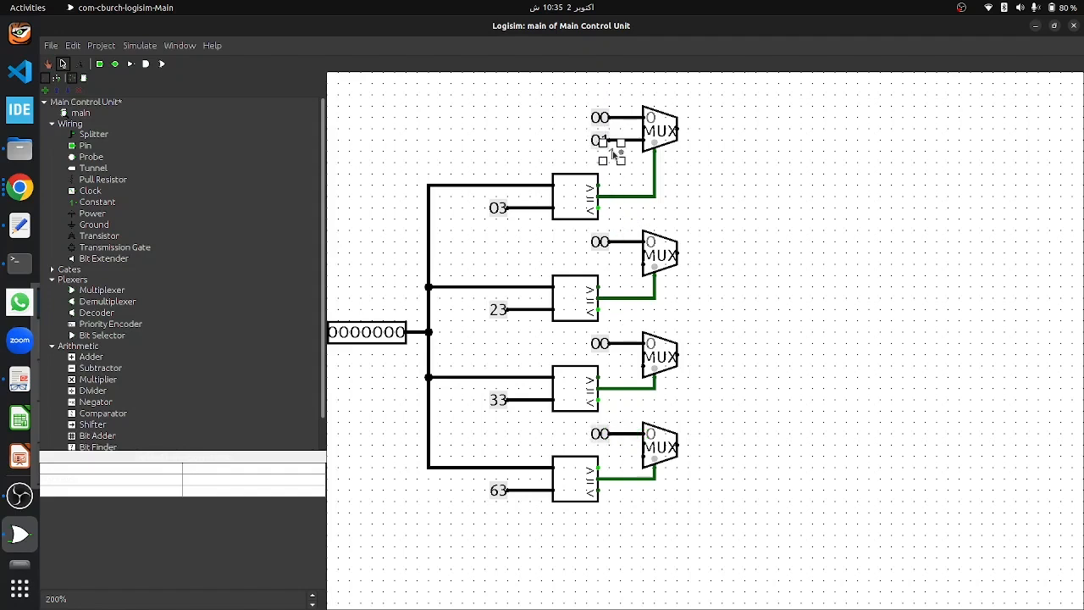
{"action": "left_click", "coordinate": [599, 259]}
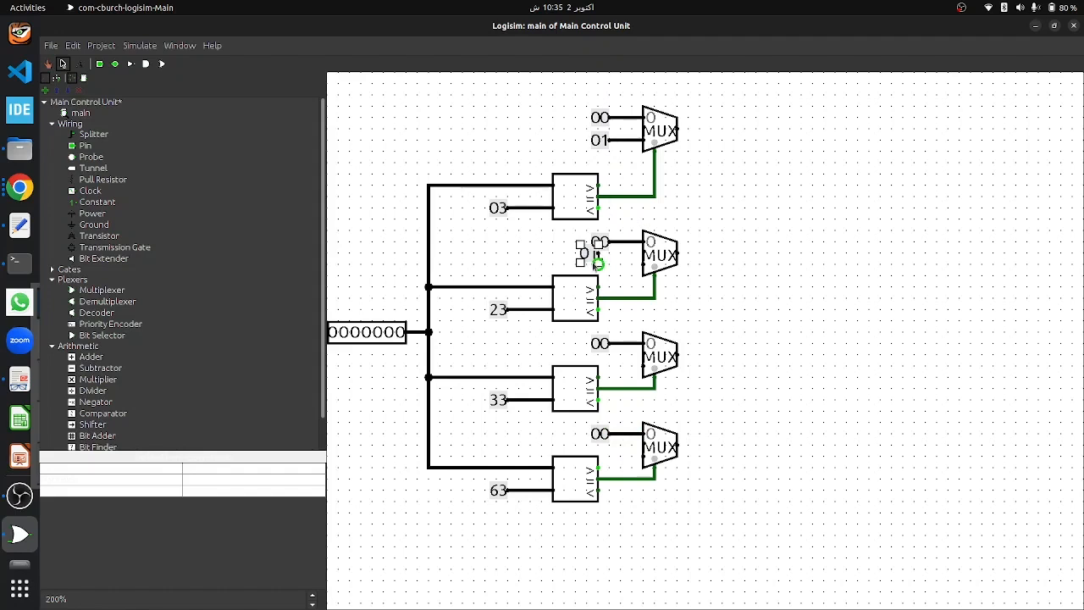
{"action": "key", "text": "Delete"}
{"action": "left_click", "coordinate": [596, 263]}
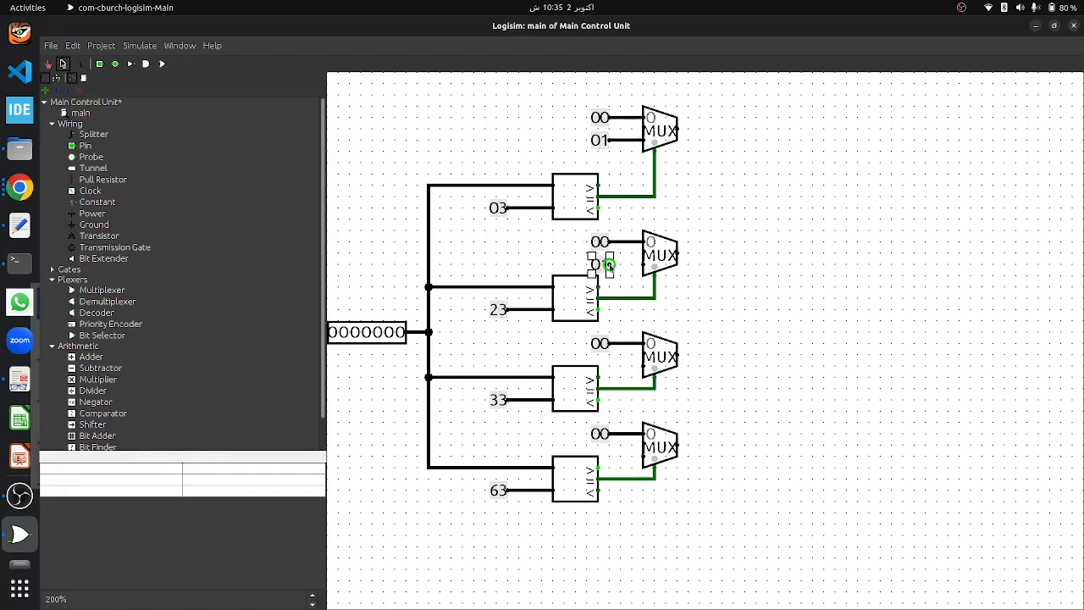
{"action": "left_click_drag", "start_coordinate": [609, 264], "coordinate": [643, 264]}
{"action": "left_click", "coordinate": [799, 275]}
Copy the 02 constant, connect the copy to the third multiplexer's second input and set its value to 03
{"action": "left_click", "coordinate": [606, 266]}
{"action": "right_click", "coordinate": [597, 268]}
{"action": "left_click", "coordinate": [613, 306]}
{"action": "key", "text": "ctrl+v"}
{"action": "mouse_move", "coordinate": [612, 281]}
{"action": "left_mouse_down"}
{"action": "mouse_move", "coordinate": [600, 357]}
{"action": "mouse_move", "coordinate": [590, 356]}
{"action": "mouse_move", "coordinate": [642, 369]}
{"action": "left_mouse_up"}
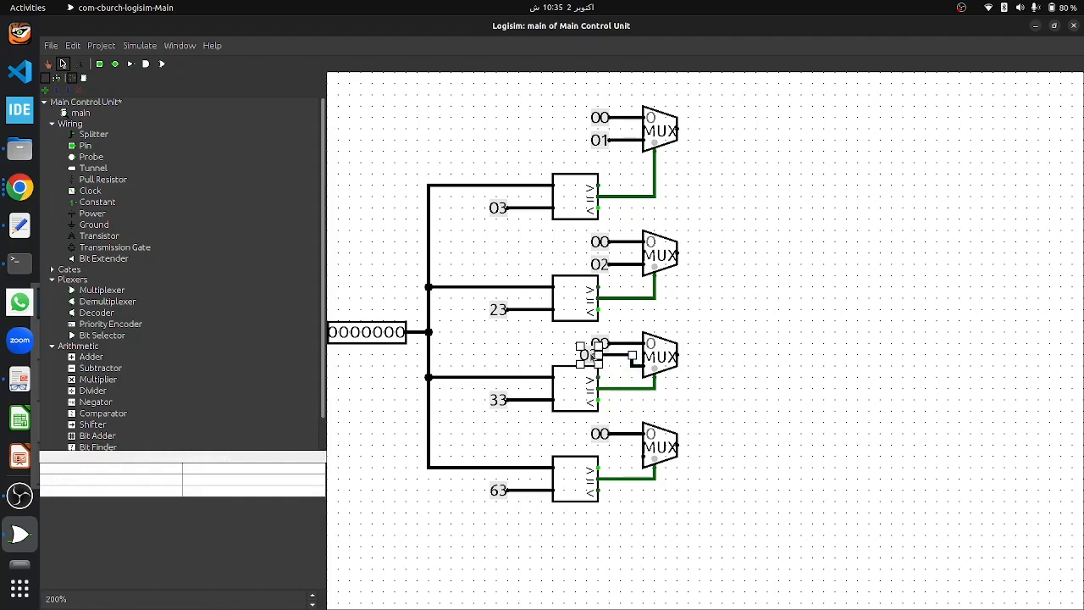
{"action": "left_click", "coordinate": [831, 343]}
Copy the 03 constant with its wire to the fourth multiplexer's second input and set its value to 04
{"action": "left_click", "coordinate": [587, 359]}
{"action": "key", "text": "ctrl+c"}
{"action": "key", "text": "ctrl+v"}
{"action": "mouse_move", "coordinate": [600, 371]}
{"action": "left_mouse_down"}
{"action": "mouse_move", "coordinate": [598, 450]}
{"action": "mouse_move", "coordinate": [632, 448]}
{"action": "left_mouse_up"}
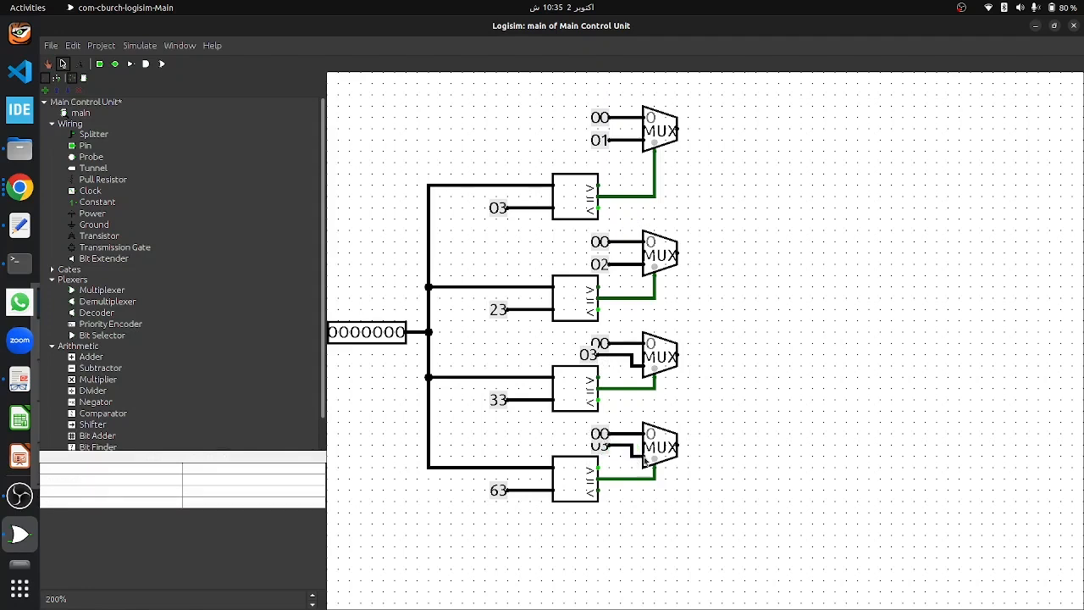
{"action": "left_click", "coordinate": [603, 448]}
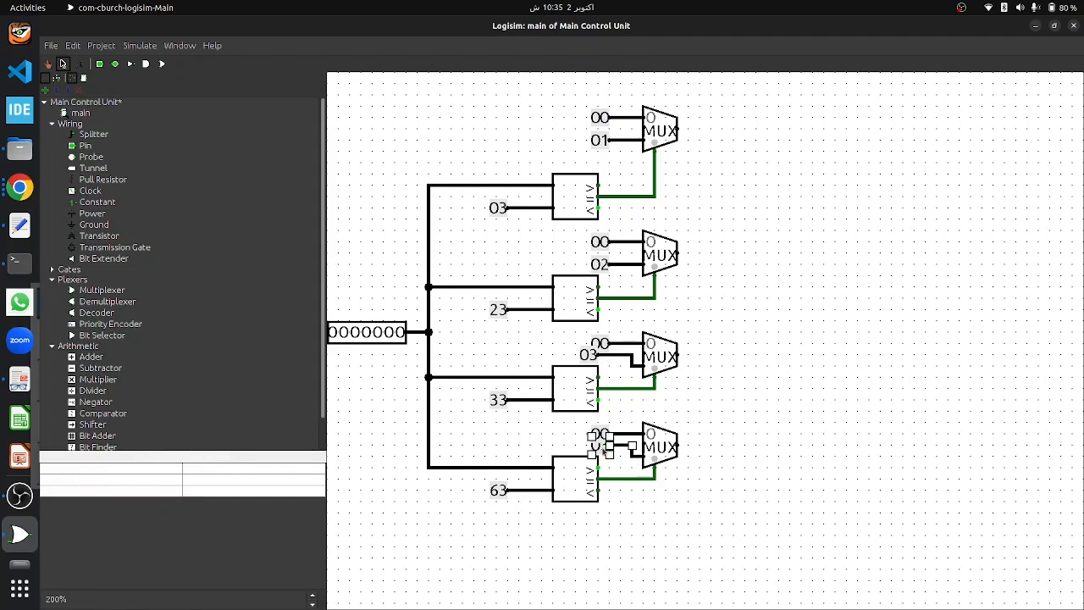
{"action": "left_click", "coordinate": [804, 444]}
{"action": "left_click", "coordinate": [596, 446]}
{"action": "left_click", "coordinate": [781, 415]}
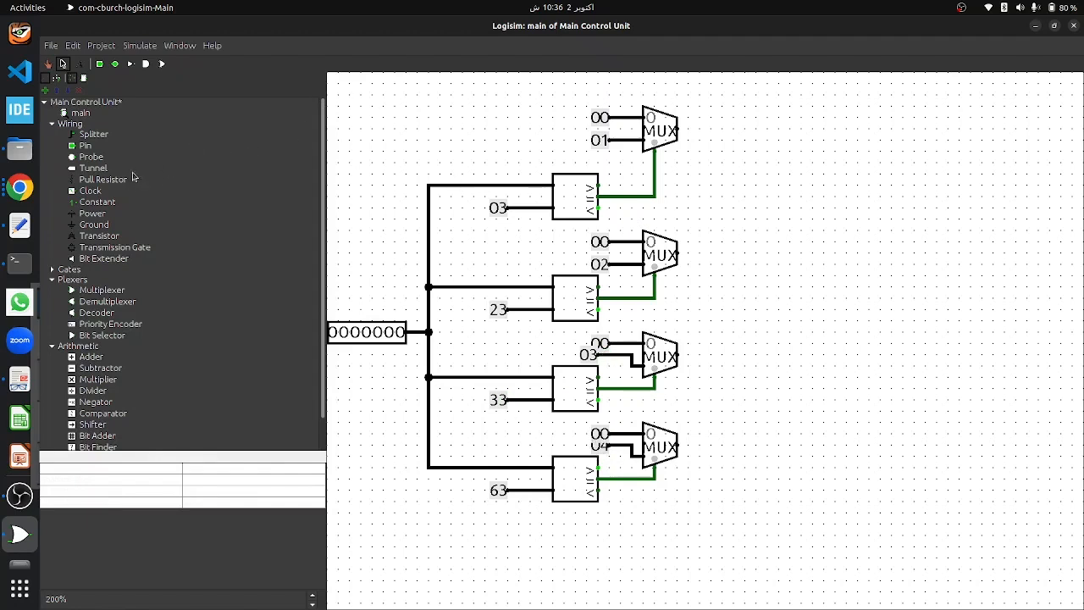
Place an OR gate to the right of the multiplexers and set its number of inputs to 4
{"action": "left_click", "coordinate": [61, 272]}
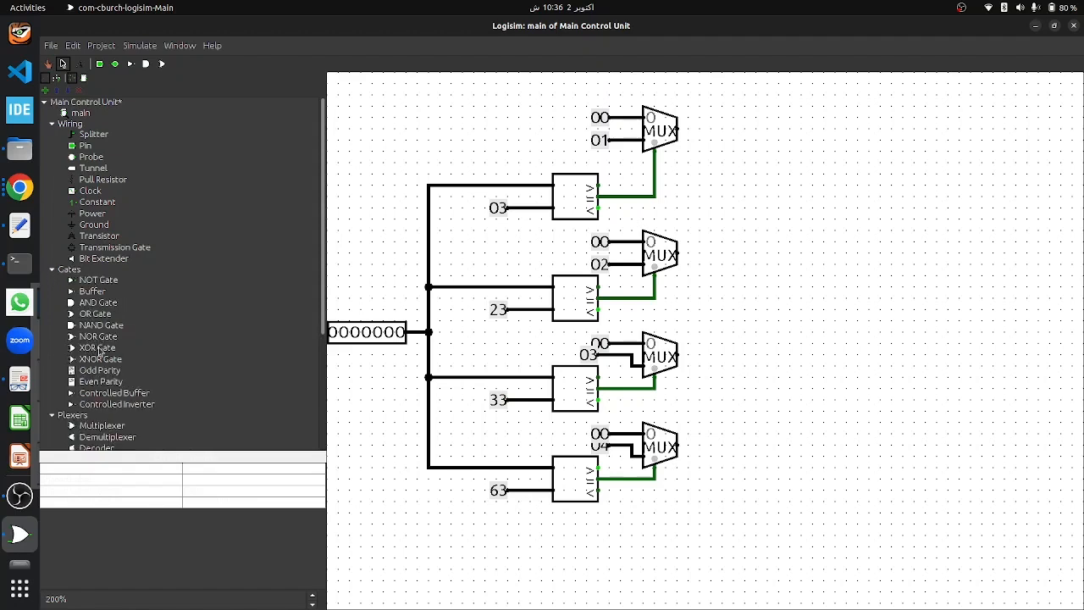
{"action": "left_click", "coordinate": [95, 313]}
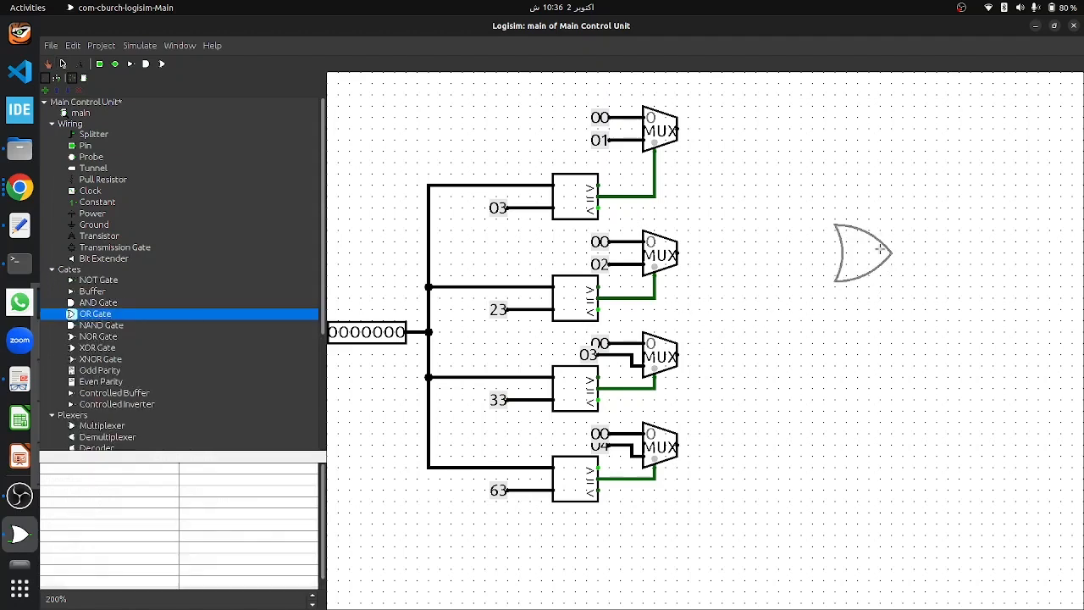
{"action": "left_click", "coordinate": [845, 243]}
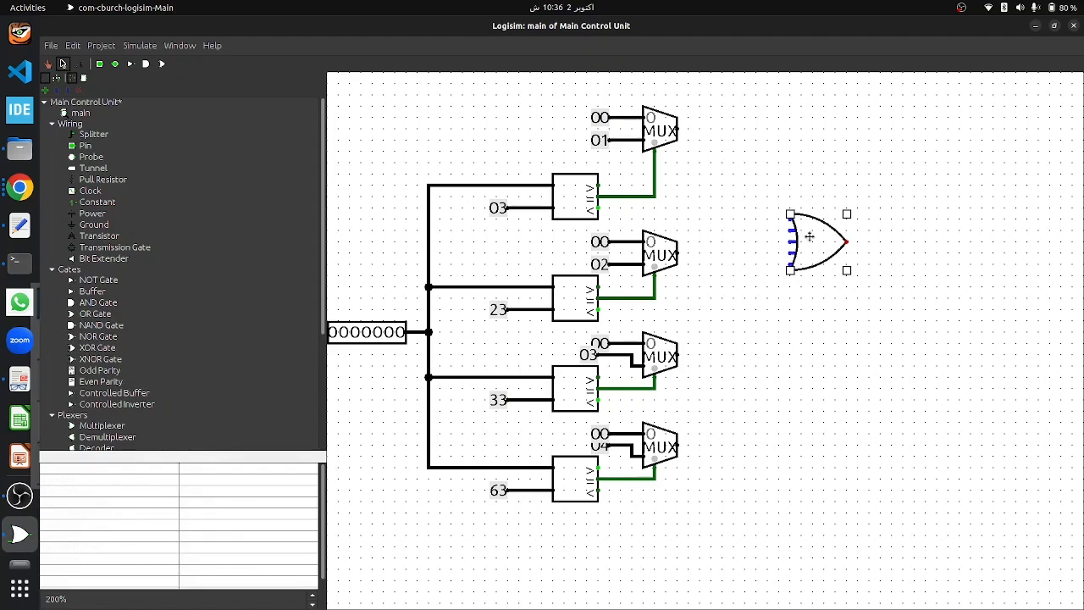
{"action": "left_click", "coordinate": [198, 493]}
{"action": "left_click", "coordinate": [170, 505]}
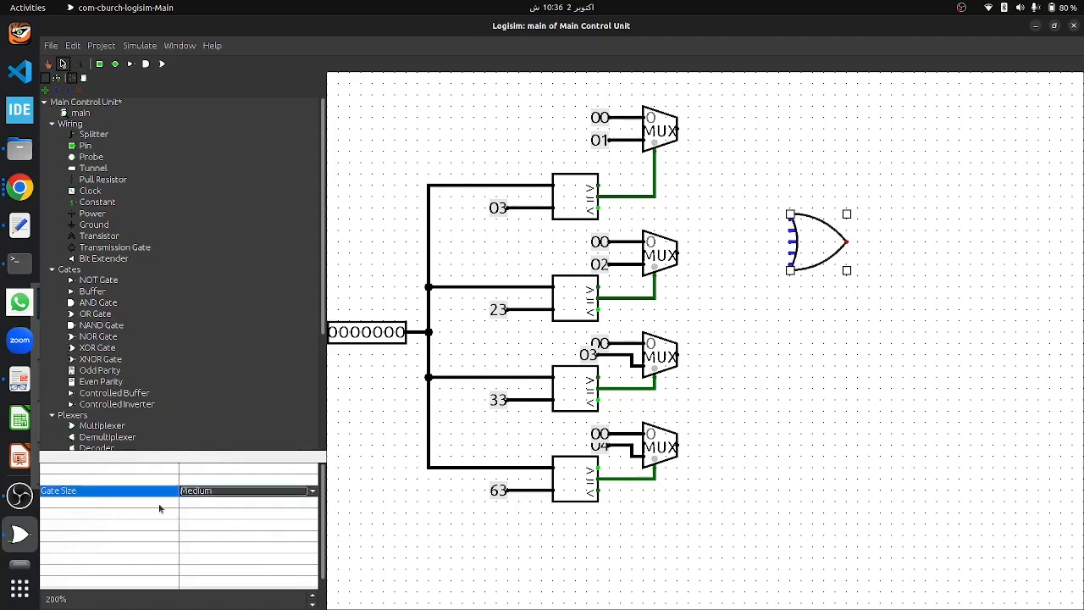
{"action": "left_click", "coordinate": [211, 503]}
{"action": "left_click", "coordinate": [211, 503]}
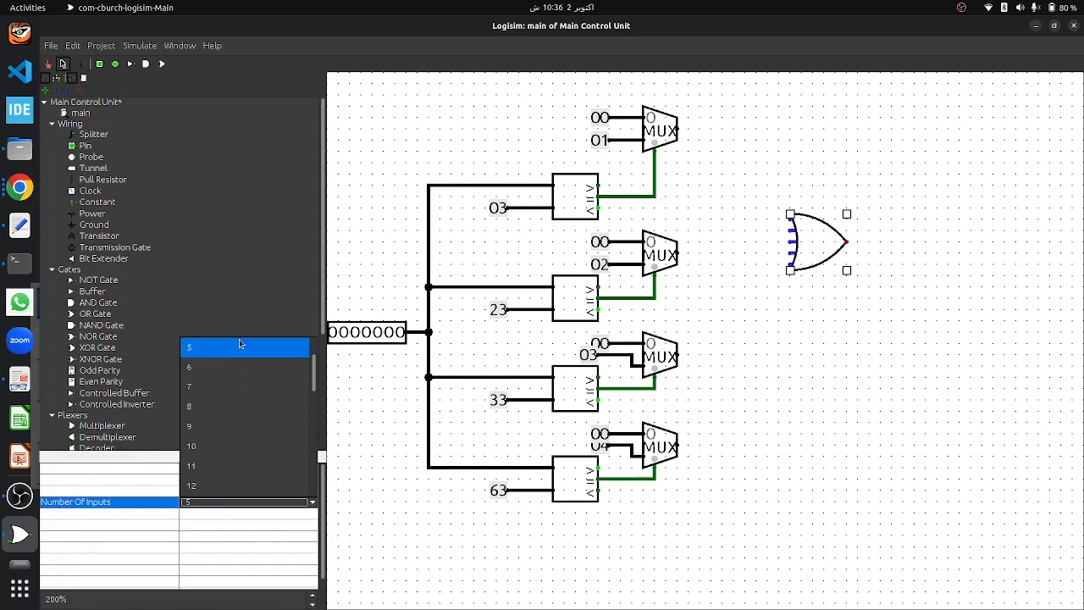
{"action": "left_click", "coordinate": [212, 387]}
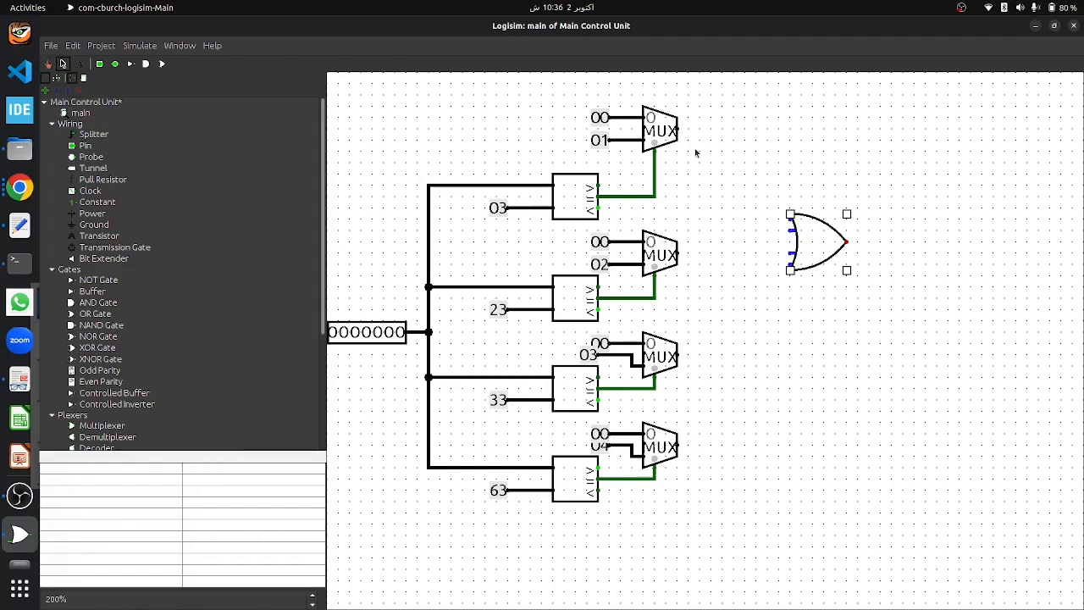
Wire the four multiplexer outputs to the four OR gate inputs in order from top to bottom
{"action": "left_click_drag", "start_coordinate": [677, 129], "coordinate": [790, 217]}
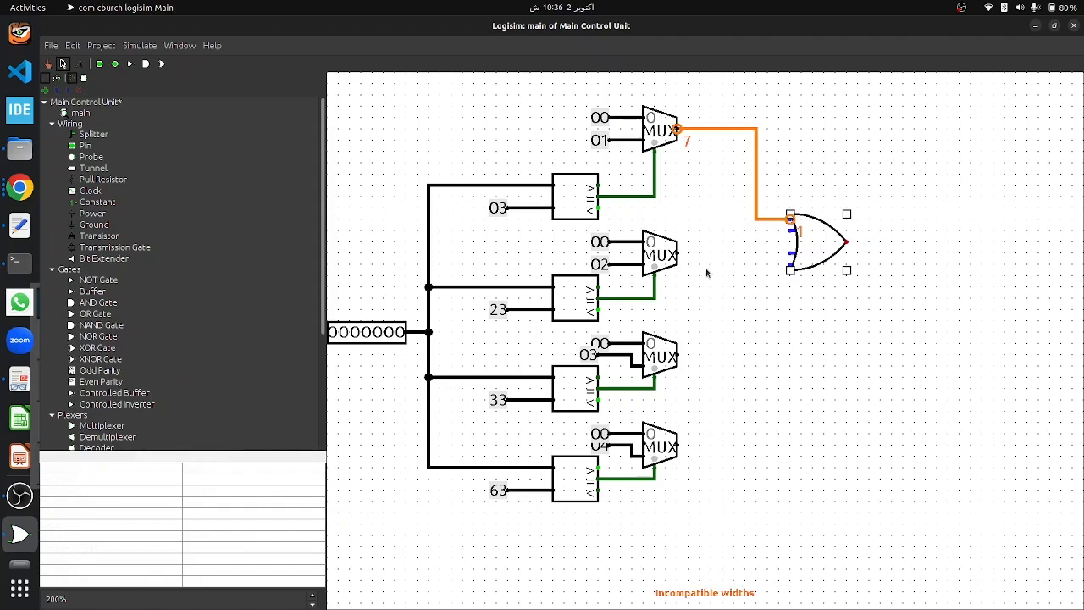
{"action": "left_click_drag", "start_coordinate": [677, 253], "coordinate": [789, 229]}
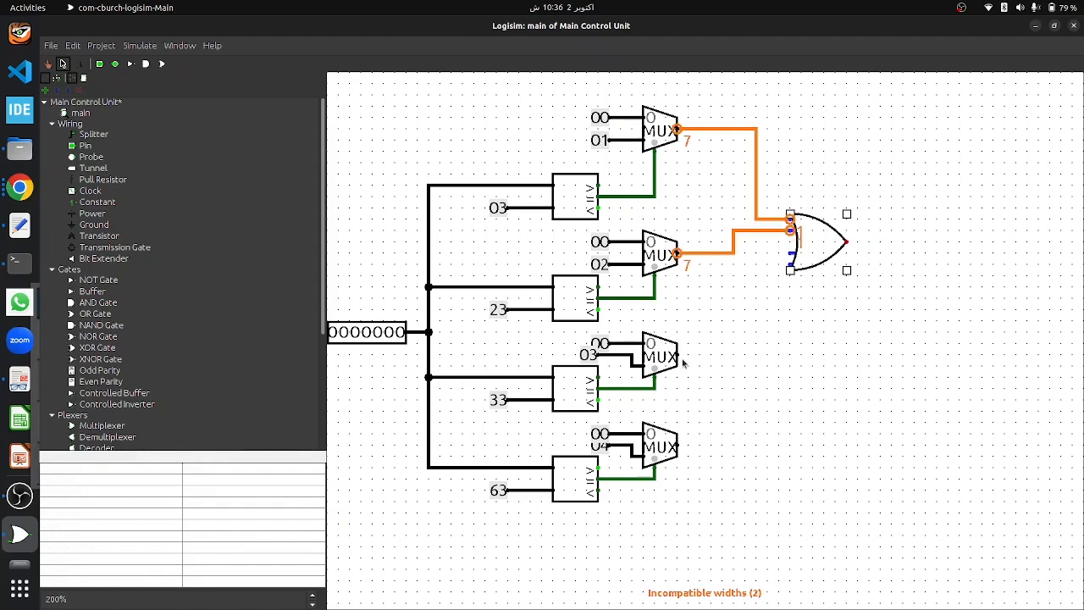
{"action": "left_click_drag", "start_coordinate": [678, 356], "coordinate": [790, 253]}
{"action": "left_click_drag", "start_coordinate": [678, 446], "coordinate": [790, 265]}
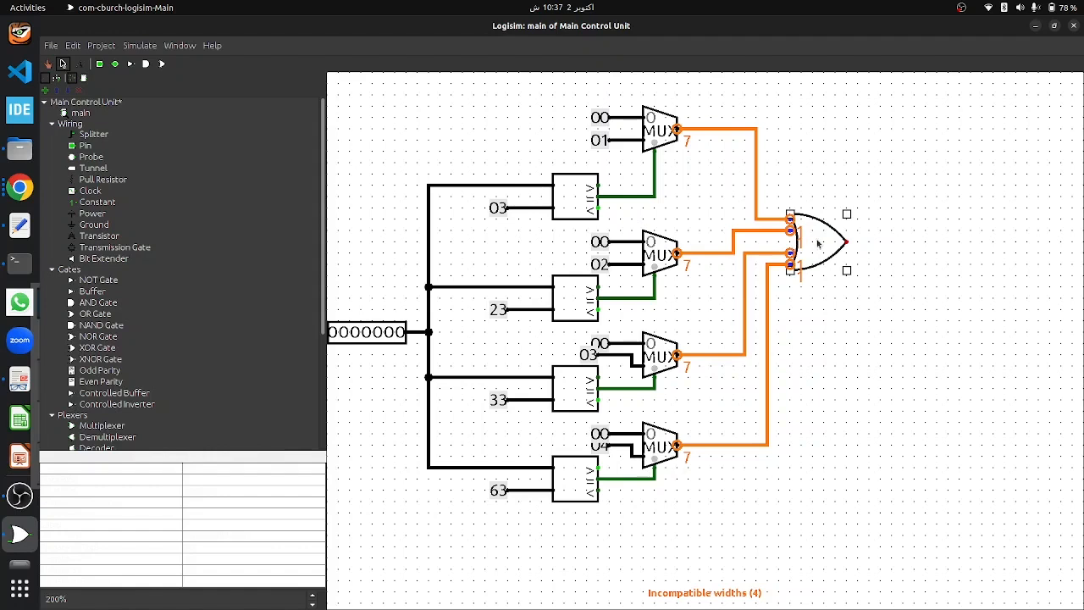
Set the OR gate's data bits to 7
{"action": "left_click", "coordinate": [211, 481]}
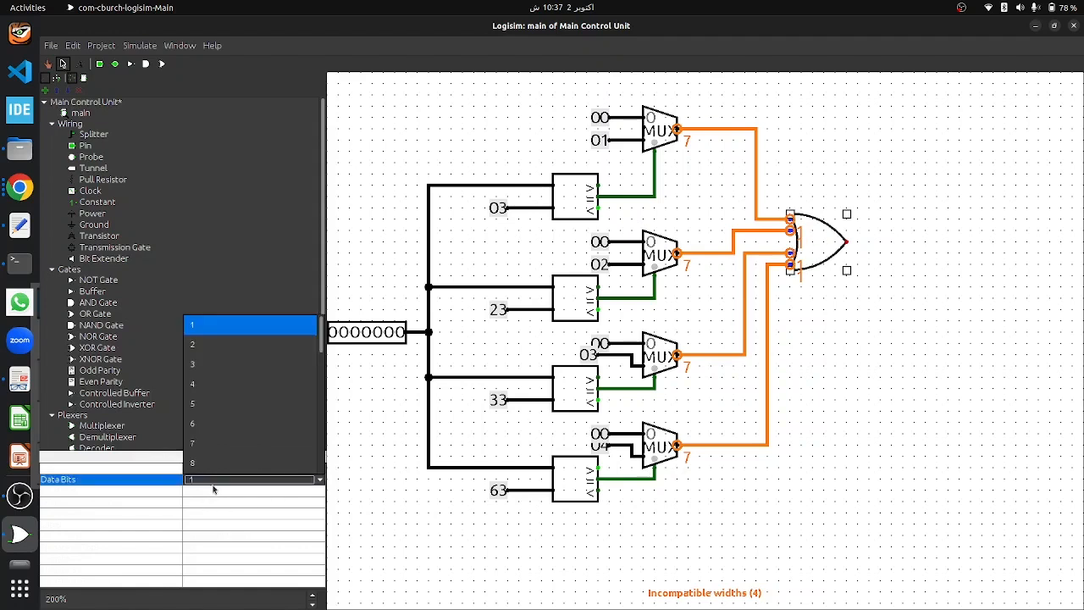
{"action": "left_click", "coordinate": [206, 443]}
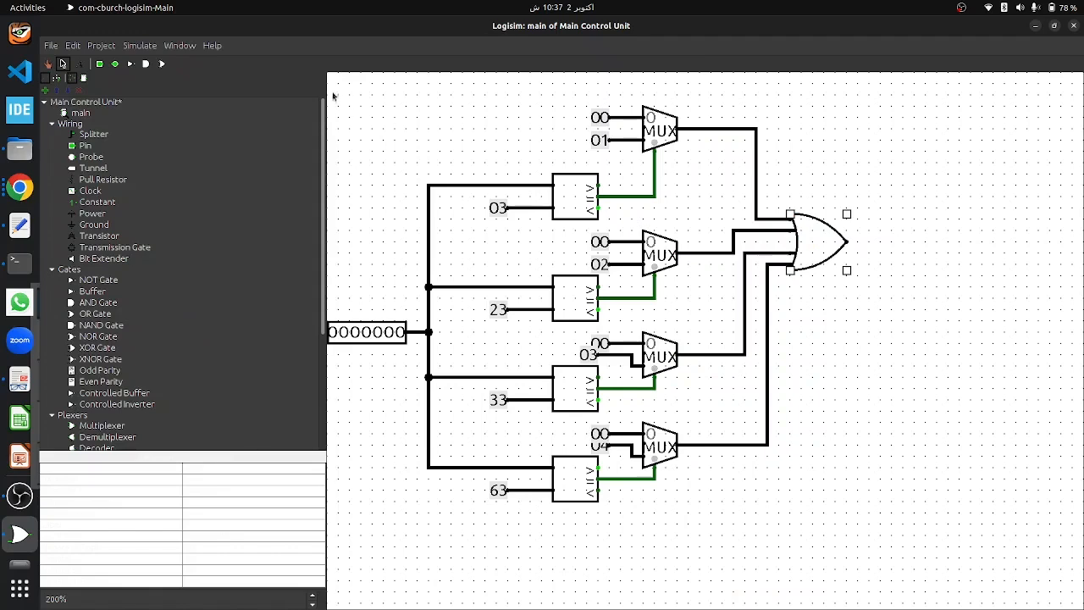
Shift the whole circuit down and to the right, then bring the input pin level with its wire junction
{"action": "left_click_drag", "start_coordinate": [330, 87], "coordinate": [880, 579]}
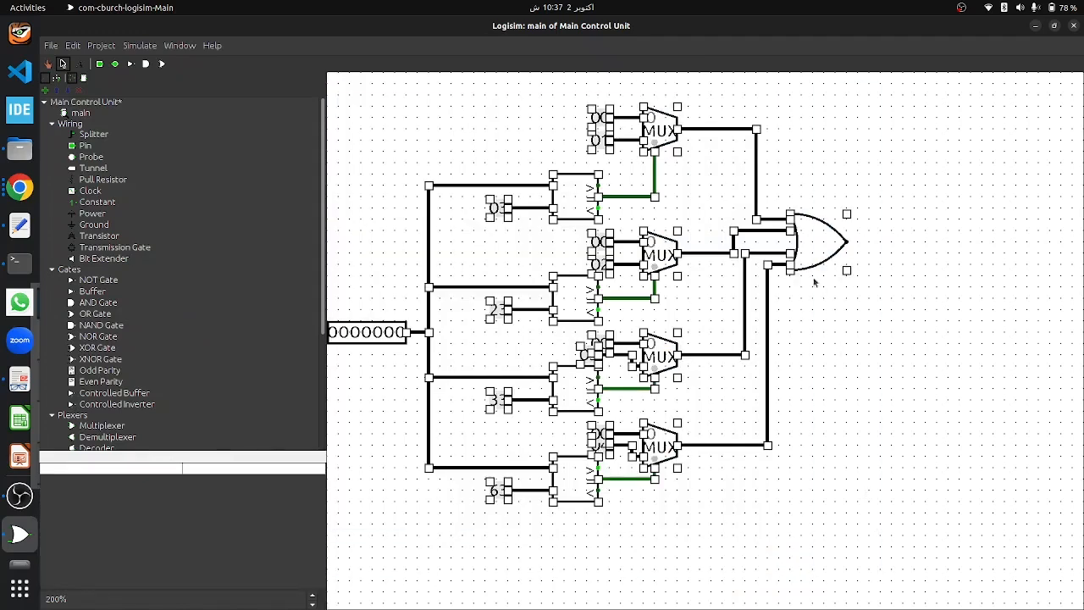
{"action": "mouse_move", "coordinate": [811, 257]}
{"action": "left_mouse_down"}
{"action": "mouse_move", "coordinate": [849, 365]}
{"action": "mouse_move", "coordinate": [878, 368]}
{"action": "mouse_move", "coordinate": [878, 335]}
{"action": "left_mouse_up"}
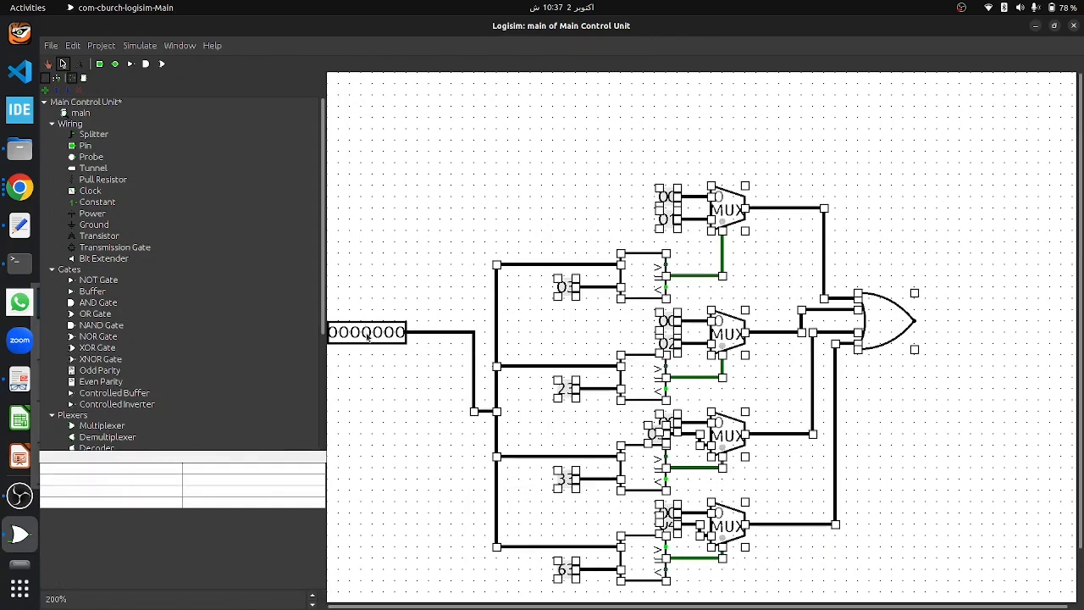
{"action": "left_click_drag", "start_coordinate": [368, 332], "coordinate": [413, 412]}
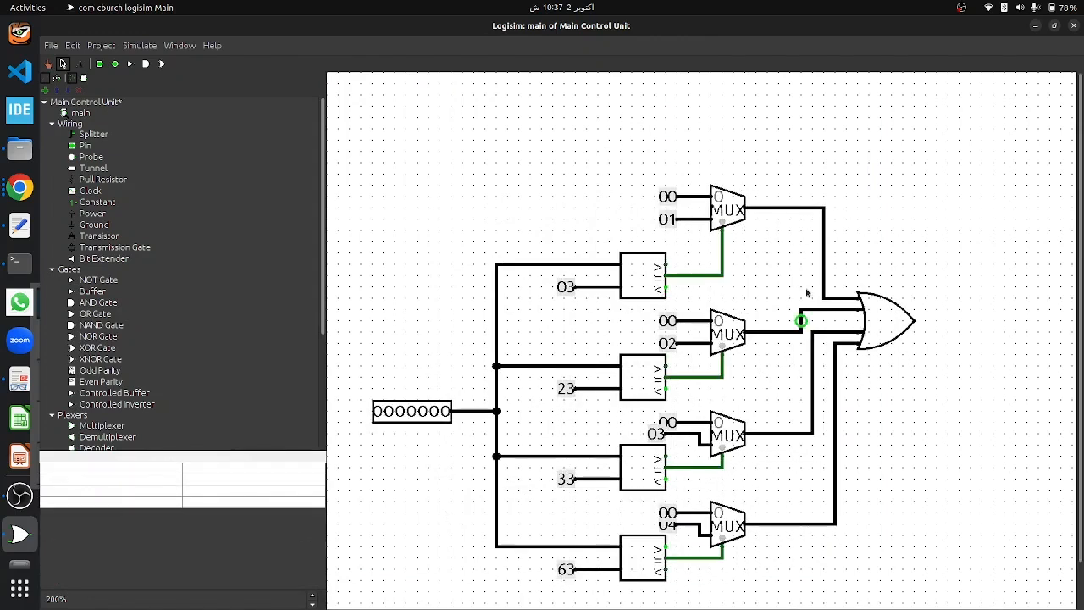
{"action": "mouse_move", "coordinate": [644, 281]}
{"action": "left_mouse_down"}
{"action": "mouse_move", "coordinate": [641, 269]}
{"action": "mouse_move", "coordinate": [642, 279]}
{"action": "left_mouse_up"}
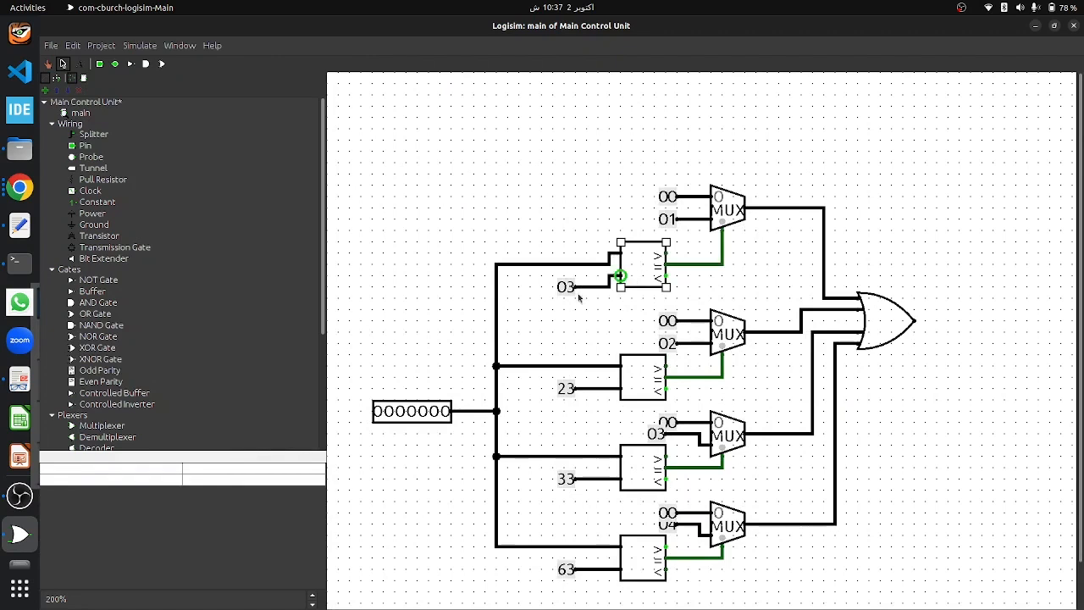
{"action": "left_click", "coordinate": [959, 301]}
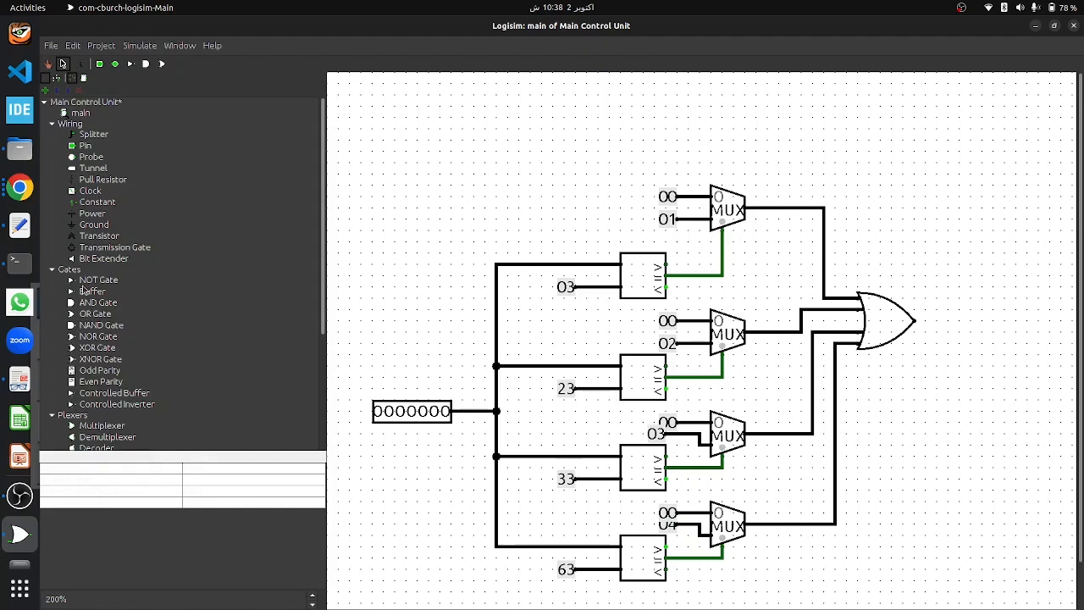
Place a fifth multiplexer above and to the right of the OR gate and turn off its enable input
{"action": "left_click", "coordinate": [113, 426]}
{"action": "left_click", "coordinate": [948, 153]}
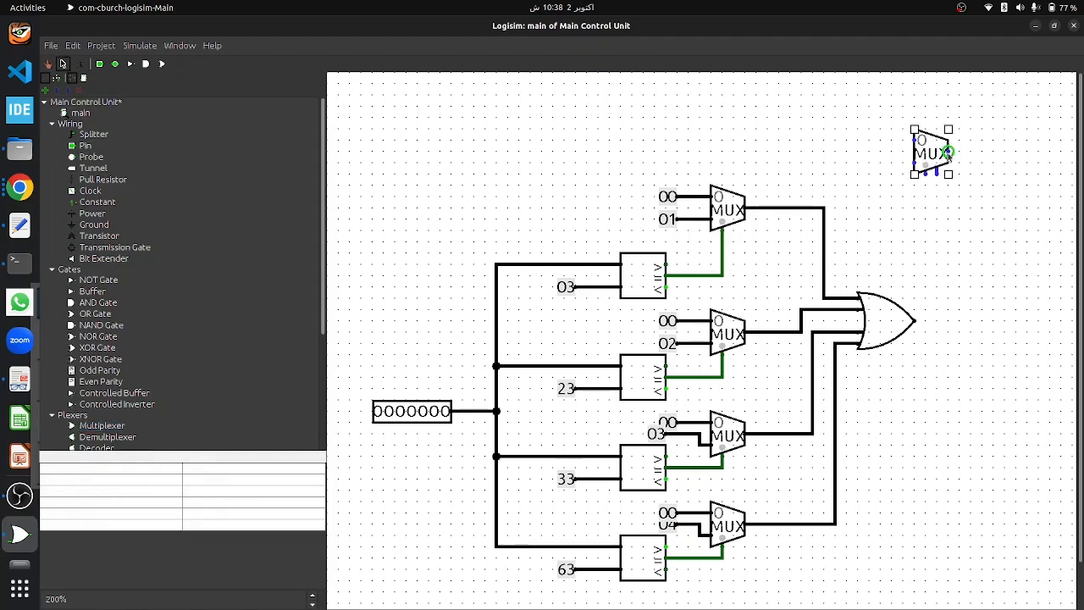
{"action": "left_click", "coordinate": [228, 524]}
{"action": "left_click", "coordinate": [203, 548]}
Wire the OR gate's output to the fifth multiplexer's select input and set that multiplexer's select bits to 2
{"action": "left_click_drag", "start_coordinate": [914, 321], "coordinate": [926, 176]}
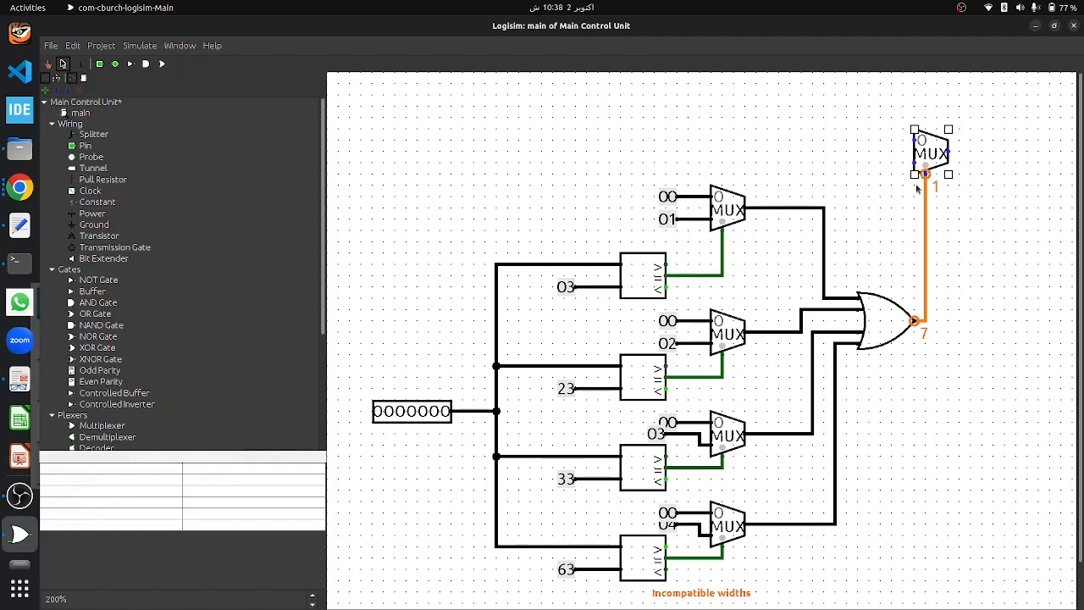
{"action": "left_click", "coordinate": [238, 481]}
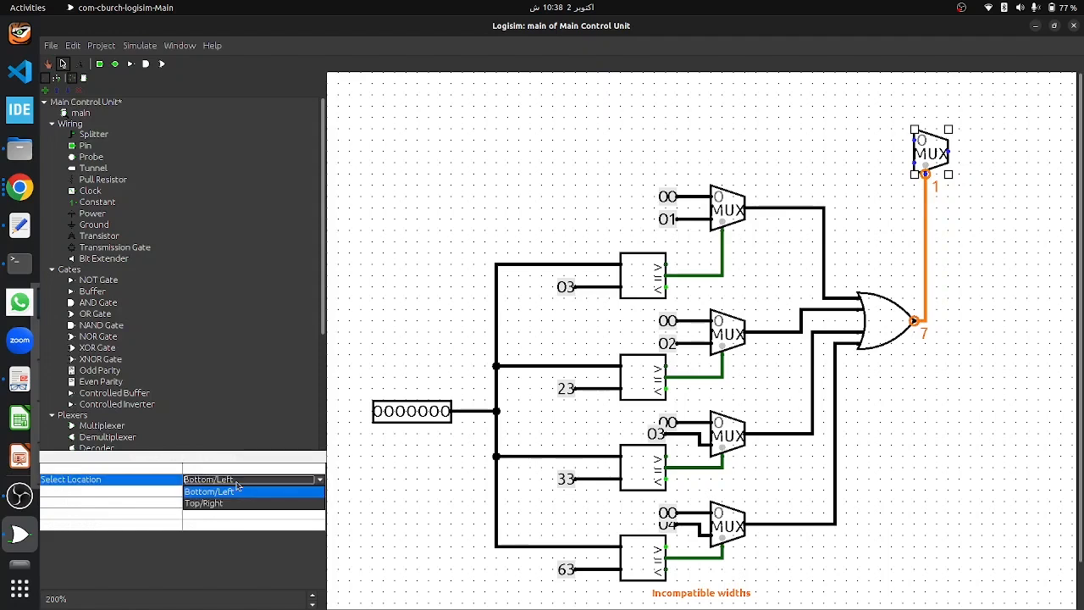
{"action": "left_click", "coordinate": [118, 502]}
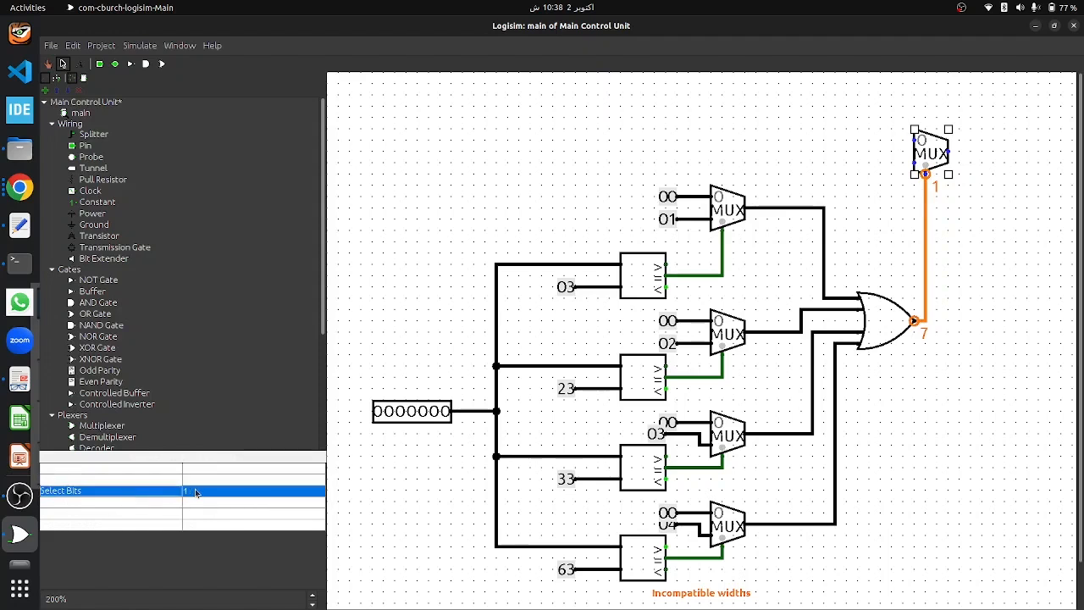
{"action": "left_click", "coordinate": [195, 491]}
{"action": "left_click", "coordinate": [190, 524]}
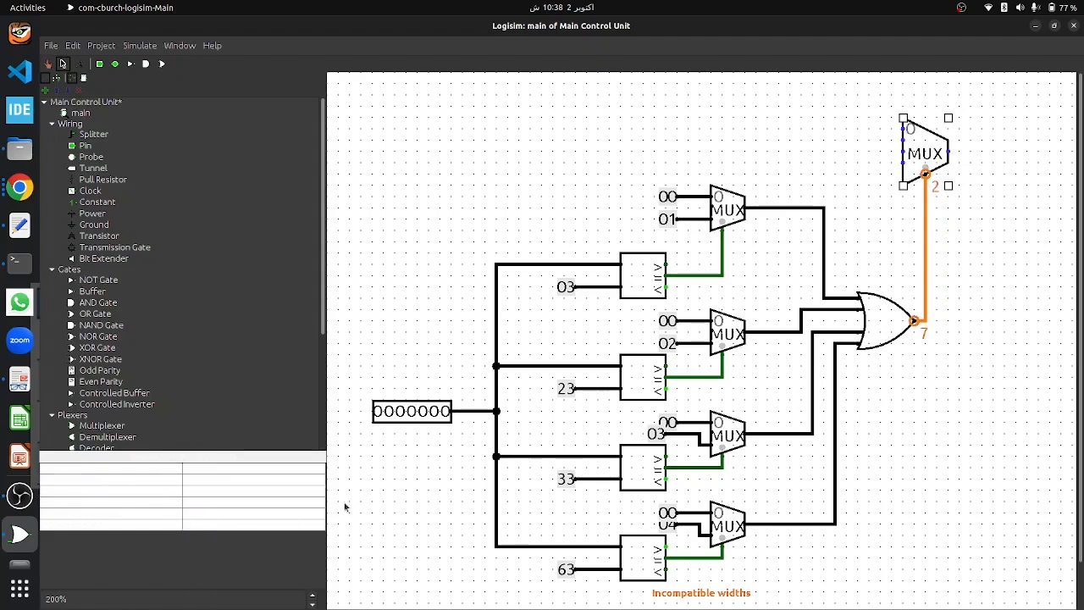
{"action": "left_click", "coordinate": [887, 224]}
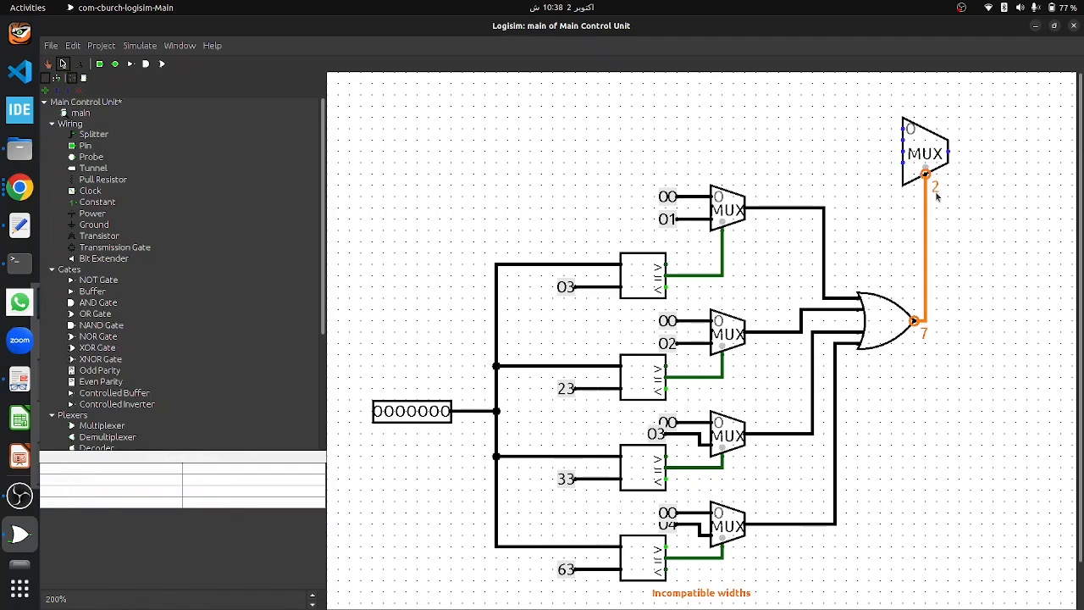
Set the OR gate's data bits to 2
{"action": "left_click", "coordinate": [890, 339]}
{"action": "left_click", "coordinate": [238, 493]}
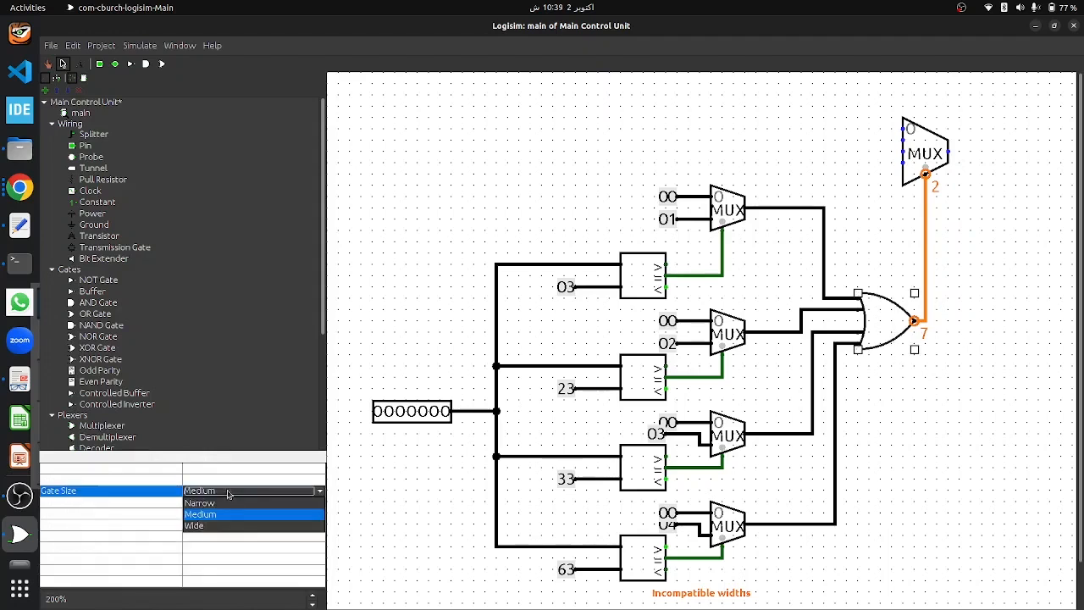
{"action": "left_click", "coordinate": [232, 487]}
{"action": "left_click", "coordinate": [236, 484]}
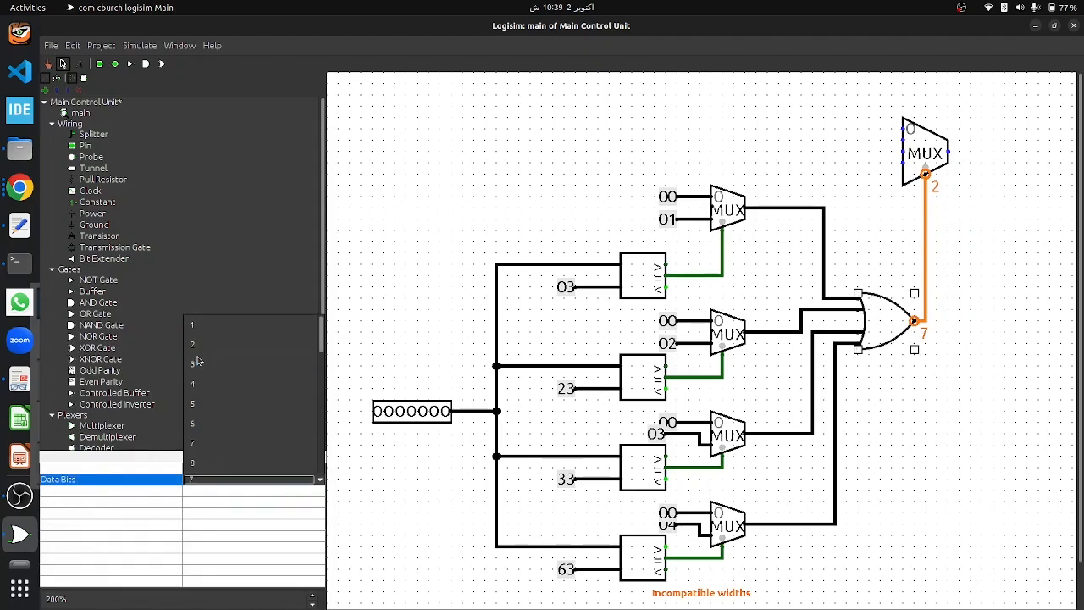
{"action": "left_click", "coordinate": [196, 345]}
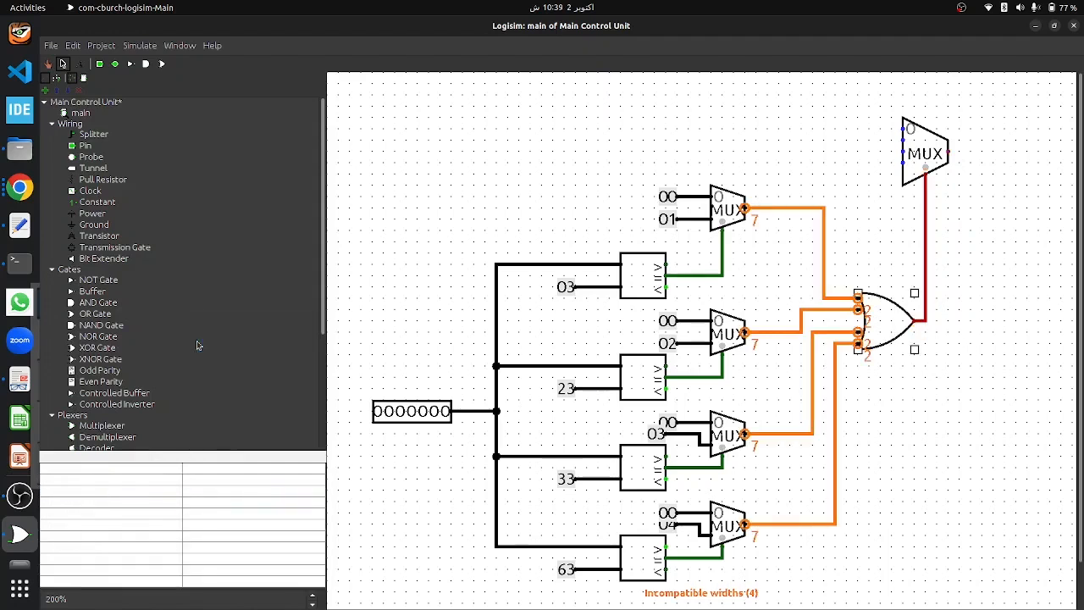
Set the data bits of the topmost multiplexer feeding the OR gate to 2
{"action": "left_click", "coordinate": [722, 215]}
{"action": "left_click", "coordinate": [196, 481]}
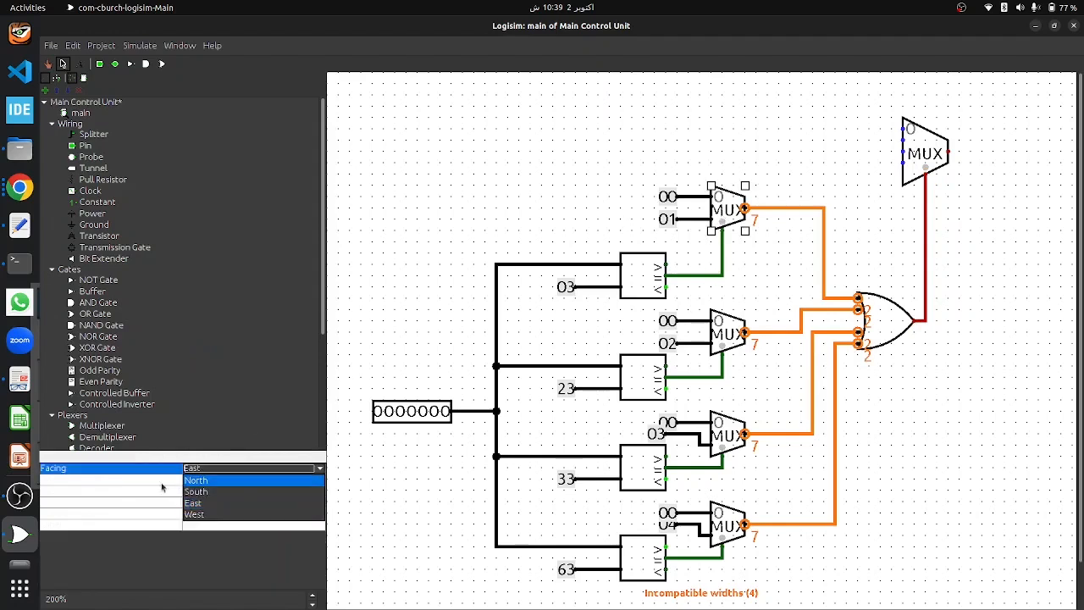
{"action": "left_click", "coordinate": [203, 488]}
{"action": "left_click", "coordinate": [202, 483]}
{"action": "left_click", "coordinate": [202, 486]}
{"action": "left_click", "coordinate": [203, 501]}
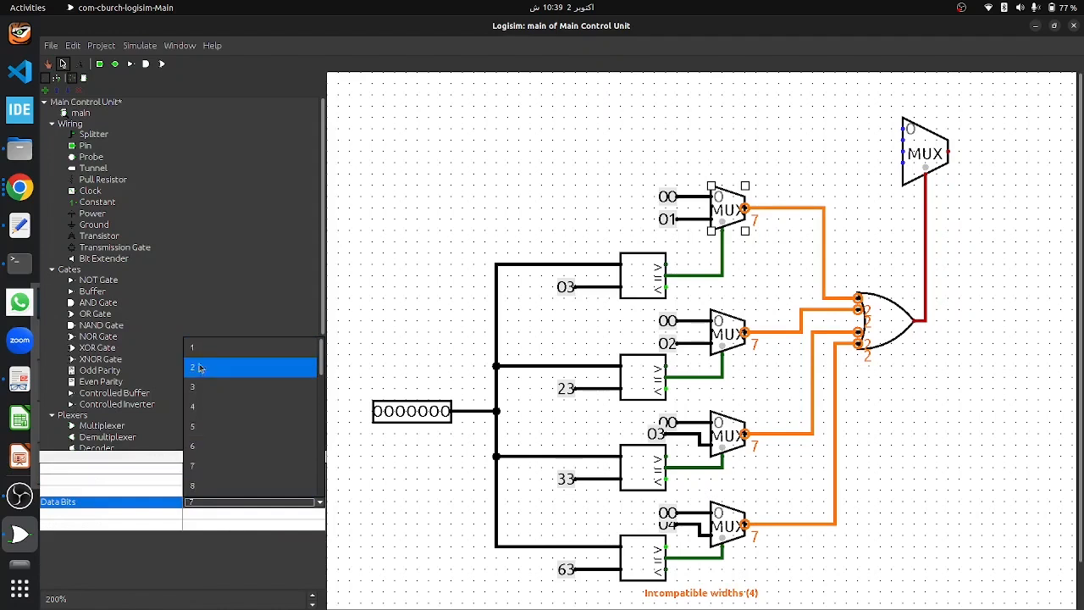
{"action": "left_click", "coordinate": [202, 367]}
Set the data bits of the second, third and fourth multiplexers feeding the OR gate to 2
{"action": "left_click", "coordinate": [728, 333]}
{"action": "left_click", "coordinate": [207, 501]}
{"action": "left_click", "coordinate": [203, 368]}
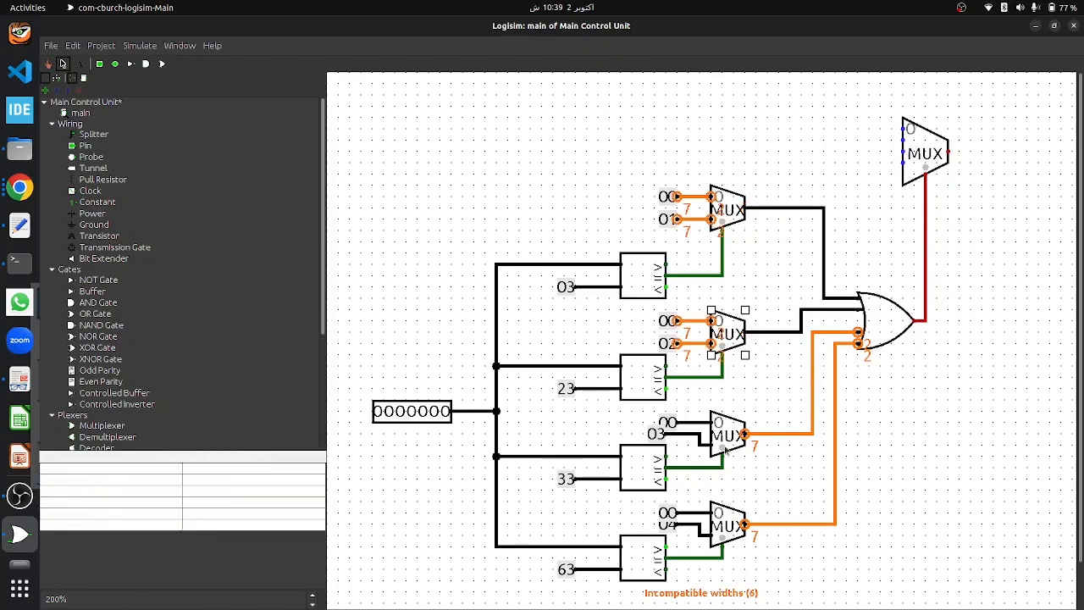
{"action": "left_click", "coordinate": [728, 435]}
{"action": "left_click", "coordinate": [207, 501]}
{"action": "left_click", "coordinate": [203, 367]}
{"action": "left_click", "coordinate": [728, 524]}
{"action": "left_click", "coordinate": [208, 501]}
{"action": "left_click", "coordinate": [203, 367]}
Set the data bits of the first multiplexer's 00 and 01 input constants to 2
{"action": "left_click", "coordinate": [669, 196]}
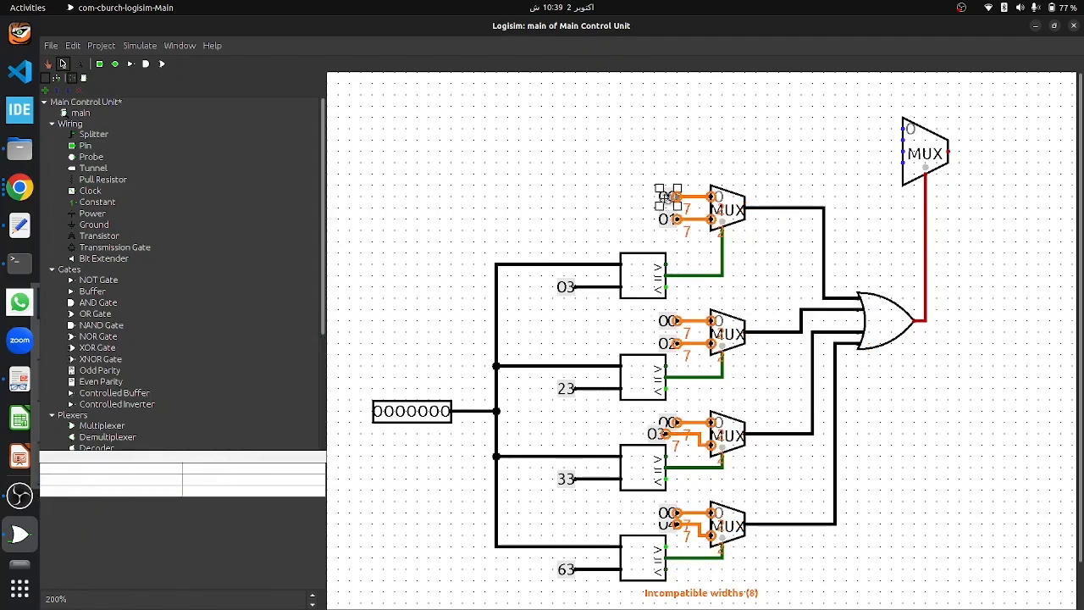
{"action": "left_click", "coordinate": [225, 468]}
{"action": "left_click", "coordinate": [196, 479]}
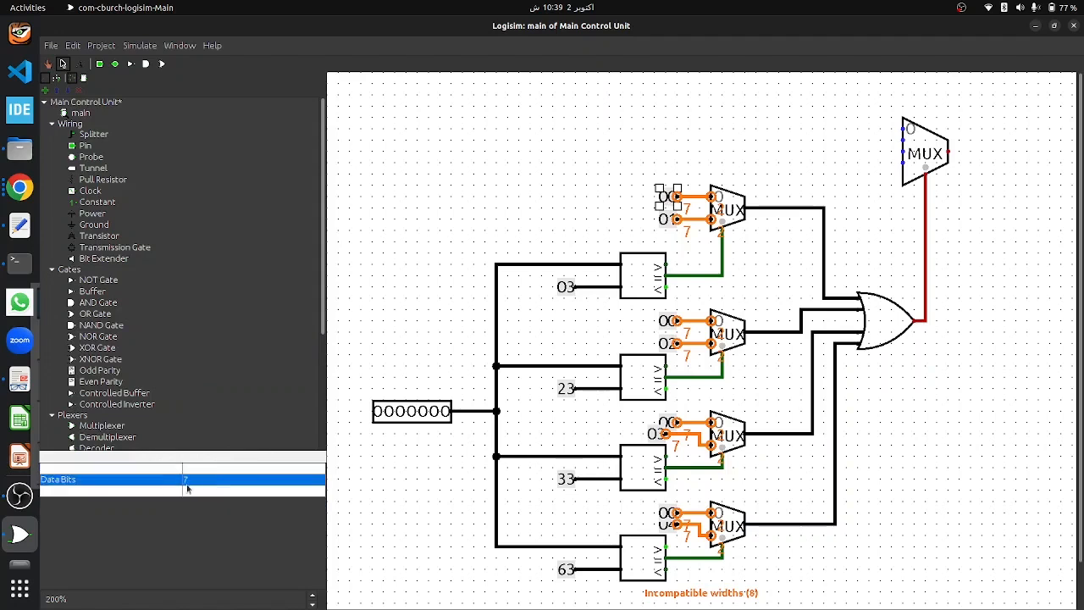
{"action": "left_click", "coordinate": [199, 480]}
{"action": "scroll", "coordinate": [208, 415], "scroll_direction": "up", "scroll_amount": 1}
{"action": "left_click", "coordinate": [203, 346]}
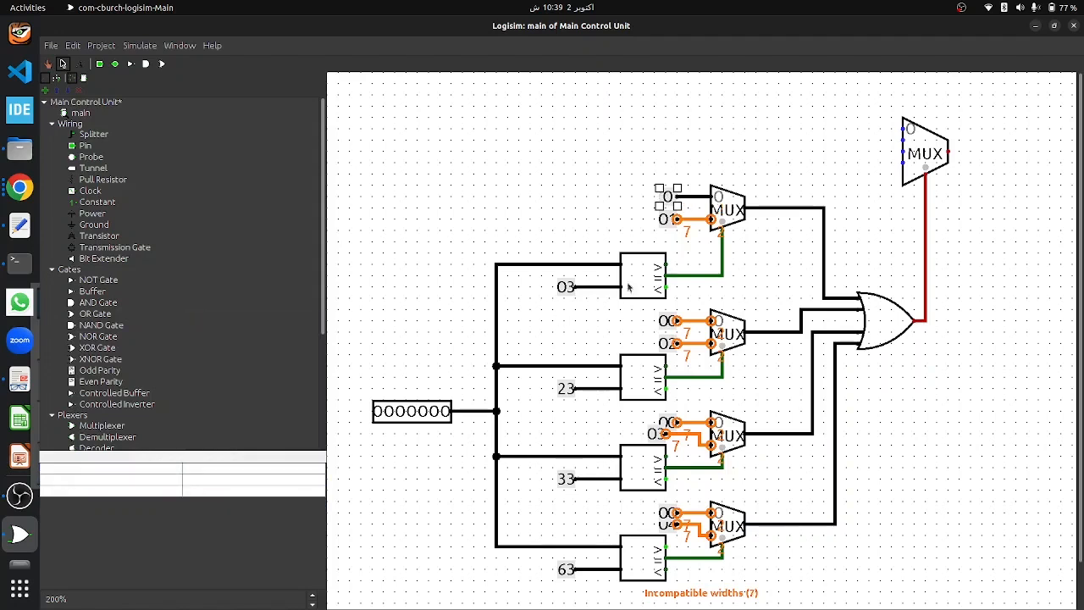
{"action": "left_click", "coordinate": [665, 221]}
{"action": "left_click", "coordinate": [221, 483]}
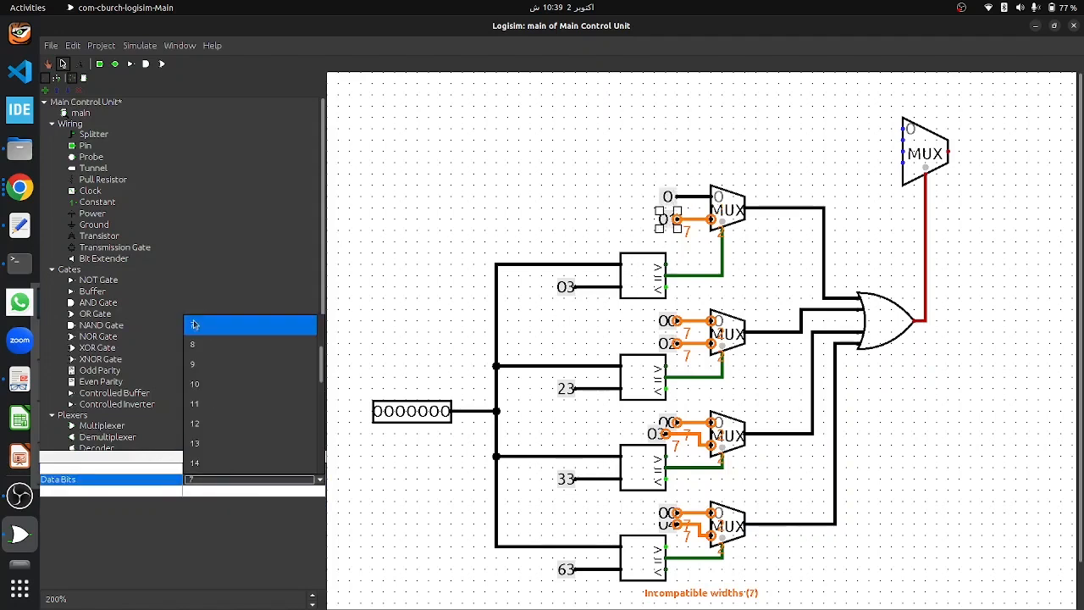
{"action": "scroll", "coordinate": [207, 356], "scroll_direction": "up", "scroll_amount": 1}
{"action": "left_click", "coordinate": [205, 342]}
Set the data bits of the second multiplexer's 00 and 02 input constants to 2
{"action": "left_click", "coordinate": [665, 320]}
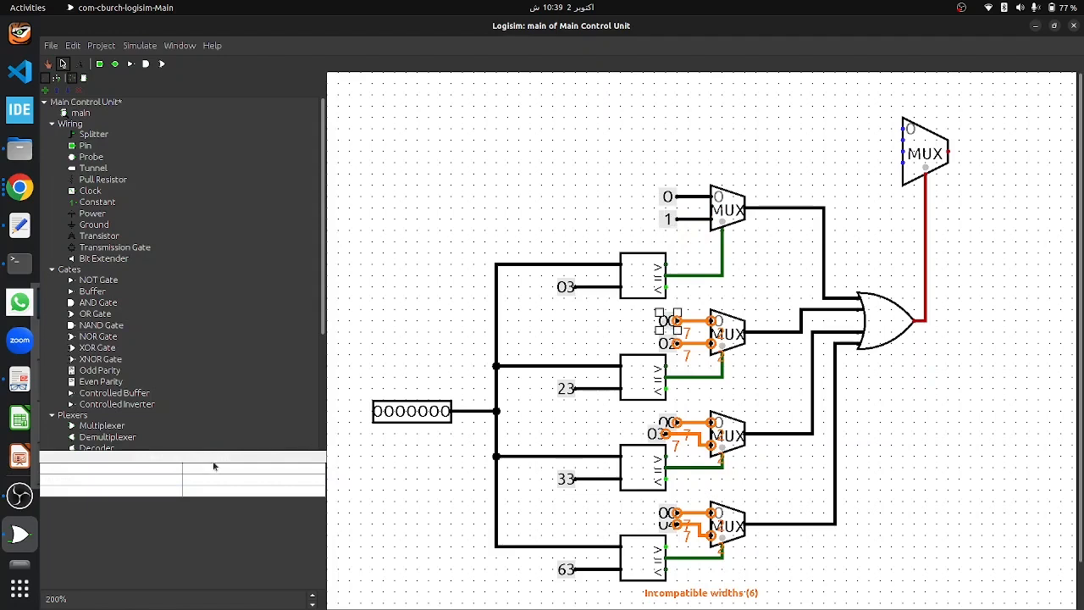
{"action": "left_click", "coordinate": [202, 482]}
{"action": "scroll", "coordinate": [207, 373], "scroll_direction": "up", "scroll_amount": 1}
{"action": "left_click", "coordinate": [208, 343]}
{"action": "left_click", "coordinate": [667, 344]}
{"action": "left_click", "coordinate": [218, 483]}
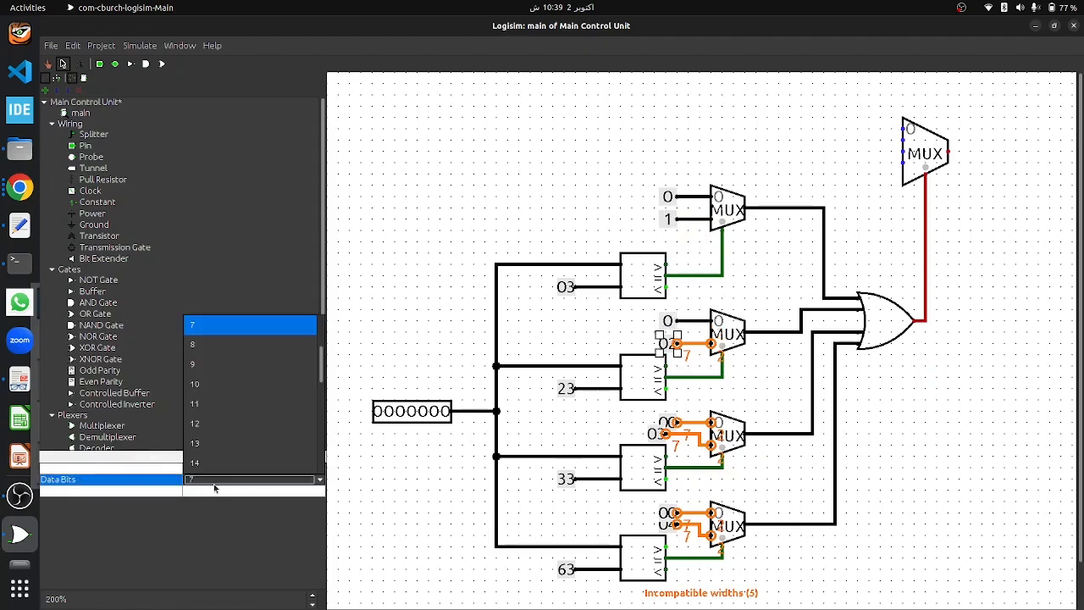
{"action": "scroll", "coordinate": [214, 385], "scroll_direction": "up", "scroll_amount": 1}
{"action": "left_click", "coordinate": [208, 343]}
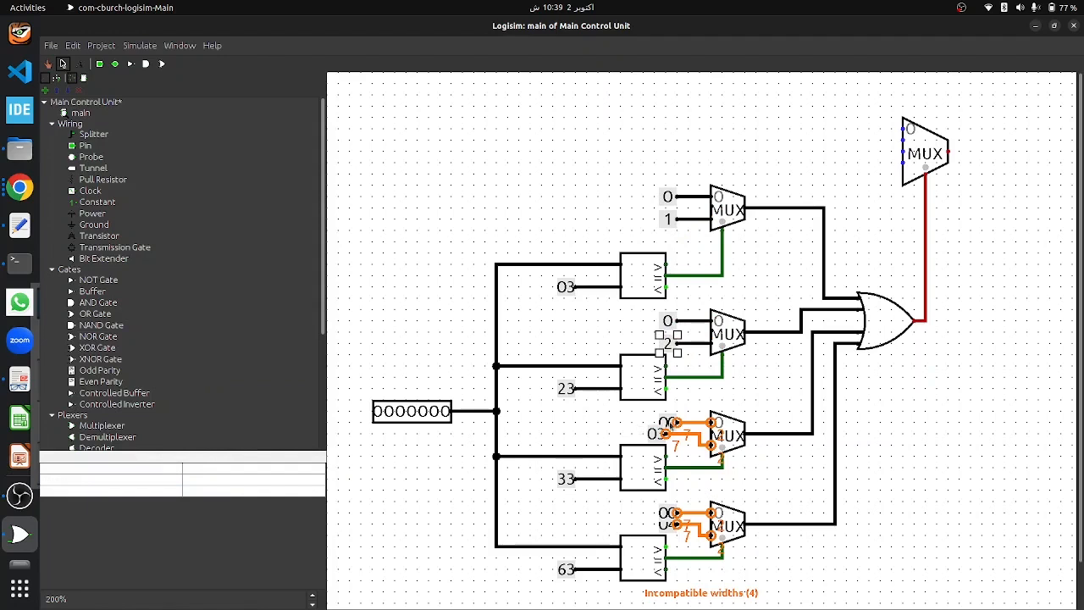
Set the data bits of the third multiplexer's 00 and 03 input constants to 2
{"action": "left_click", "coordinate": [669, 424]}
{"action": "left_click", "coordinate": [188, 482]}
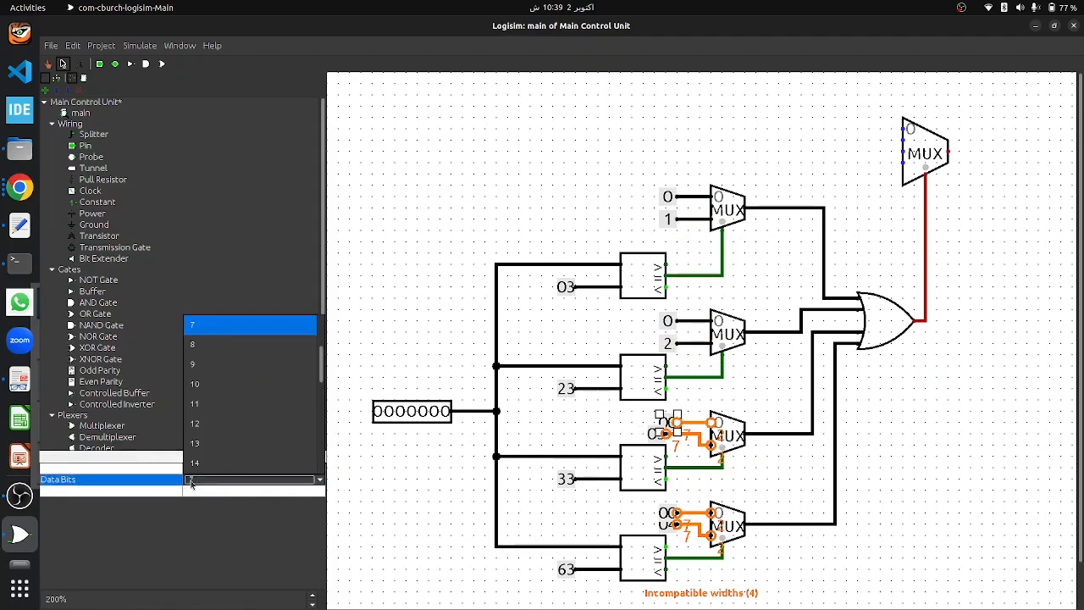
{"action": "scroll", "coordinate": [207, 347], "scroll_direction": "up", "scroll_amount": 2}
{"action": "left_click", "coordinate": [212, 362]}
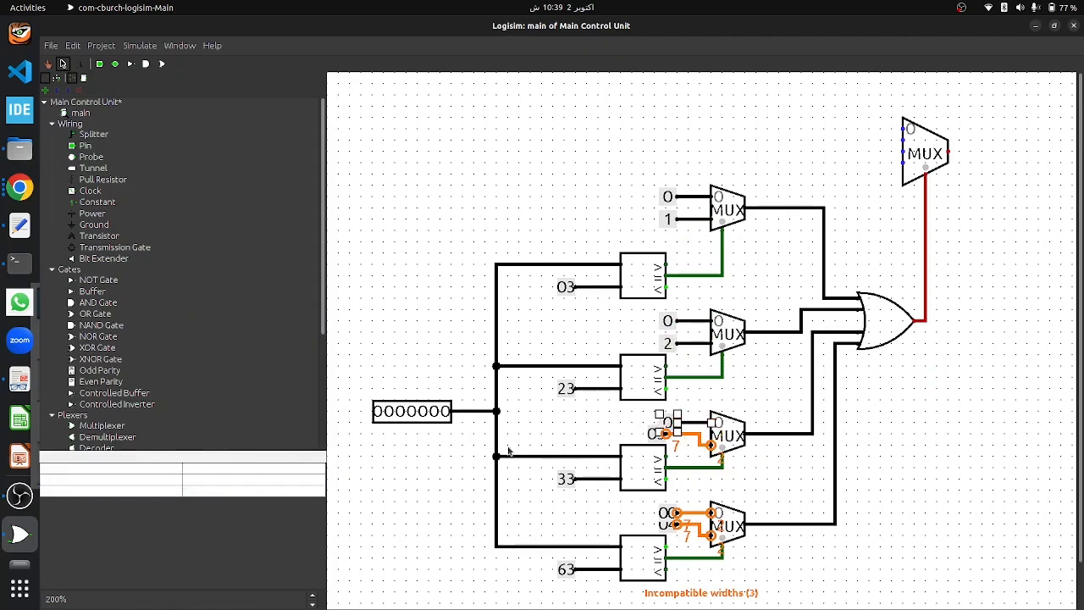
{"action": "left_click", "coordinate": [655, 434]}
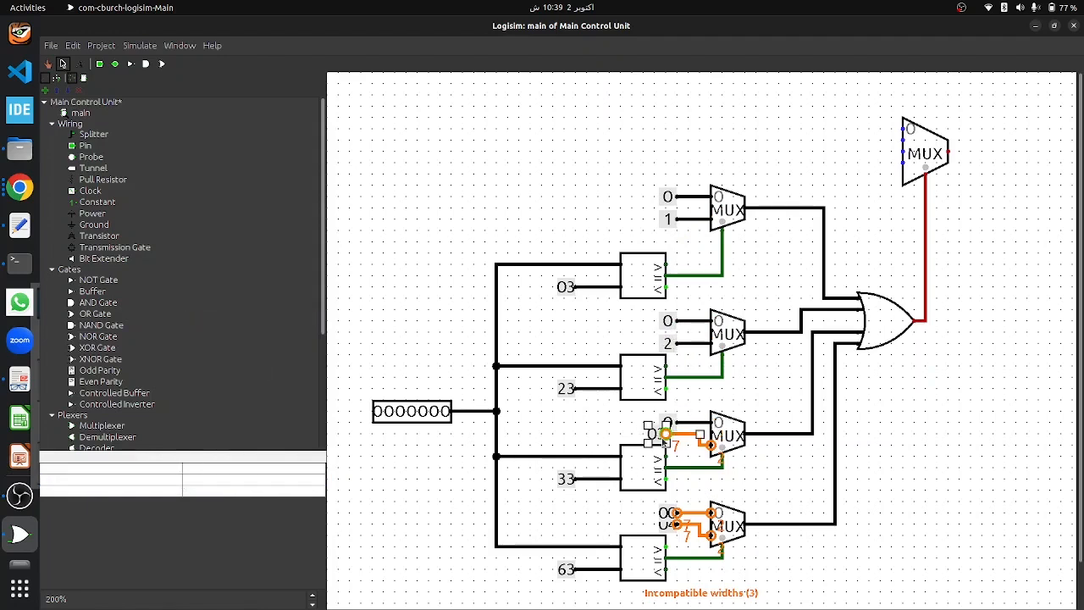
{"action": "left_click", "coordinate": [210, 484]}
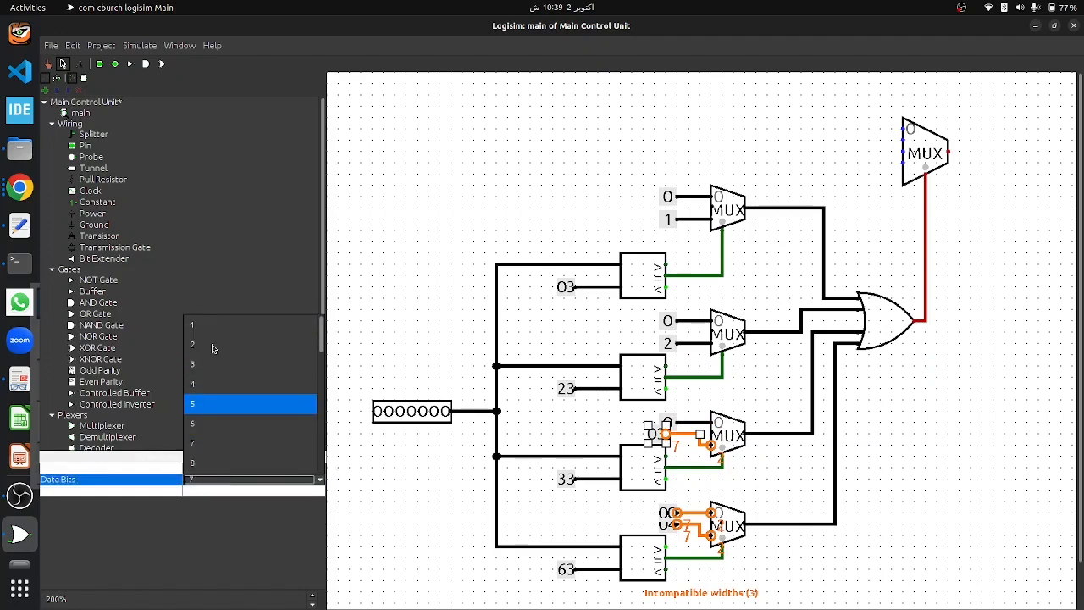
{"action": "left_click", "coordinate": [213, 345]}
Set the data bits of the fourth multiplexer's two overlapping input constants to 2
{"action": "left_click", "coordinate": [665, 513]}
{"action": "left_click", "coordinate": [232, 481]}
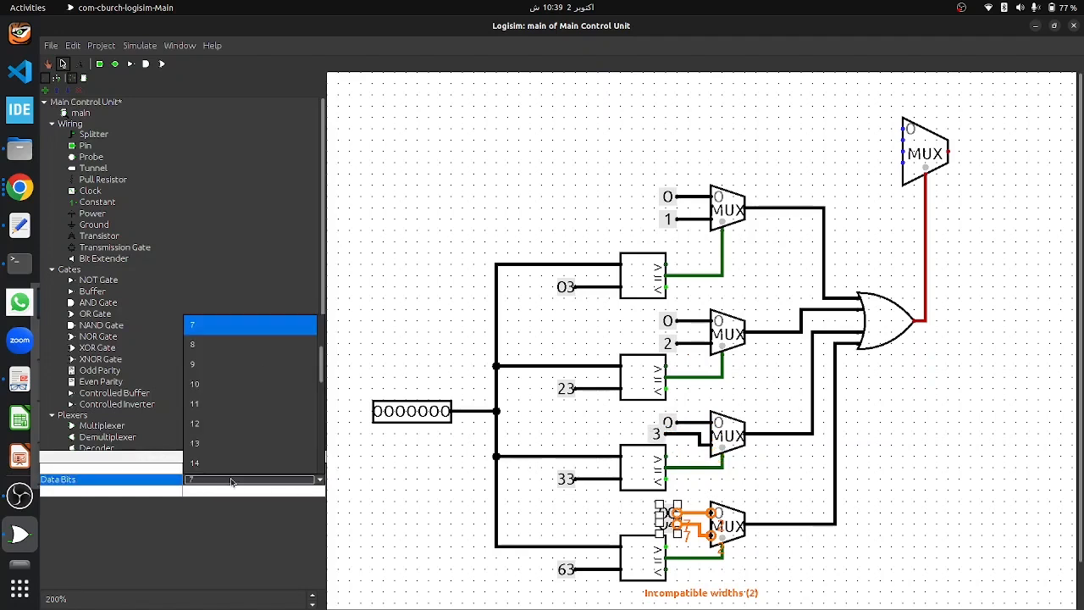
{"action": "scroll", "coordinate": [201, 348], "scroll_direction": "up", "scroll_amount": 2}
{"action": "left_click", "coordinate": [201, 349]}
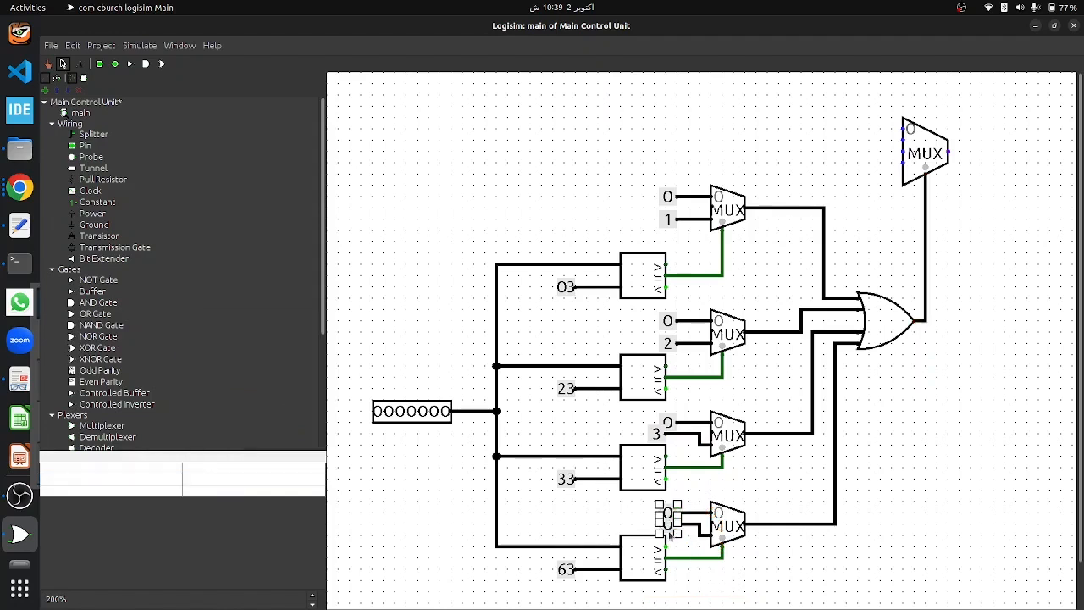
{"action": "left_click", "coordinate": [838, 584]}
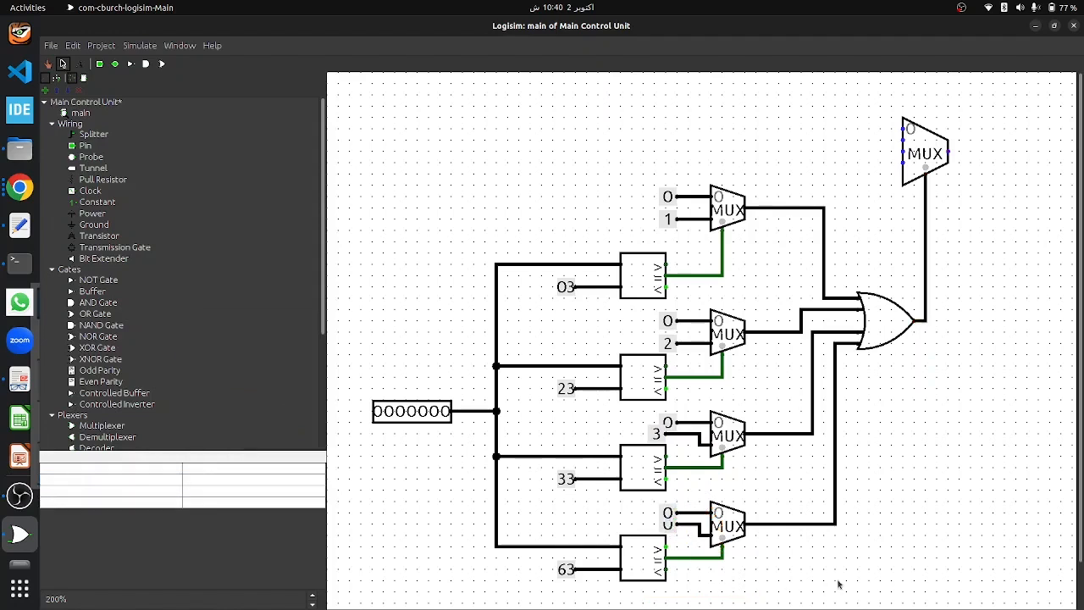
Separate the fourth multiplexer's overlapping constants, moving the first slightly up and the second to the left with their wires attached
{"action": "left_click", "coordinate": [667, 513]}
{"action": "left_click", "coordinate": [847, 598]}
{"action": "left_click_drag", "start_coordinate": [667, 513], "coordinate": [611, 515]}
{"action": "left_click", "coordinate": [669, 586]}
{"action": "left_click", "coordinate": [669, 503]}
Give the fourth multiplexer's second input constant 3 data bits and a value of 4
{"action": "left_click", "coordinate": [611, 514]}
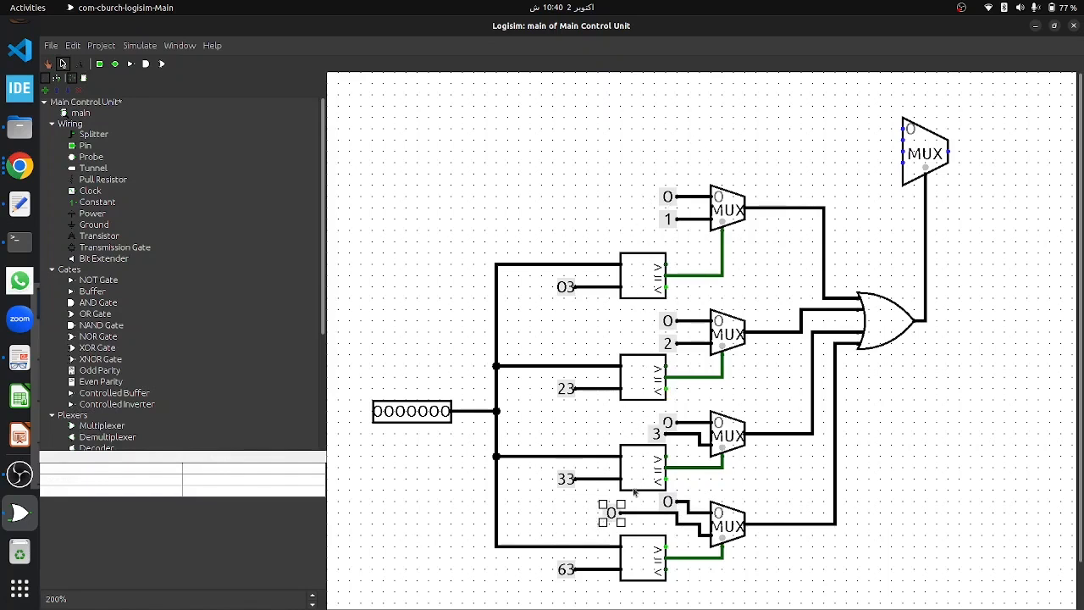
{"action": "left_click", "coordinate": [209, 480]}
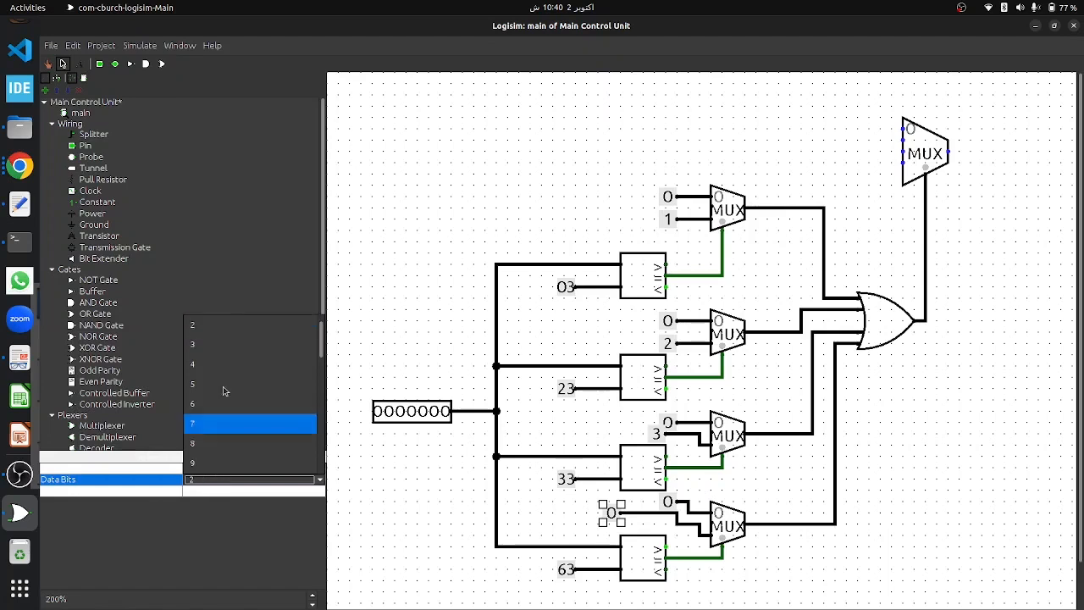
{"action": "left_click", "coordinate": [219, 348]}
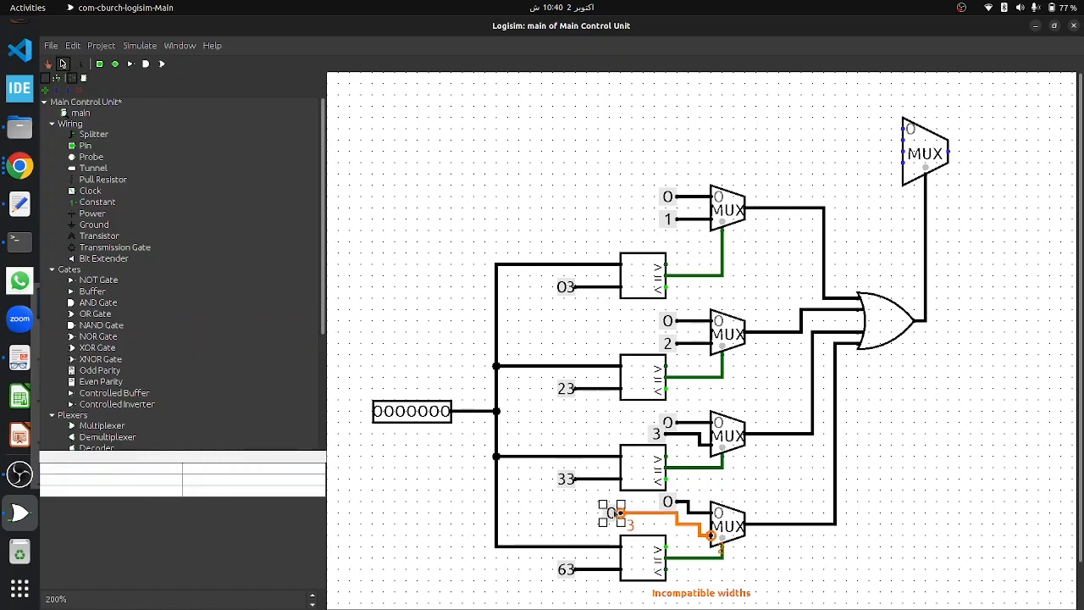
{"action": "key", "text": "4"}
Set the data bits of the fourth multiplexer's 0 constant and the other three multiplexers' input constants to 3
{"action": "left_click", "coordinate": [668, 502]}
{"action": "left_click", "coordinate": [208, 480]}
{"action": "left_click", "coordinate": [222, 345]}
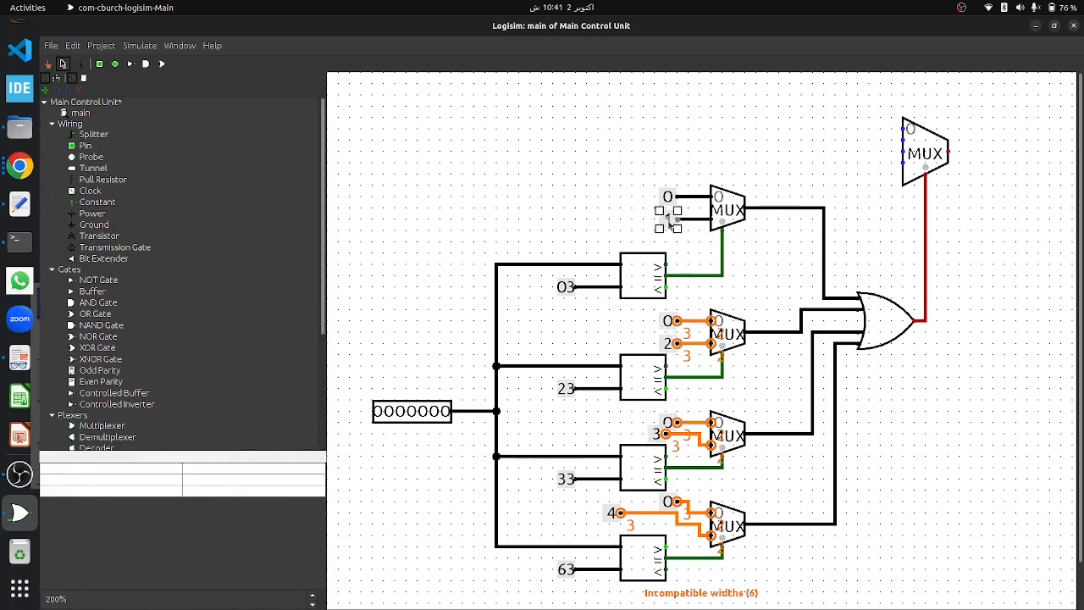
Set the data bits of the four multiplexers beside the comparators to 3
{"action": "left_click", "coordinate": [210, 503]}
{"action": "left_click", "coordinate": [727, 333]}
{"action": "left_click", "coordinate": [728, 436]}
{"action": "left_click", "coordinate": [727, 525]}
Set the data bits of the OR gate to 3
{"action": "left_click", "coordinate": [885, 321]}
{"action": "left_click", "coordinate": [203, 538]}
{"action": "left_click", "coordinate": [169, 245]}
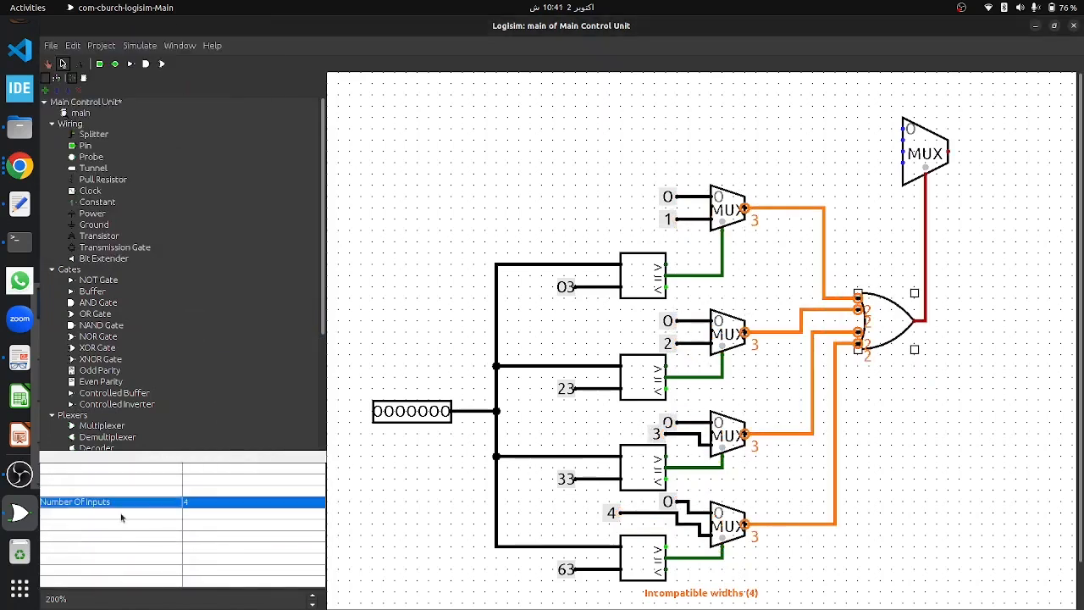
{"action": "left_click", "coordinate": [222, 346]}
Set the final multiplexer's select bits to 3 and its data bits to 7
{"action": "left_click", "coordinate": [918, 152]}
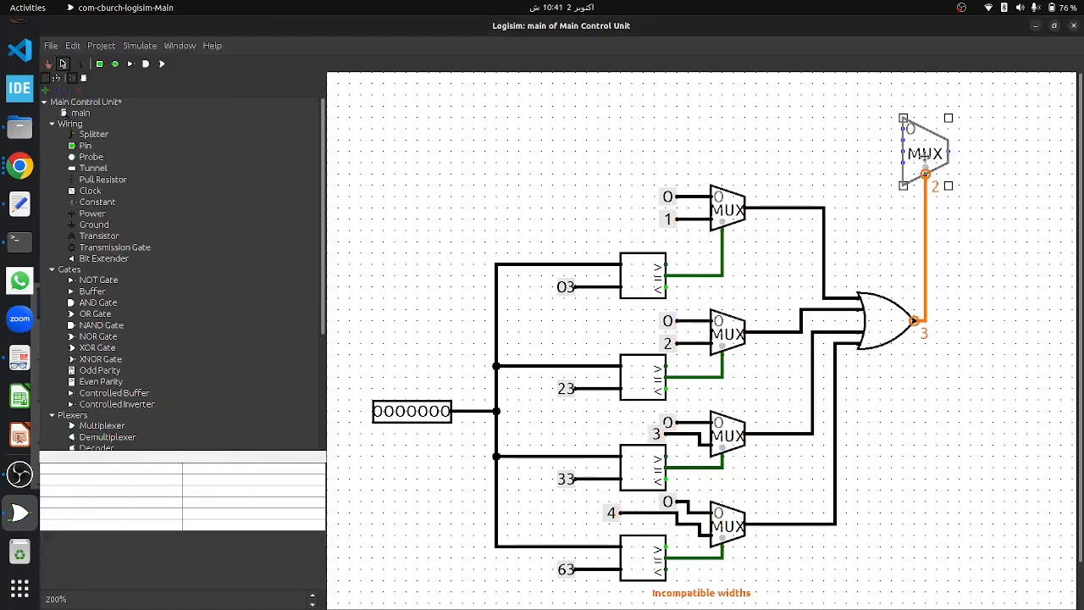
{"action": "left_click", "coordinate": [237, 503]}
{"action": "left_click", "coordinate": [193, 500]}
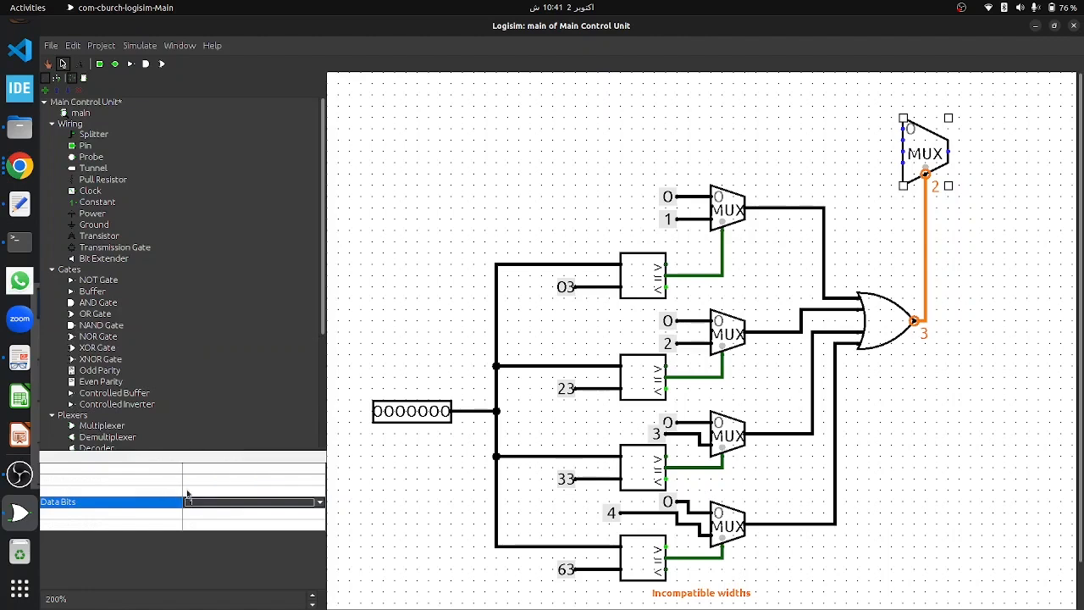
{"action": "left_click", "coordinate": [187, 491]}
{"action": "left_click", "coordinate": [204, 543]}
{"action": "left_click", "coordinate": [201, 503]}
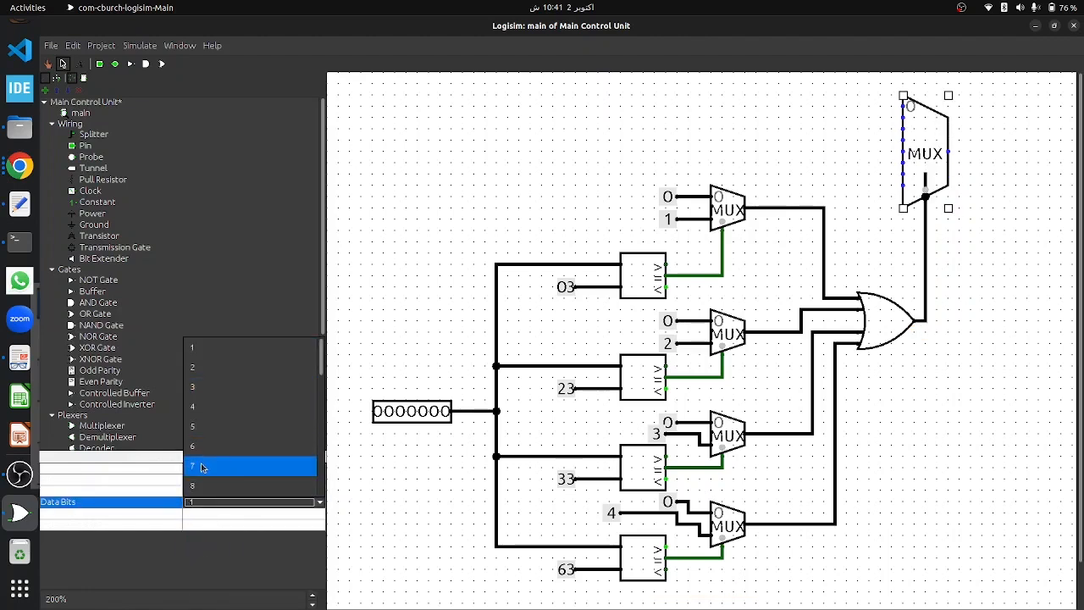
{"action": "left_click", "coordinate": [202, 467]}
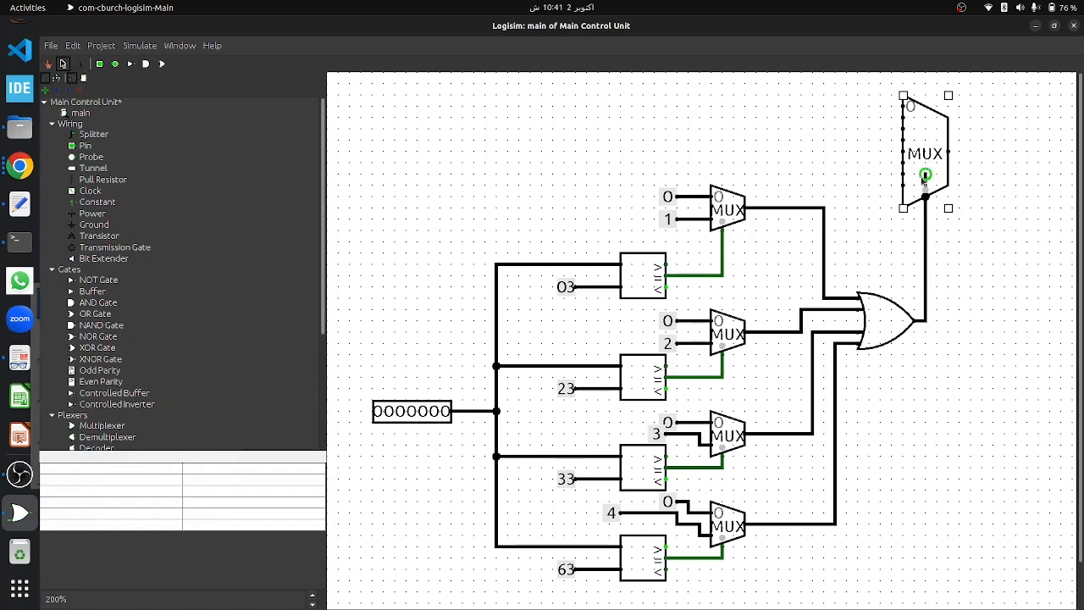
Delete the final multiplexer together with the vertical wire leading to its select input
{"action": "left_click", "coordinate": [925, 221]}
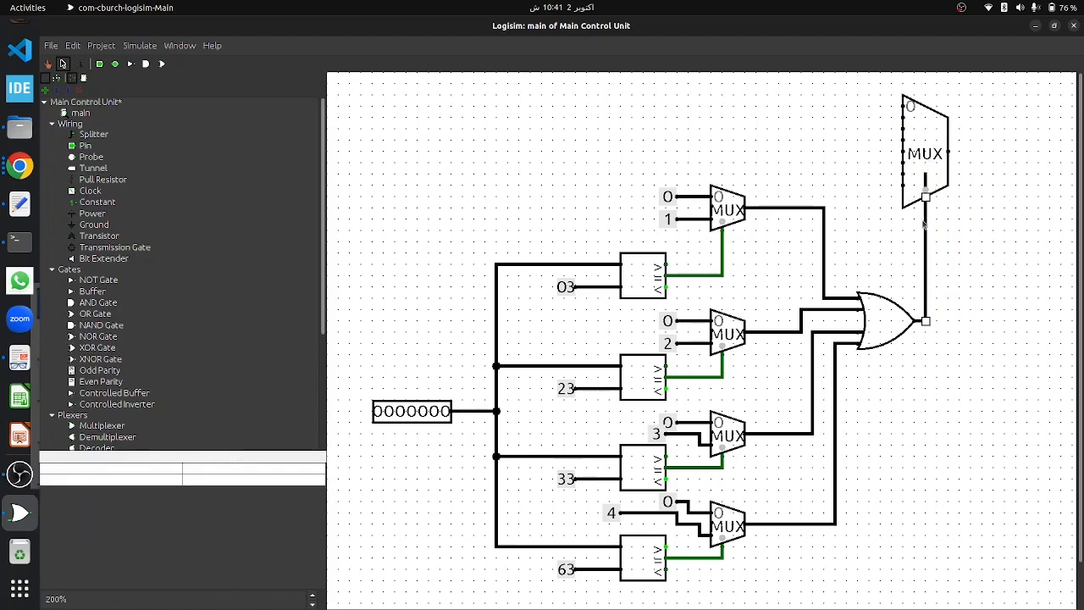
{"action": "key", "text": "Delete"}
{"action": "left_click", "coordinate": [922, 184]}
{"action": "key", "text": "Delete"}
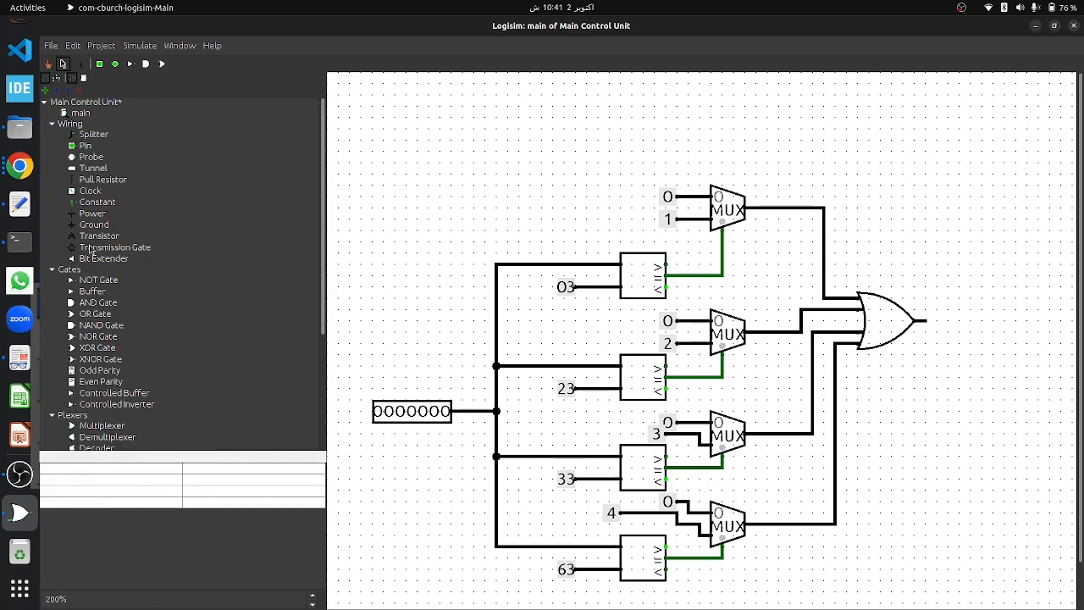
Place a new final multiplexer without an enable input above the OR gate and wire the gate's output to its select input
{"action": "left_click", "coordinate": [105, 425]}
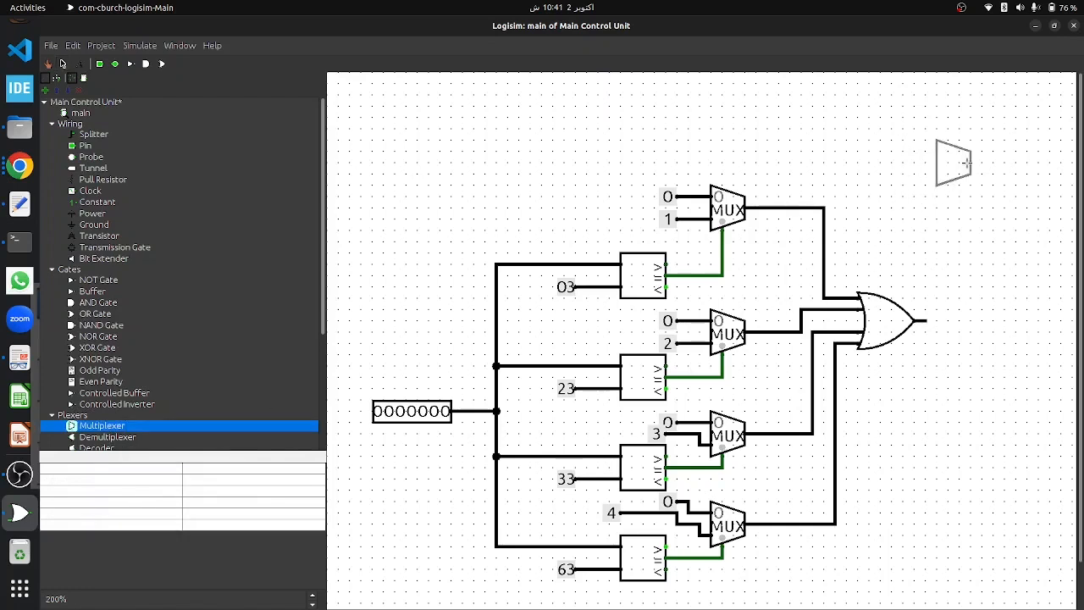
{"action": "left_click", "coordinate": [970, 163]}
{"action": "left_click", "coordinate": [222, 520]}
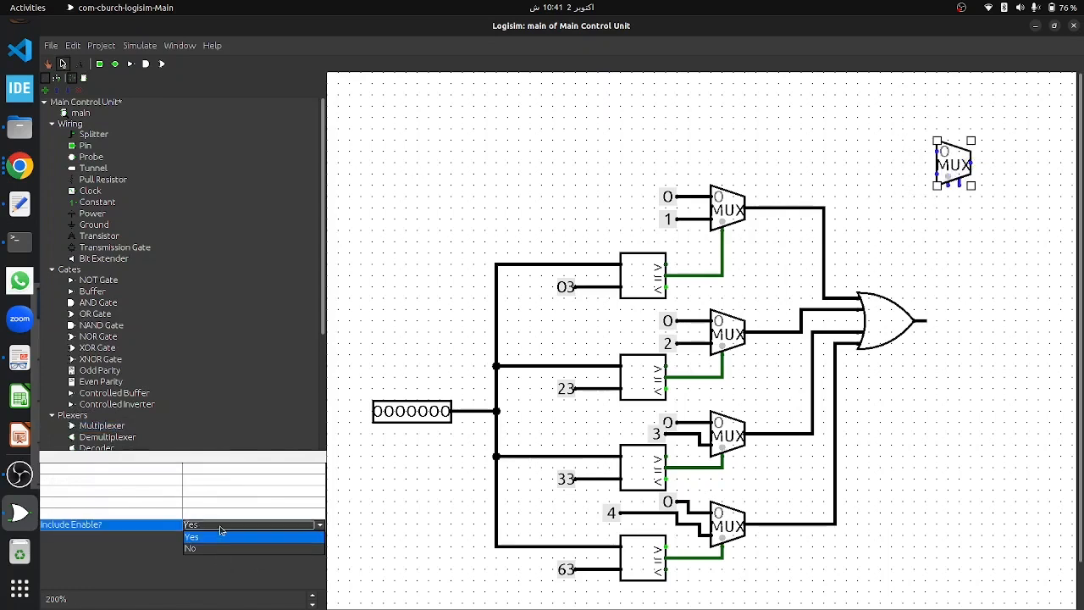
{"action": "left_click", "coordinate": [209, 545]}
{"action": "left_click_drag", "start_coordinate": [915, 320], "coordinate": [948, 186]}
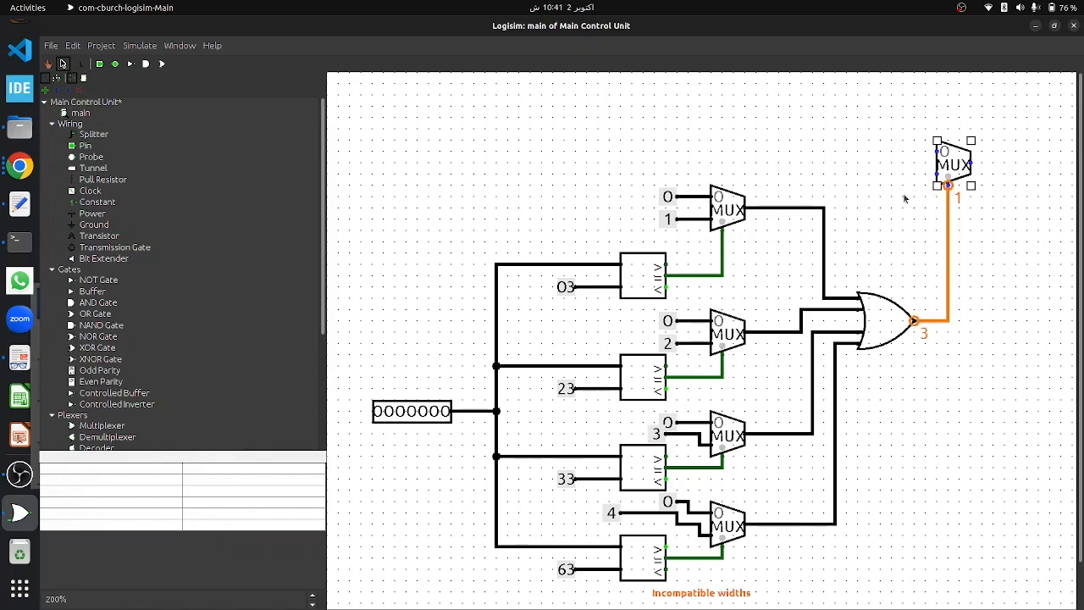
Give the new multiplexer 3 select bits and 7 data bits, and move it up slightly to tidy its select wire
{"action": "left_click", "coordinate": [954, 169]}
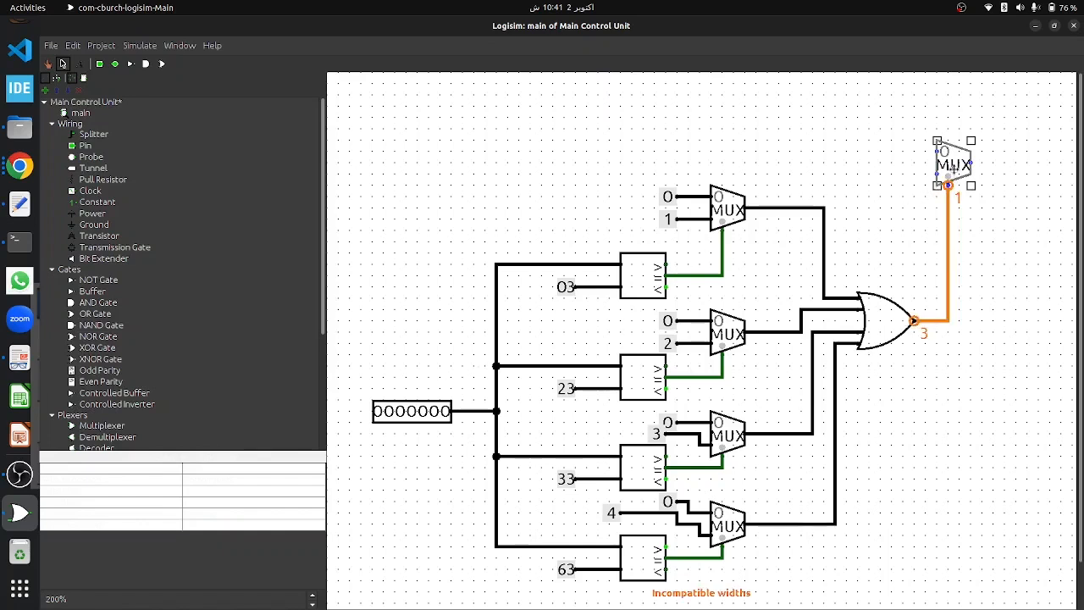
{"action": "left_click", "coordinate": [192, 494]}
{"action": "left_click", "coordinate": [204, 540]}
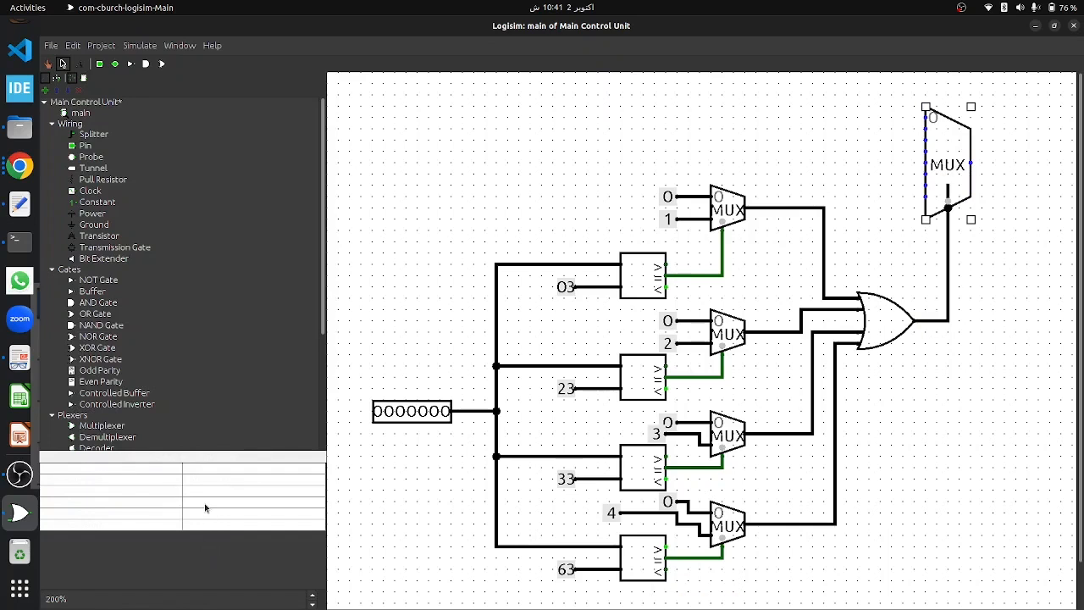
{"action": "left_click", "coordinate": [205, 508]}
{"action": "left_click", "coordinate": [199, 467]}
{"action": "mouse_move", "coordinate": [945, 175]}
{"action": "left_mouse_down"}
{"action": "mouse_move", "coordinate": [935, 175]}
{"action": "mouse_move", "coordinate": [922, 142]}
{"action": "mouse_move", "coordinate": [955, 174]}
{"action": "left_mouse_up"}
{"action": "left_click", "coordinate": [980, 314]}
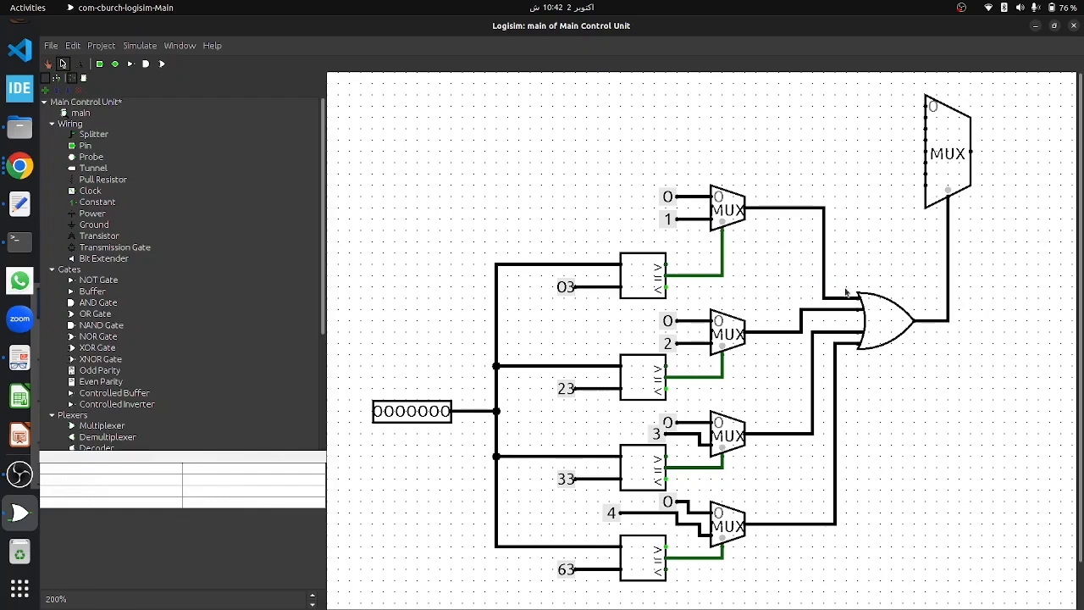
Duplicate the 7-bit input pin and move the copy near the final multiplexer's 0 input
{"action": "left_click", "coordinate": [402, 408]}
{"action": "key", "text": "ctrl+d"}
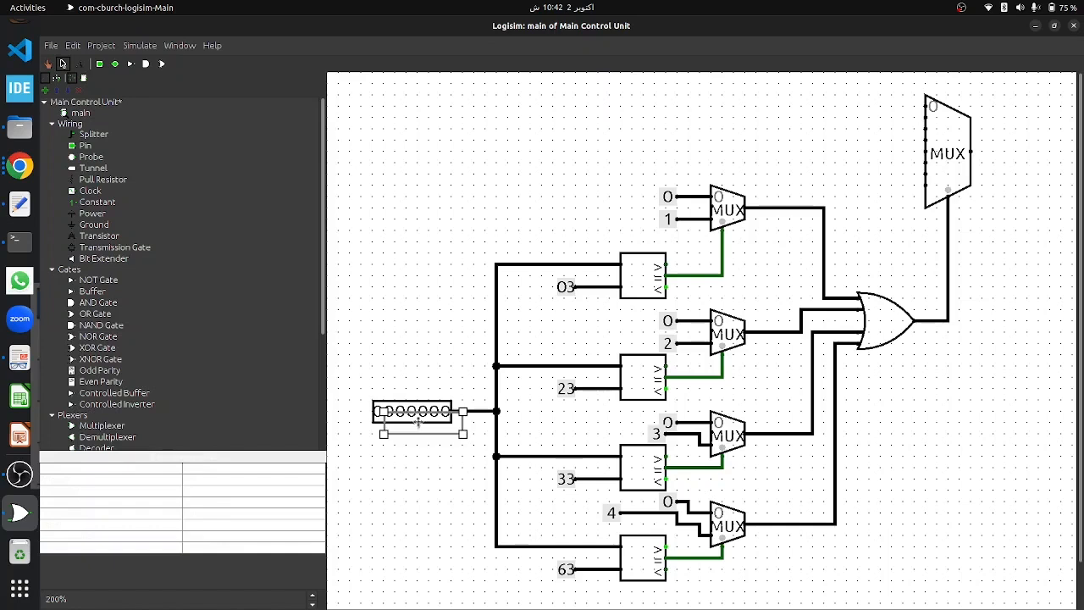
{"action": "mouse_move", "coordinate": [421, 424]}
{"action": "left_mouse_down"}
{"action": "mouse_move", "coordinate": [854, 133]}
{"action": "mouse_move", "coordinate": [828, 110]}
{"action": "mouse_move", "coordinate": [914, 111]}
{"action": "left_mouse_up"}
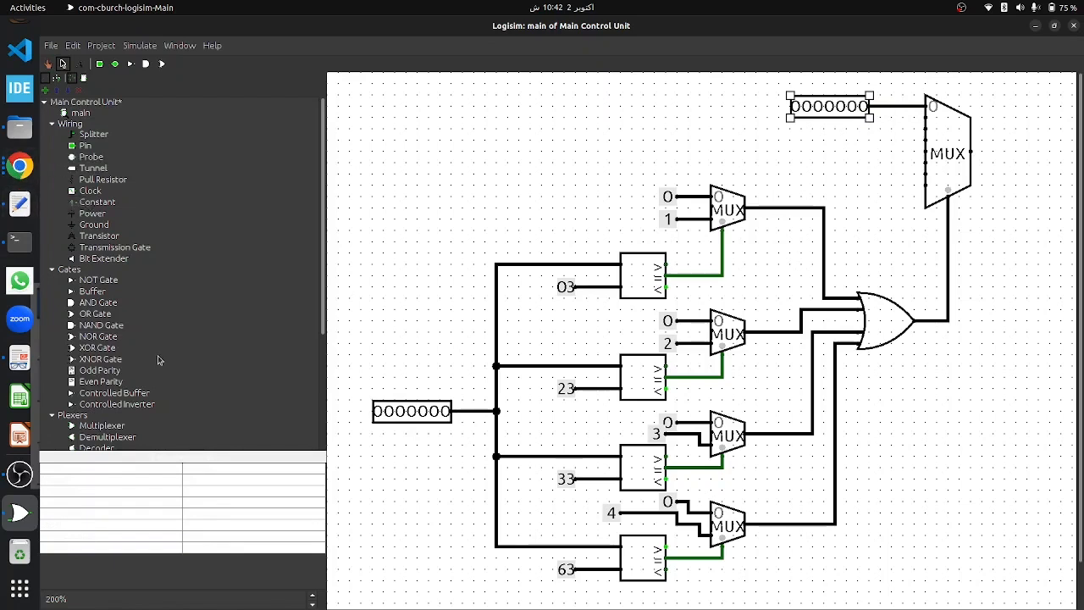
Switch to the Control Signals slide to read the lw row's values, and return to the Logisim circuit
{"action": "key", "text": "alt+Tab"}
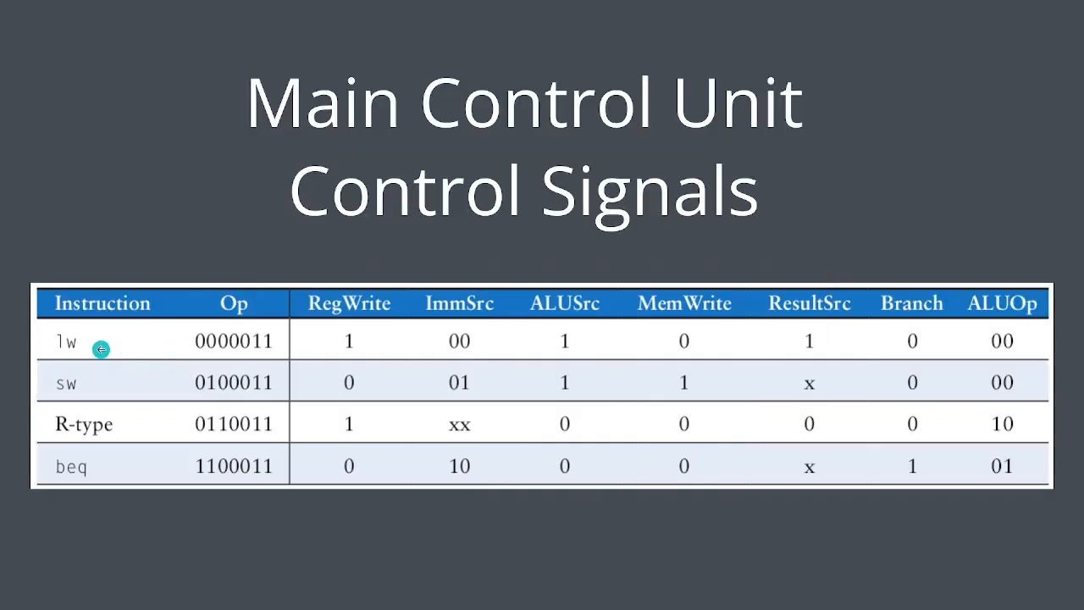
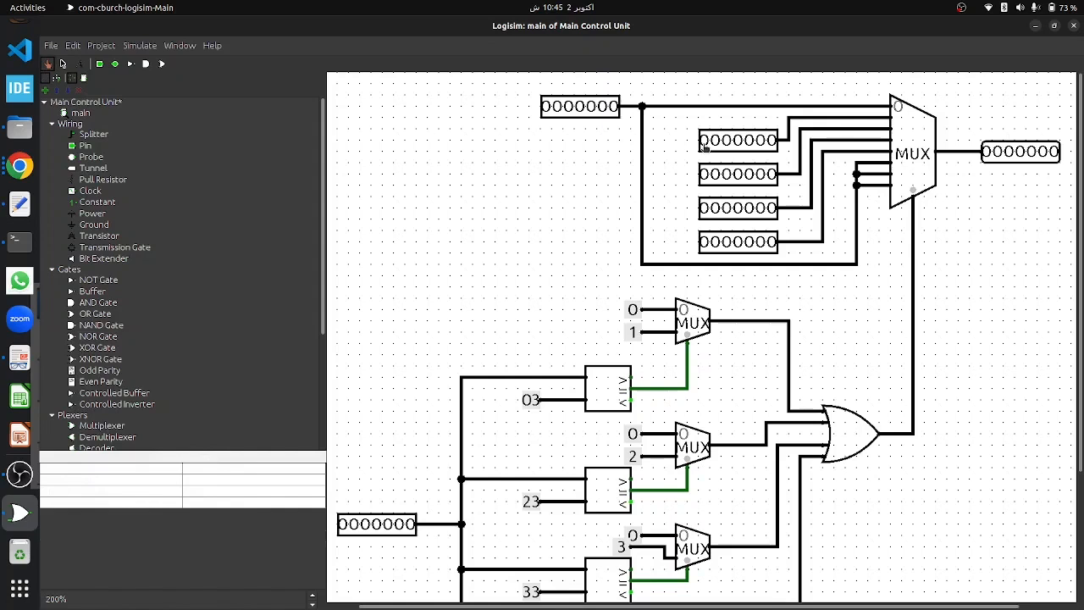
{"action": "key", "text": "alt+Tab"}
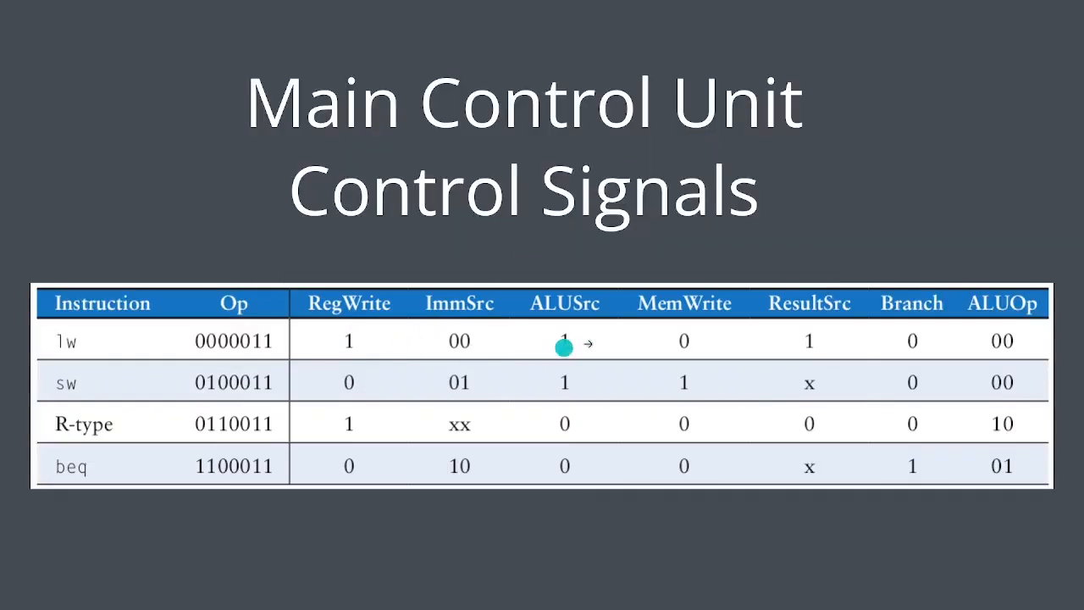
{"action": "key", "text": "alt+Tab"}
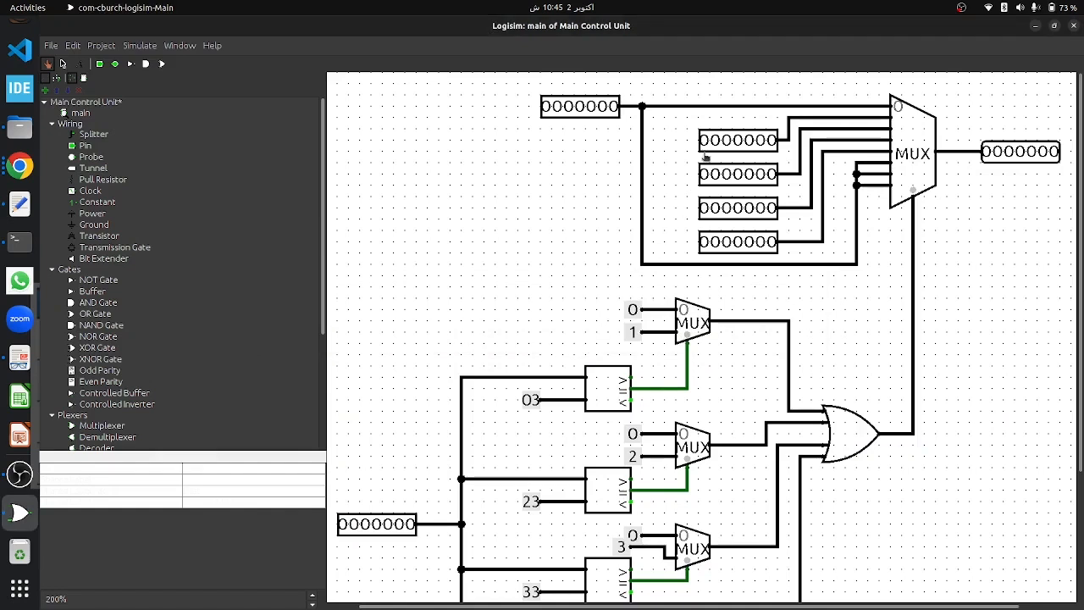
Set the final multiplexer's second input pin to 1001010 and check it against the lw row of the Control Signals table
{"action": "left_click", "coordinate": [706, 142]}
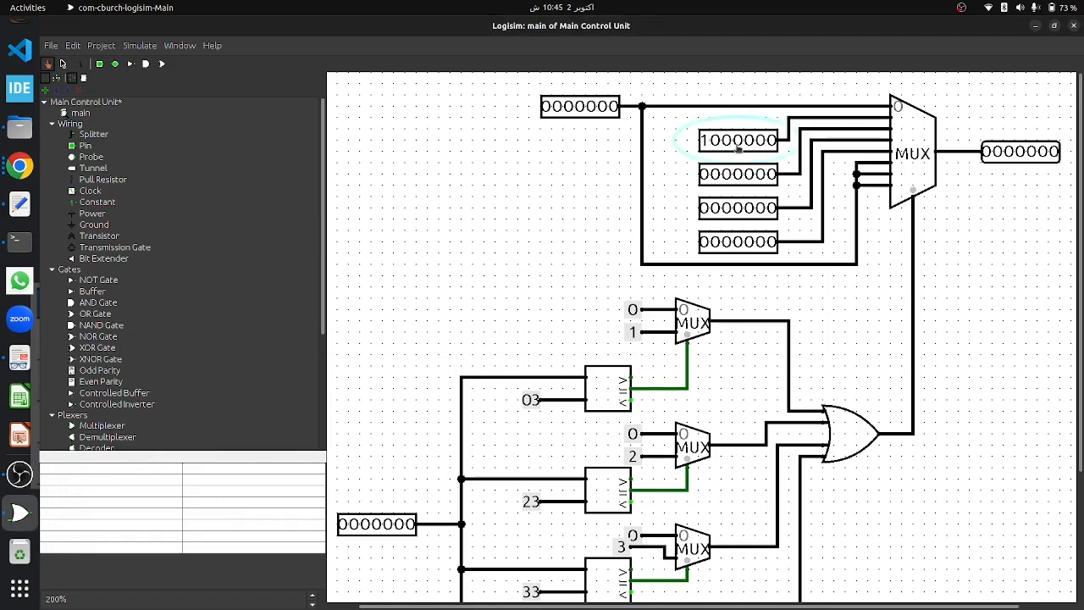
{"action": "left_click", "coordinate": [738, 145]}
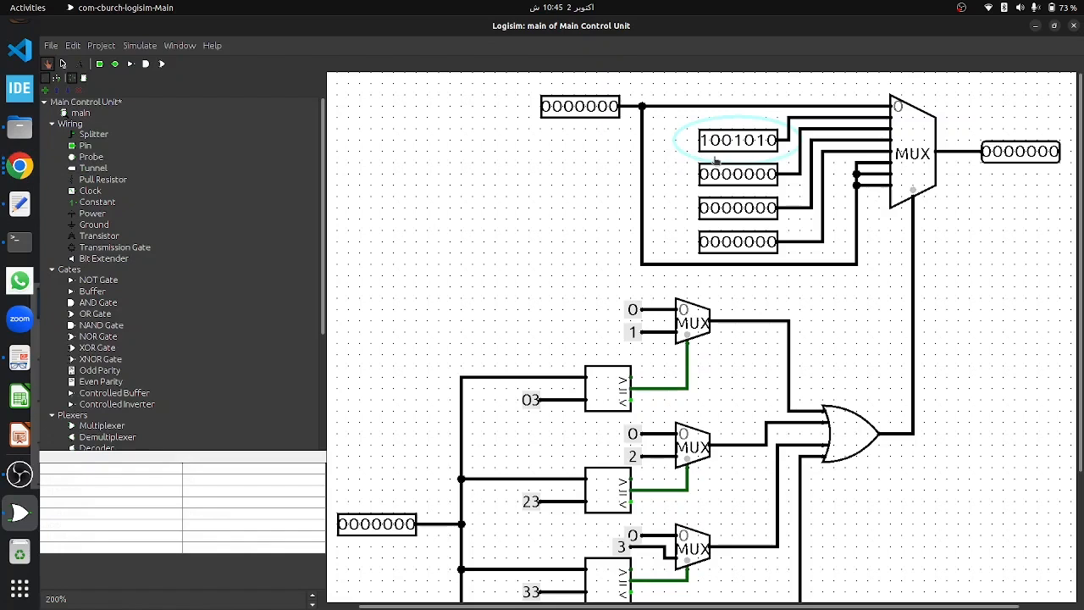
{"action": "key", "text": "alt+Tab"}
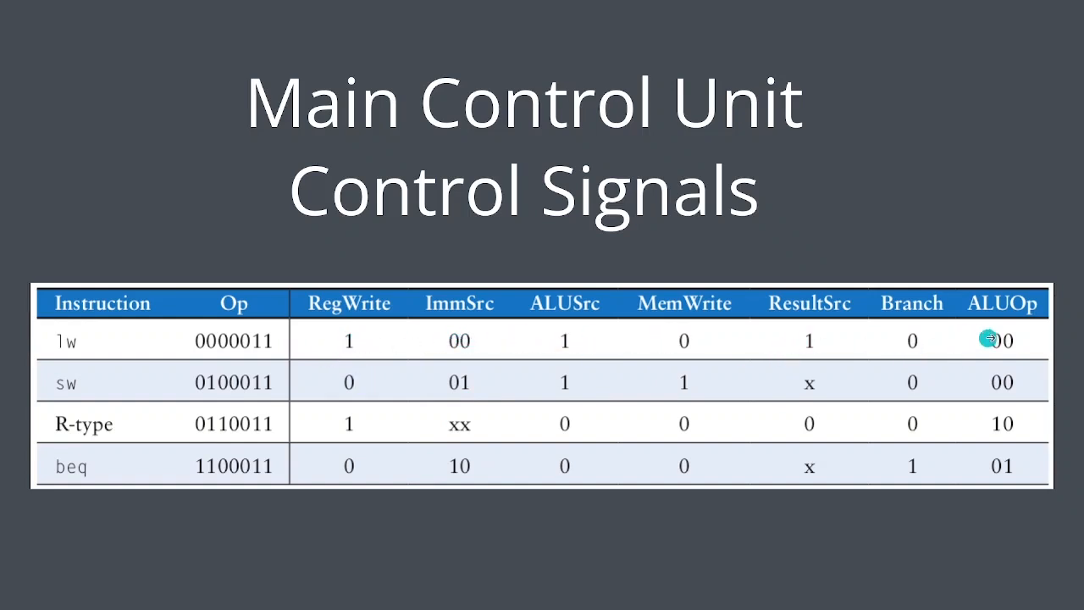
{"action": "key", "text": "alt+Tab"}
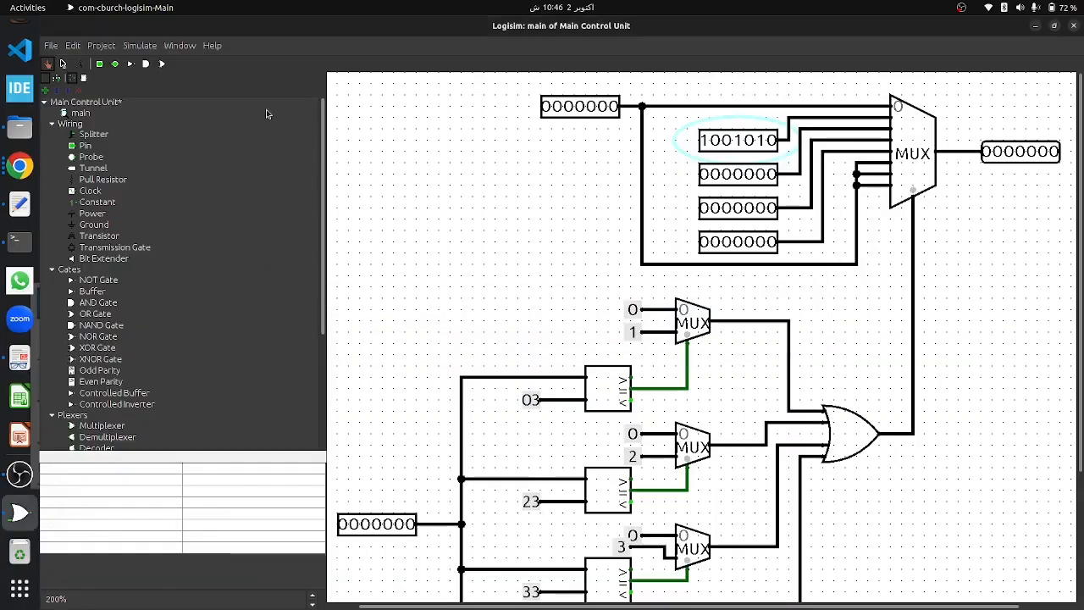
Set the data bits of the final multiplexer to 9
{"action": "left_click", "coordinate": [62, 64]}
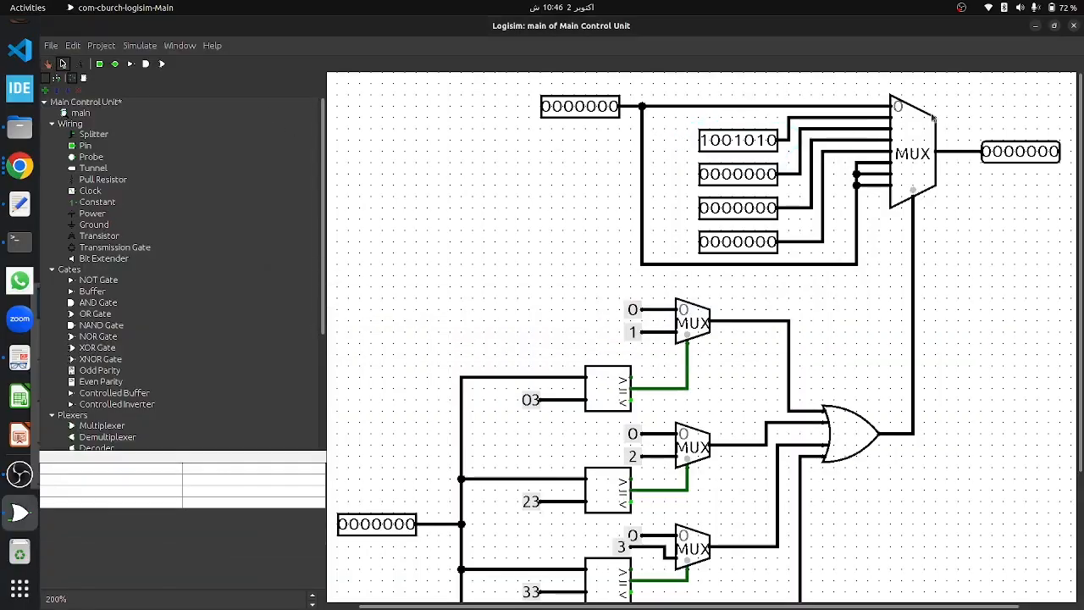
{"action": "left_click", "coordinate": [931, 119]}
{"action": "left_click", "coordinate": [196, 480]}
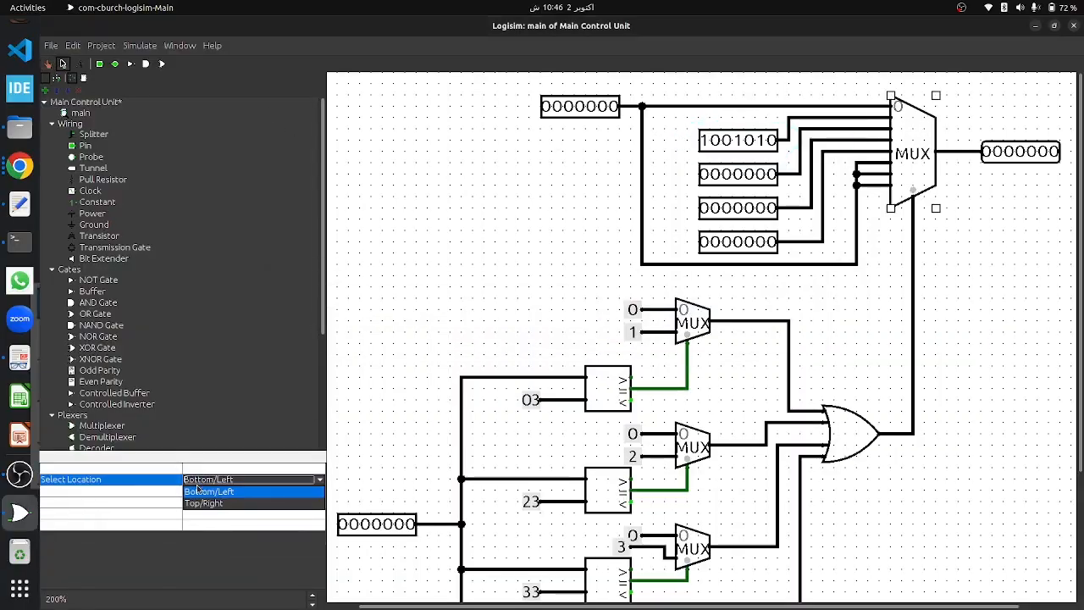
{"action": "left_click", "coordinate": [194, 488]}
{"action": "left_click", "coordinate": [194, 491]}
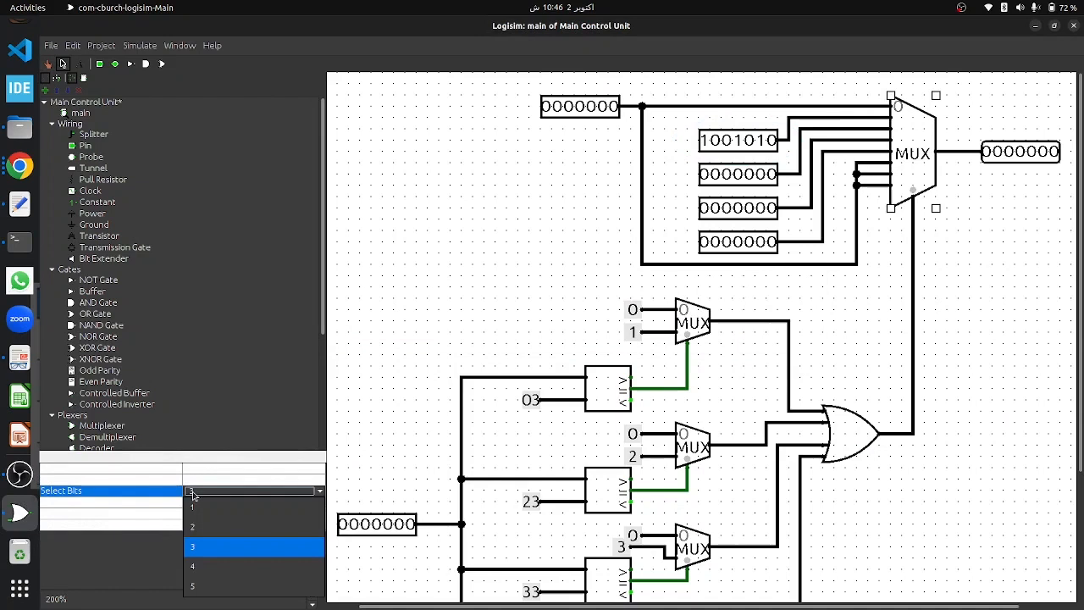
{"action": "left_click", "coordinate": [193, 495]}
{"action": "left_click", "coordinate": [195, 501]}
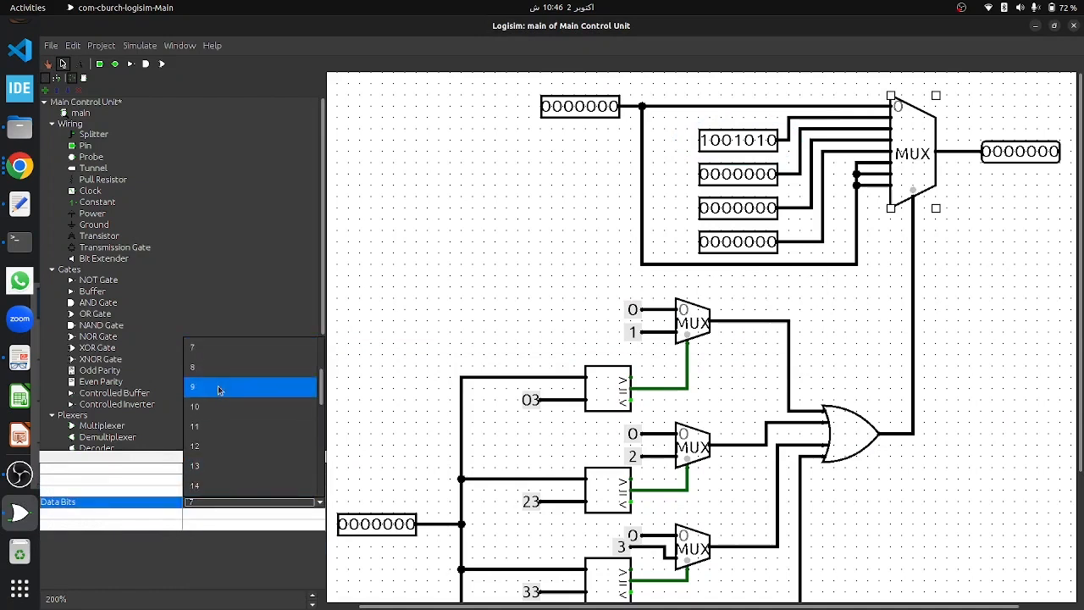
{"action": "scroll", "coordinate": [218, 390], "scroll_direction": "up", "scroll_amount": 1}
{"action": "left_click", "coordinate": [199, 447]}
Set the data bits of the input pin feeding the final multiplexer's 0 input to 9
{"action": "left_click", "coordinate": [575, 114]}
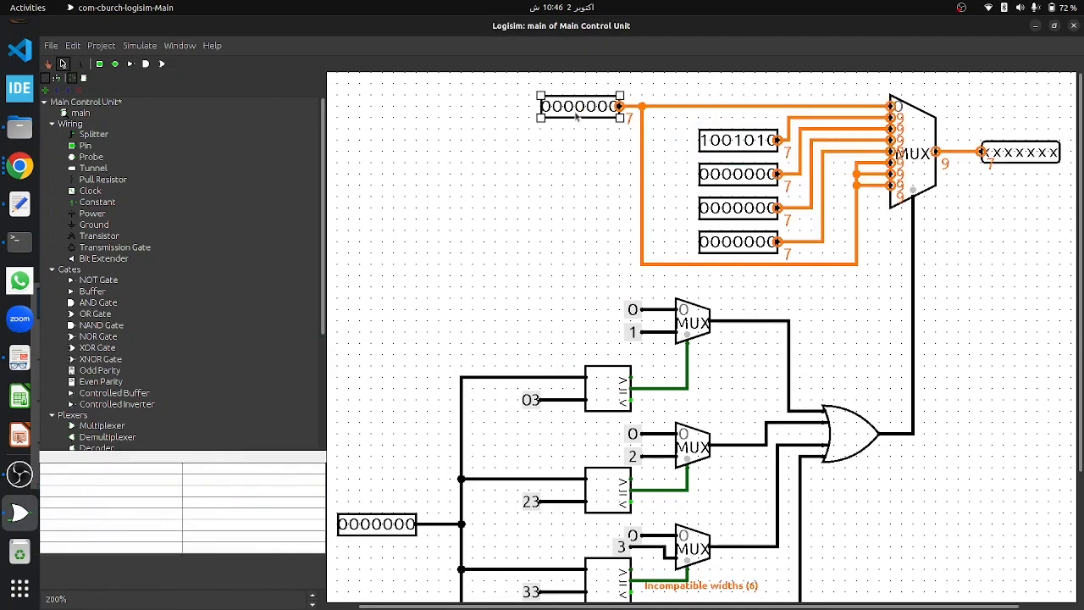
{"action": "left_click", "coordinate": [257, 483]}
{"action": "left_click", "coordinate": [123, 492]}
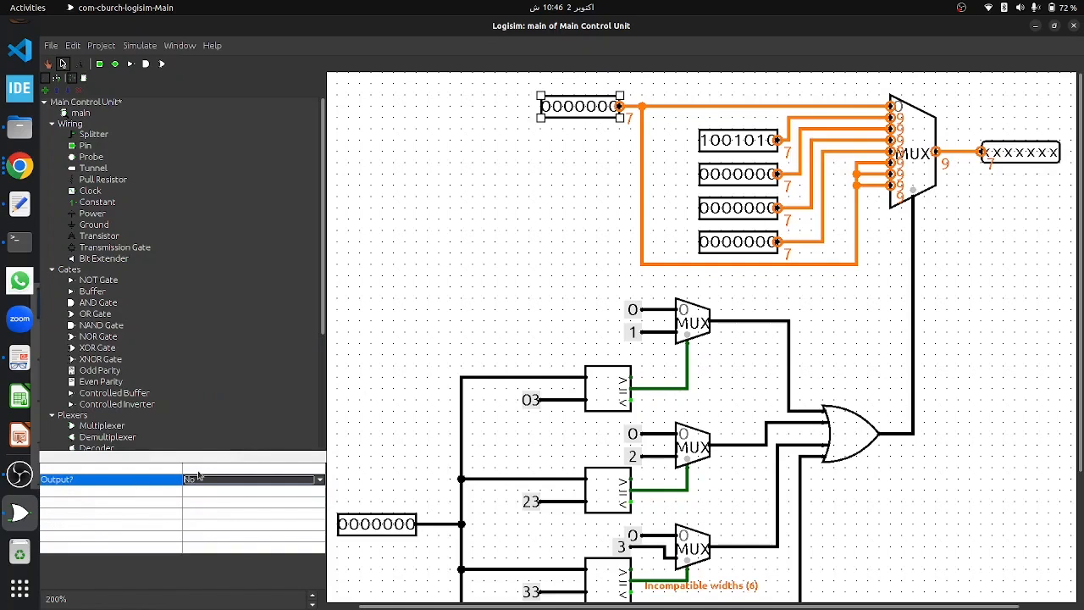
{"action": "left_click", "coordinate": [161, 491]}
{"action": "left_click", "coordinate": [201, 491]}
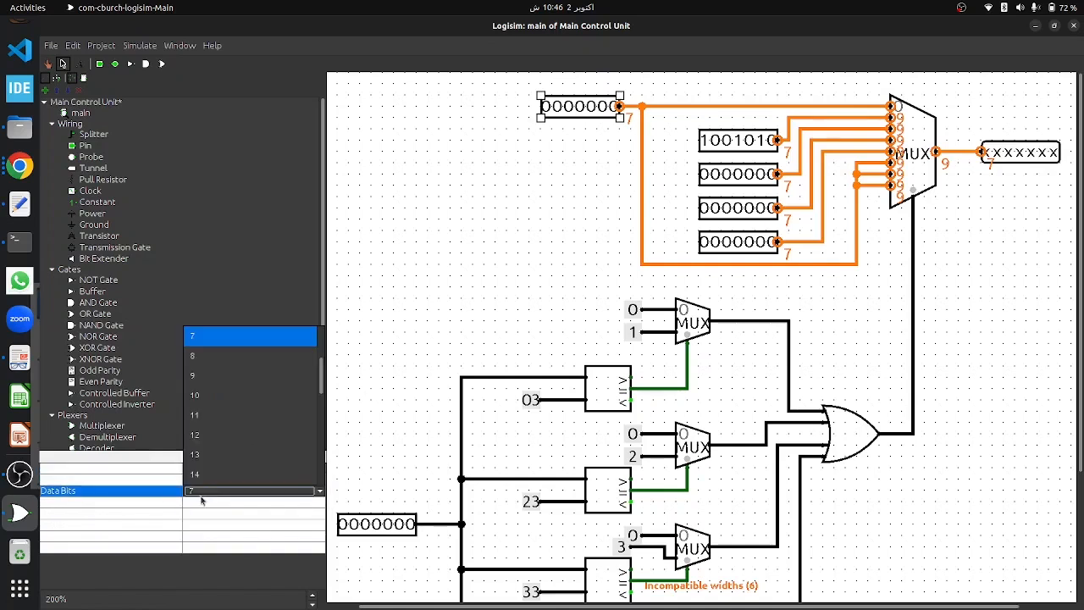
{"action": "left_click", "coordinate": [203, 378]}
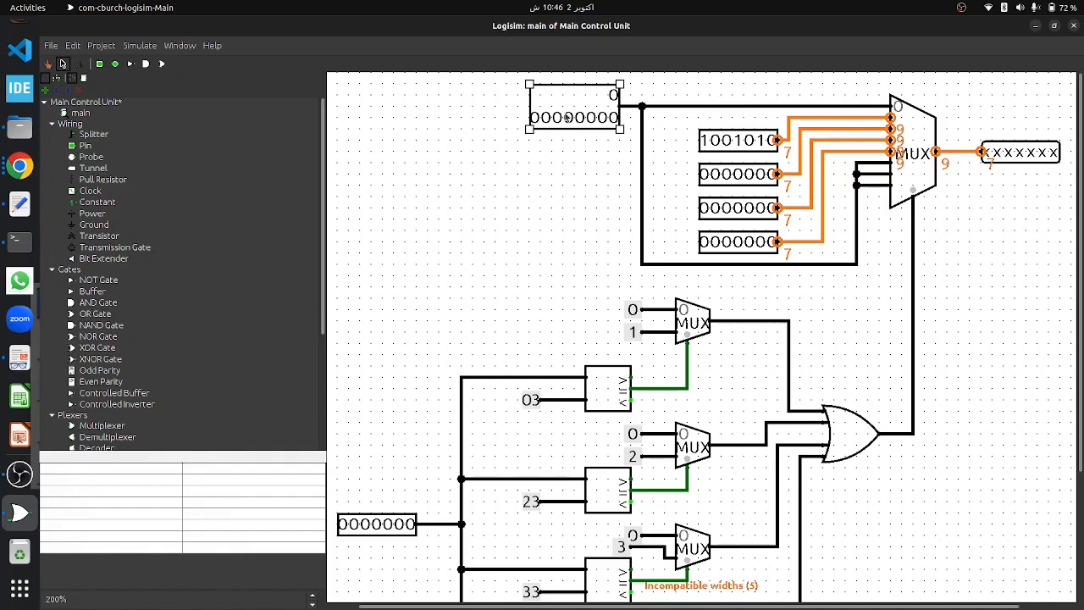
Delete the 9-bit input pin feeding the final multiplexer's 0 input
{"action": "key", "text": "Delete"}
{"action": "left_click", "coordinate": [633, 311]}
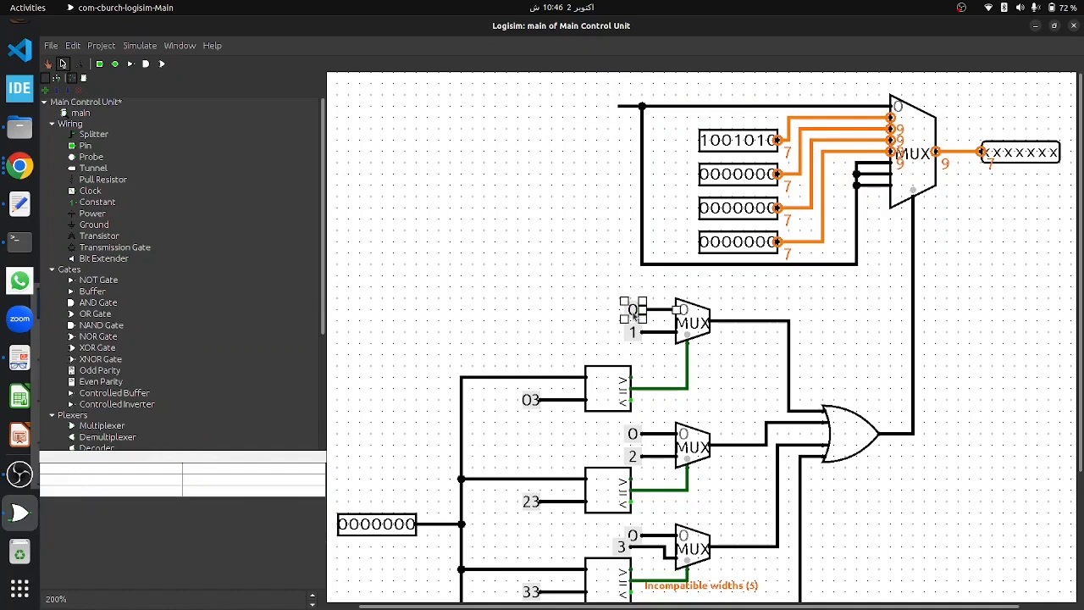
{"action": "key", "text": "ctrl+v"}
{"action": "left_click_drag", "start_coordinate": [641, 331], "coordinate": [549, 107]}
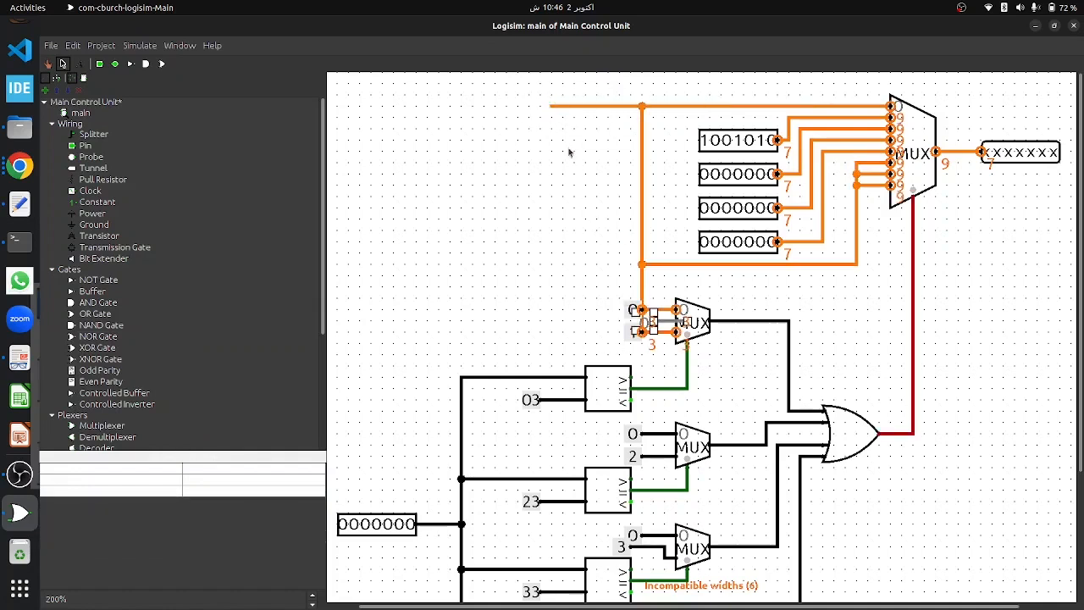
{"action": "key", "text": "ctrl+z"}
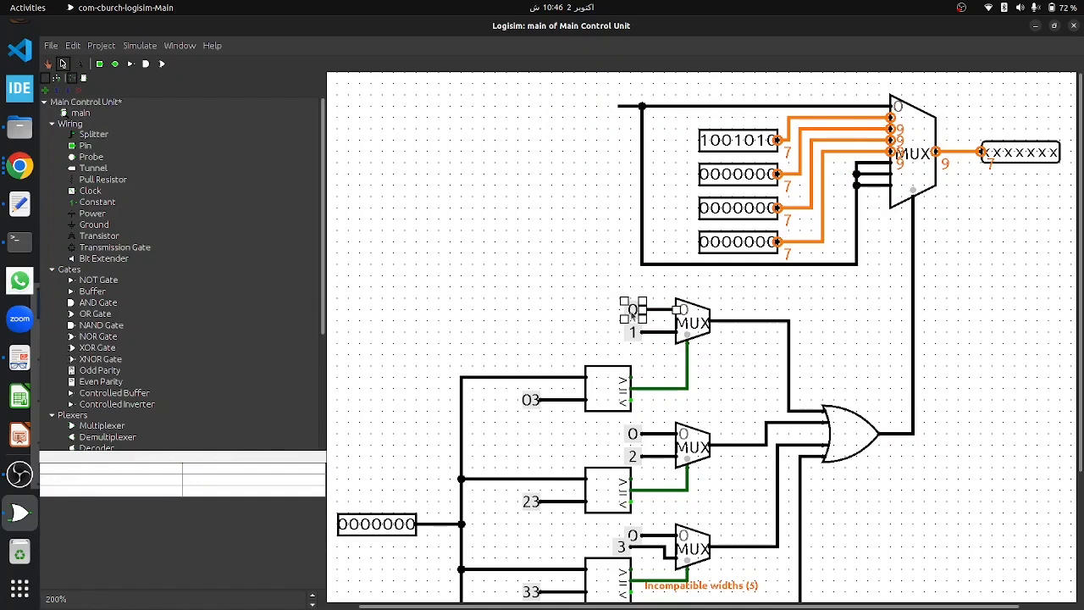
{"action": "left_click_drag", "start_coordinate": [632, 311], "coordinate": [564, 174]}
{"action": "key", "text": "ctrl+z"}
Duplicate the 0 constant of the uppermost opcode multiplexer onto the wire feeding the final multiplexer's 0 input, and set its data bits to 9
{"action": "left_click", "coordinate": [613, 297]}
{"action": "left_click", "coordinate": [628, 308]}
{"action": "key", "text": "ctrl+d"}
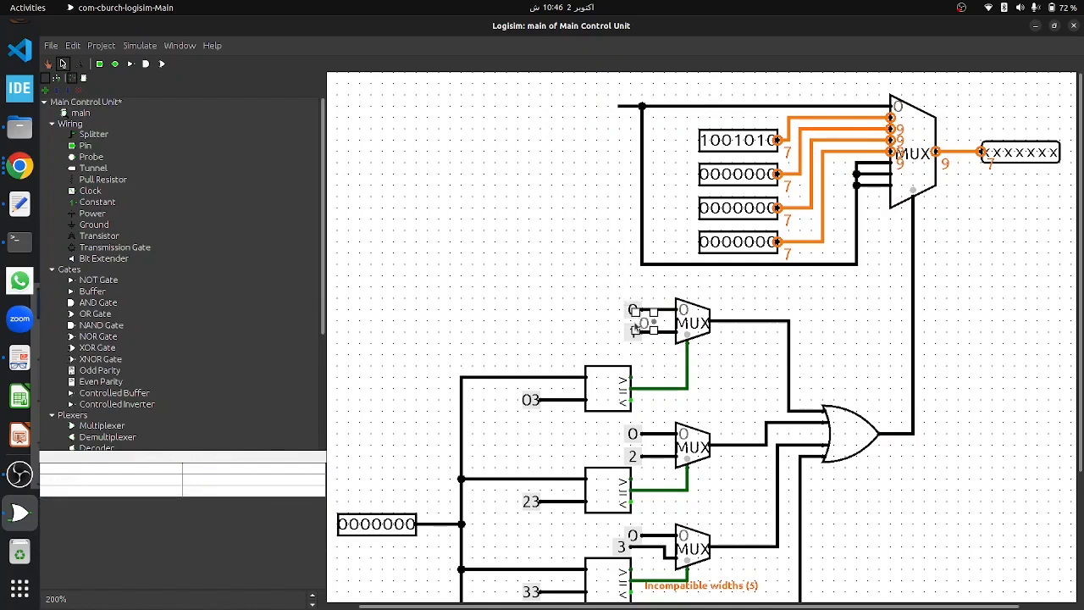
{"action": "left_click_drag", "start_coordinate": [646, 324], "coordinate": [606, 115]}
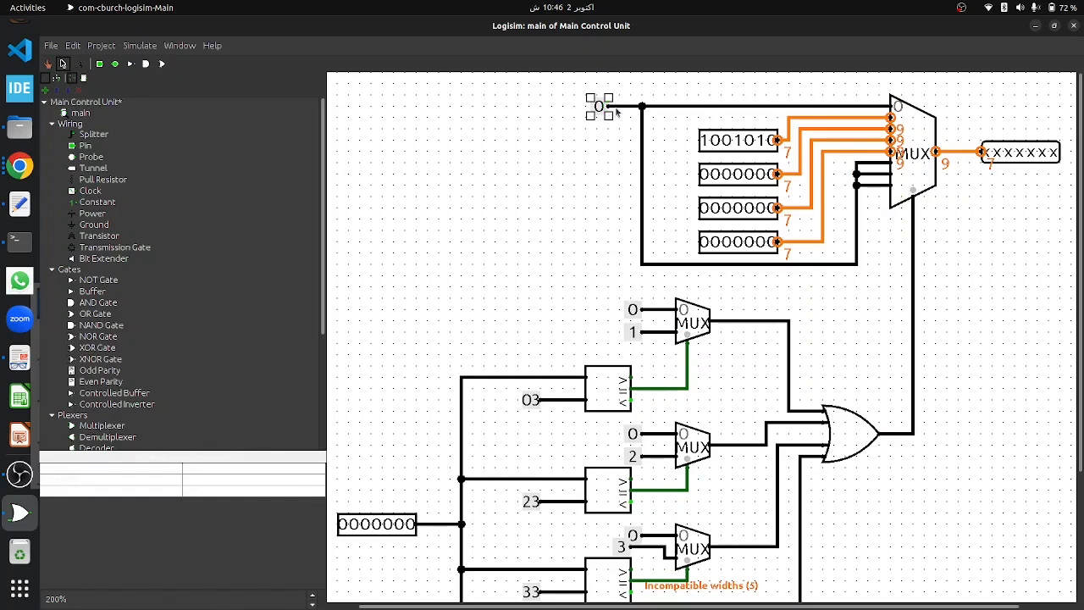
{"action": "key", "text": "3"}
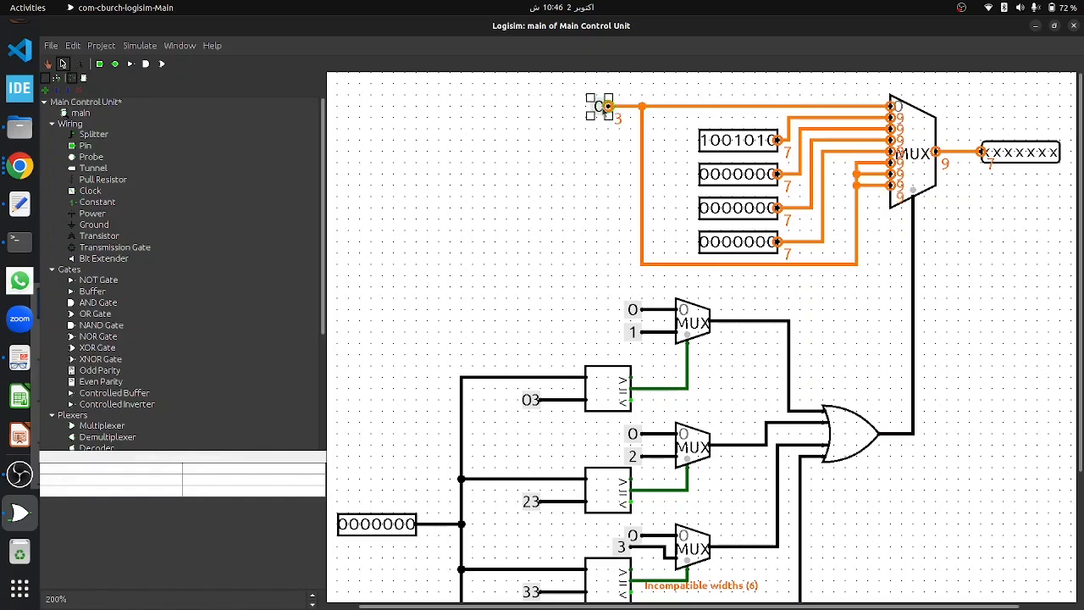
{"action": "left_click", "coordinate": [214, 488]}
{"action": "left_click", "coordinate": [219, 435]}
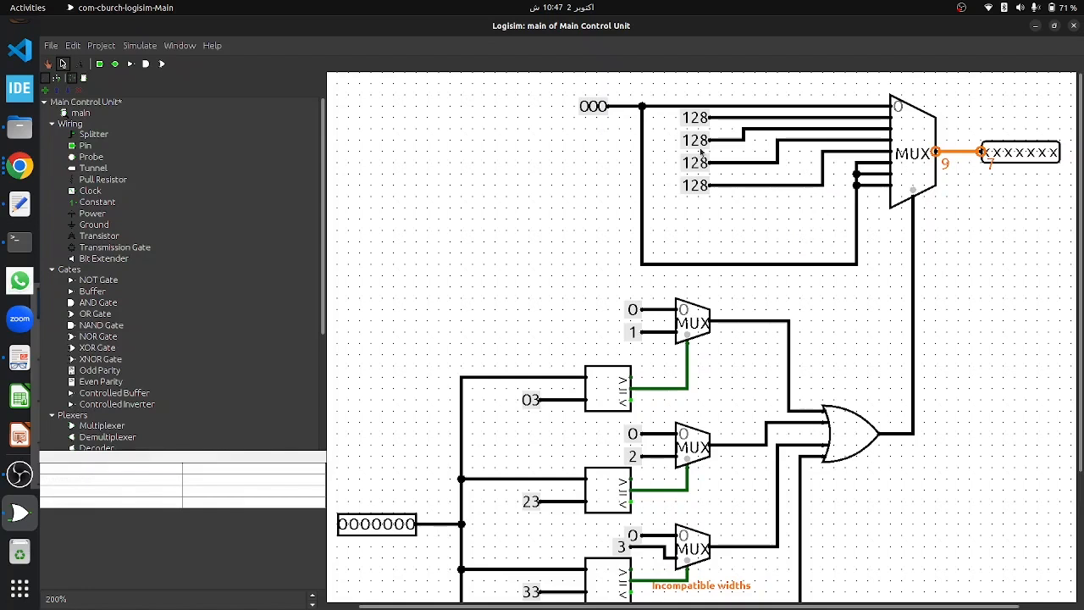
Read the sw row of the Control Signals slide and set the second 128 constant feeding the final multiplexer to 070
{"action": "key", "text": "alt+Tab"}
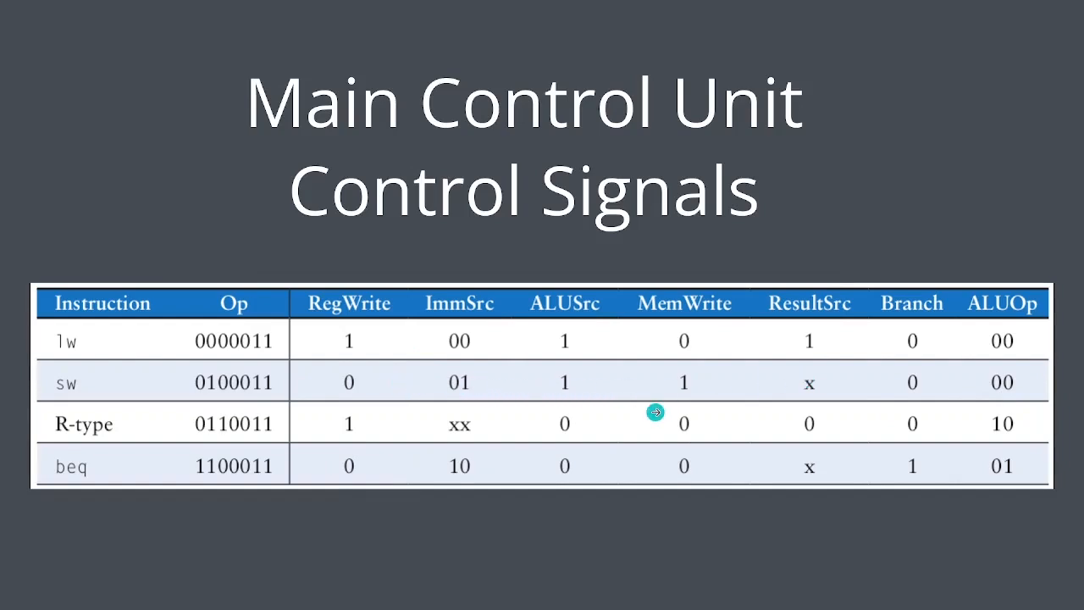
{"action": "key", "text": "alt+Tab"}
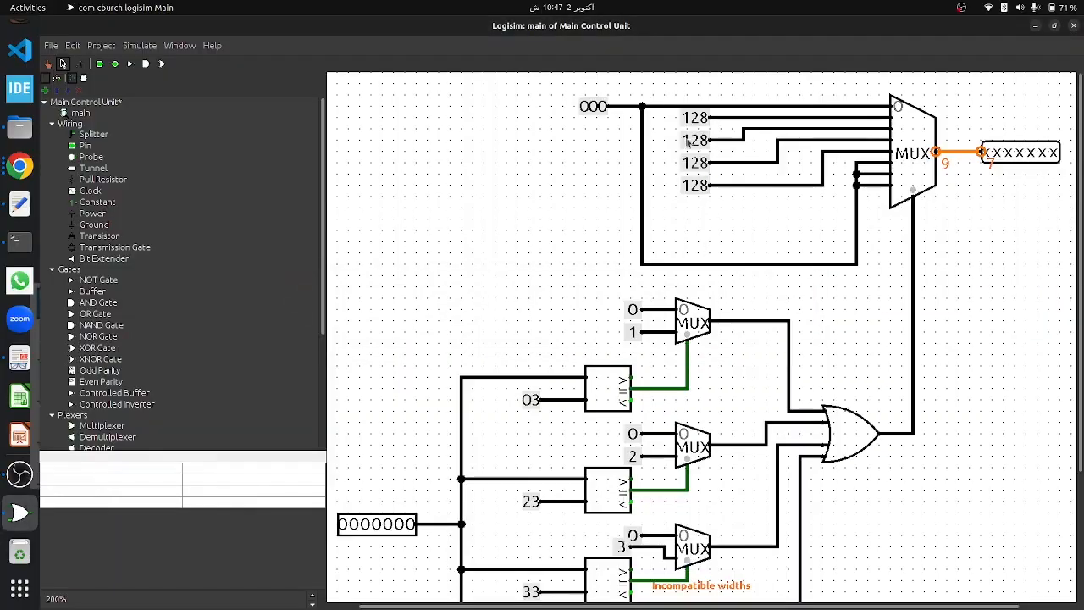
{"action": "type", "text": "070"}
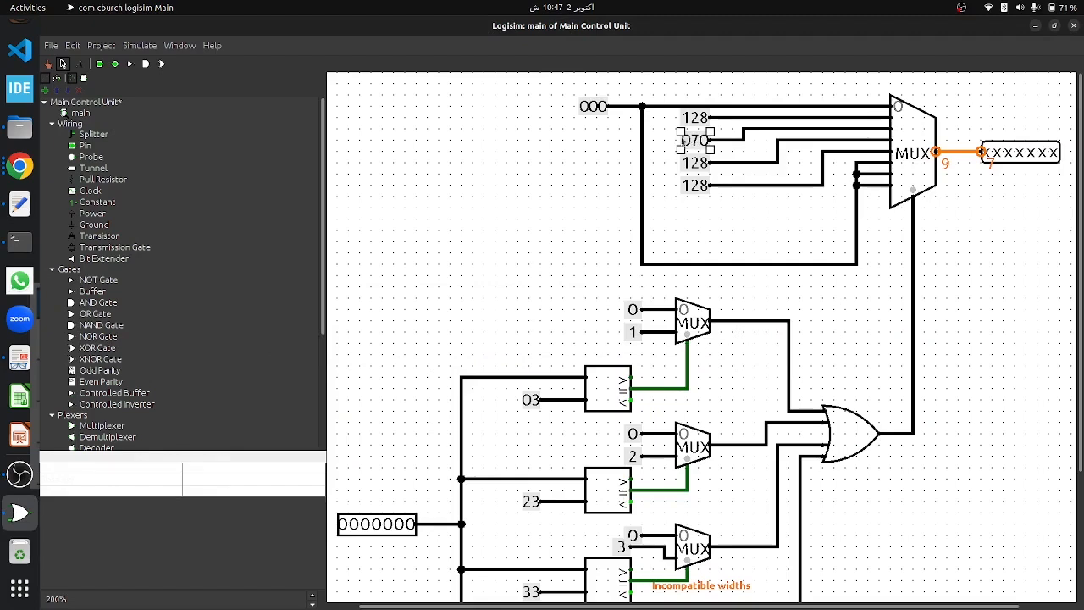
{"action": "left_click", "coordinate": [662, 231]}
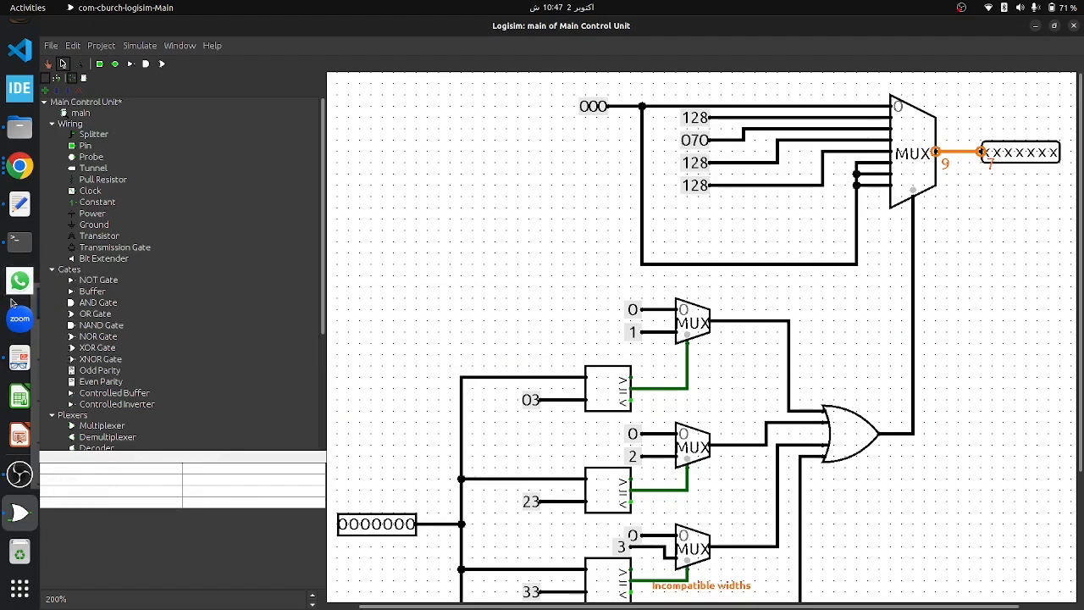
Read the R-type row of the Control Signals slide and set the constant below 070 to 102
{"action": "key", "text": "alt+Tab"}
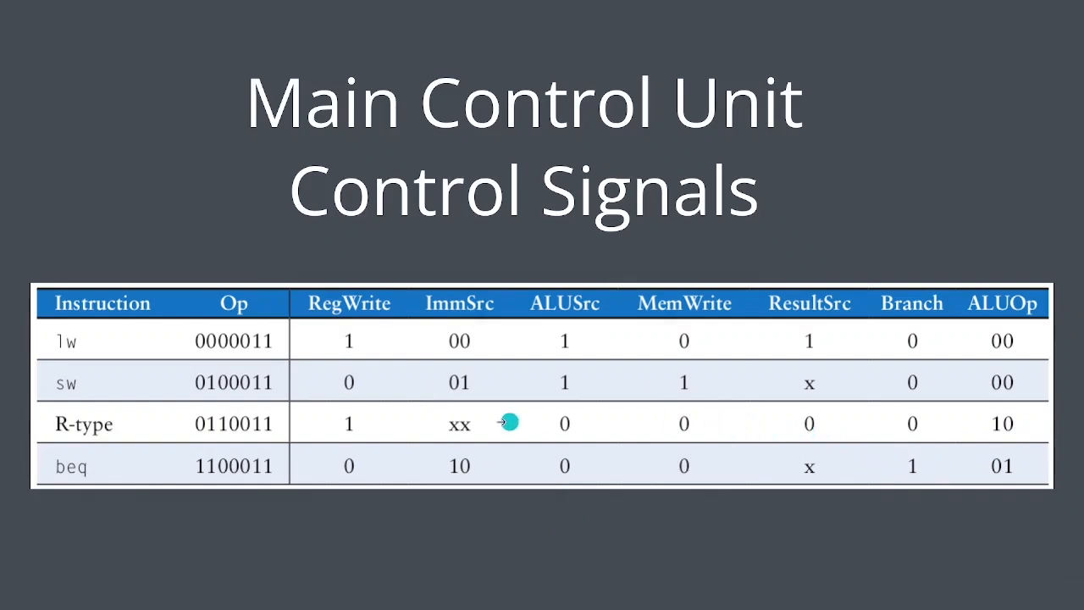
{"action": "key", "text": "alt+Tab"}
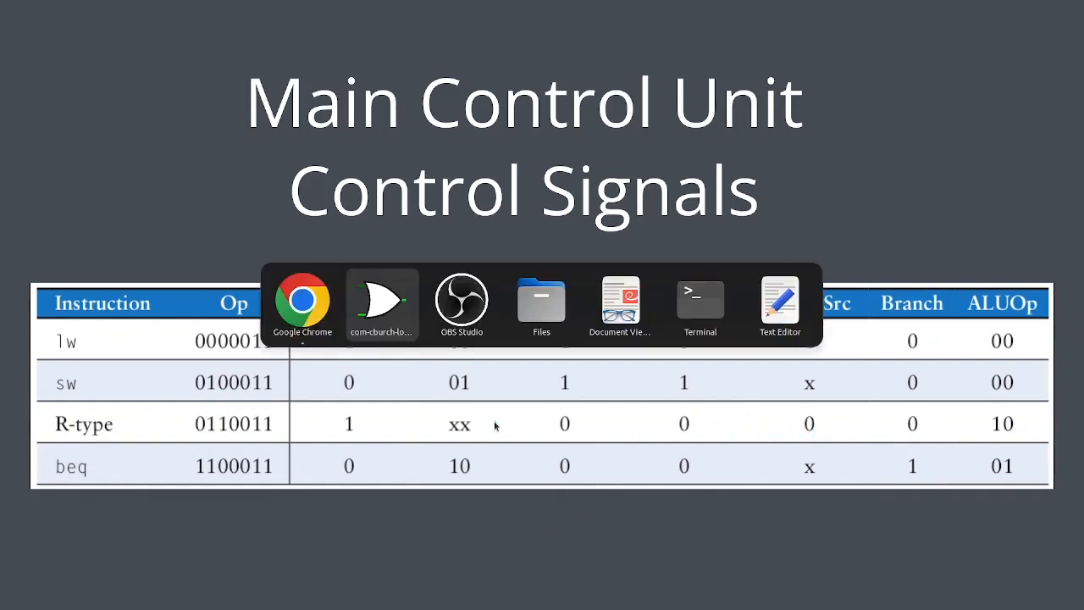
{"action": "left_click", "coordinate": [697, 173]}
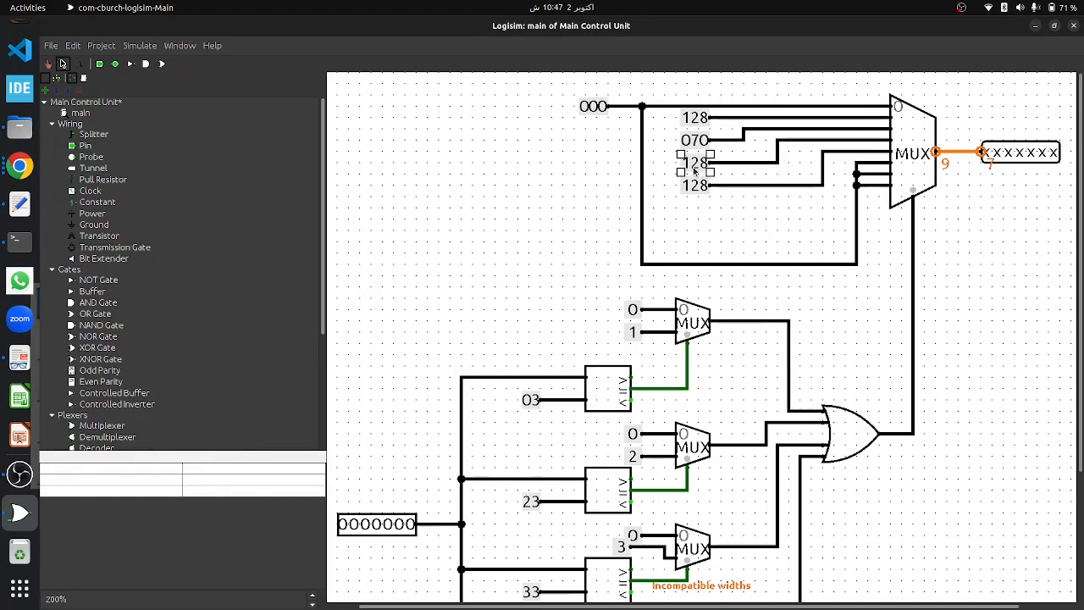
{"action": "type", "text": "102"}
{"action": "left_click", "coordinate": [668, 230]}
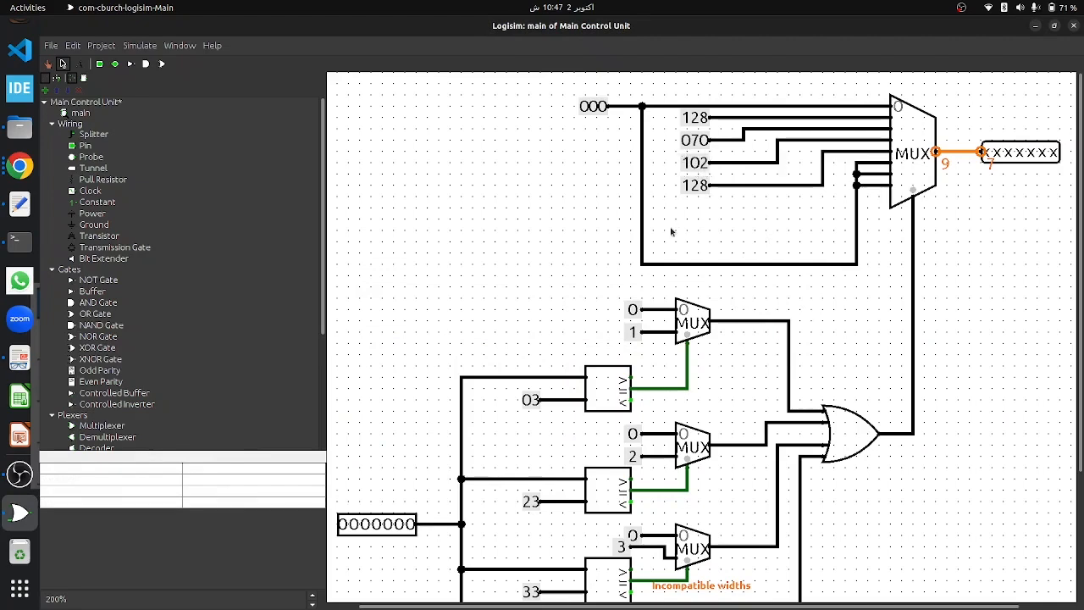
Read the beq row of the Control Signals slide and set the constant below 102 to 085
{"action": "key", "text": "alt+Tab"}
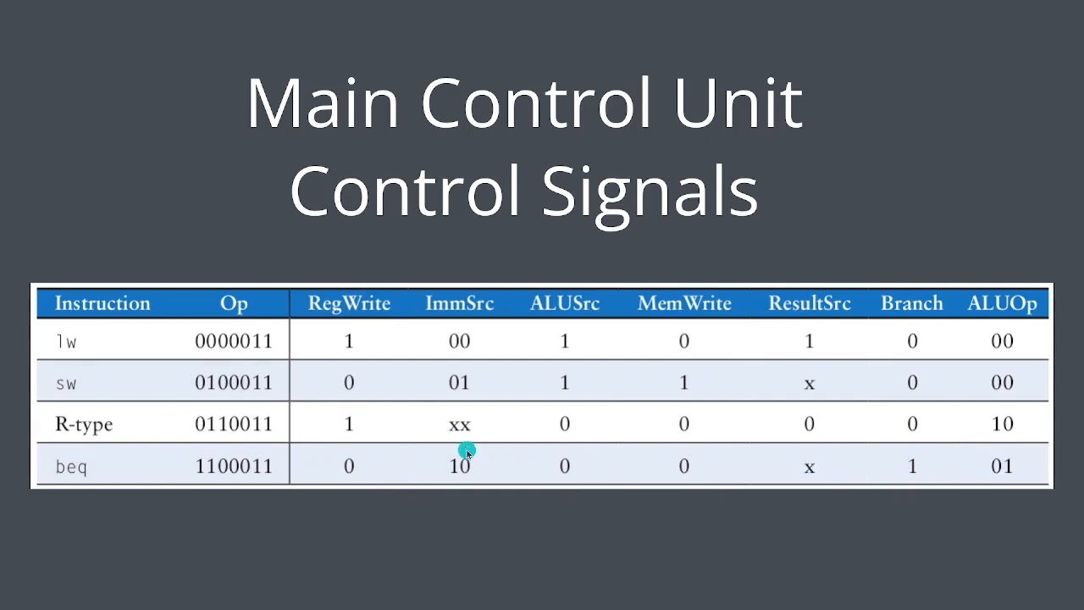
{"action": "key", "text": "alt+Tab"}
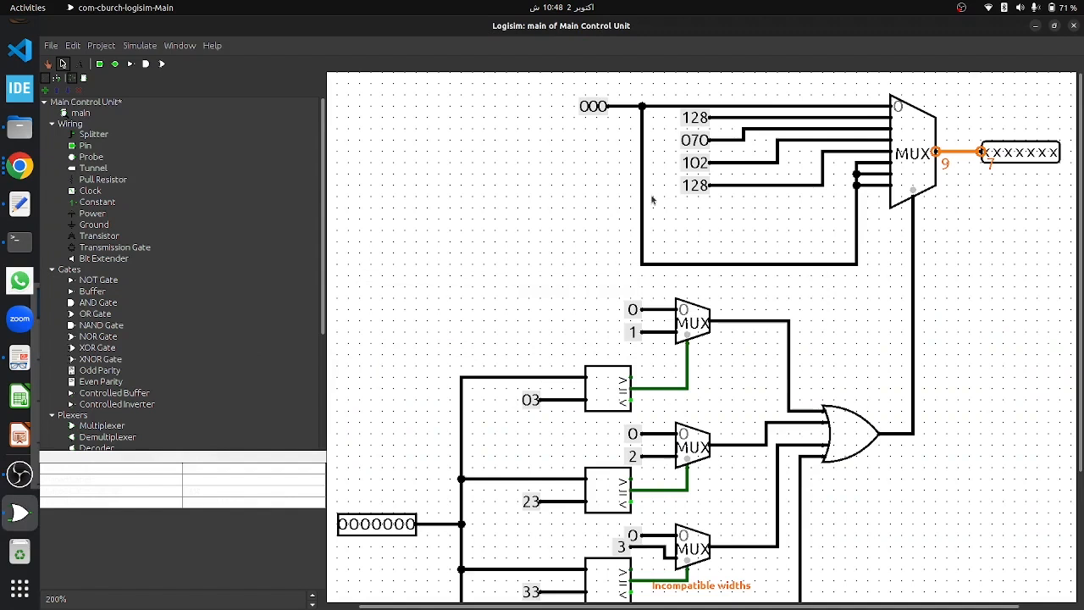
{"action": "left_click", "coordinate": [694, 186]}
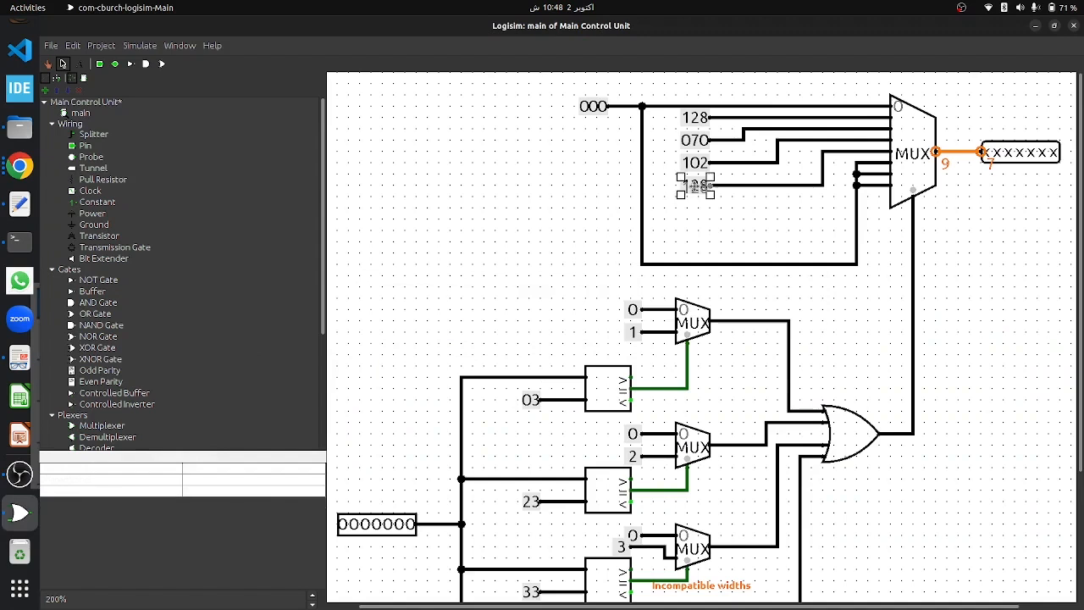
{"action": "left_click", "coordinate": [799, 196]}
Set the data bits of the final multiplexer's output pin to 9 and move the pin closer to the multiplexer
{"action": "left_click", "coordinate": [1022, 159]}
{"action": "left_click", "coordinate": [218, 491]}
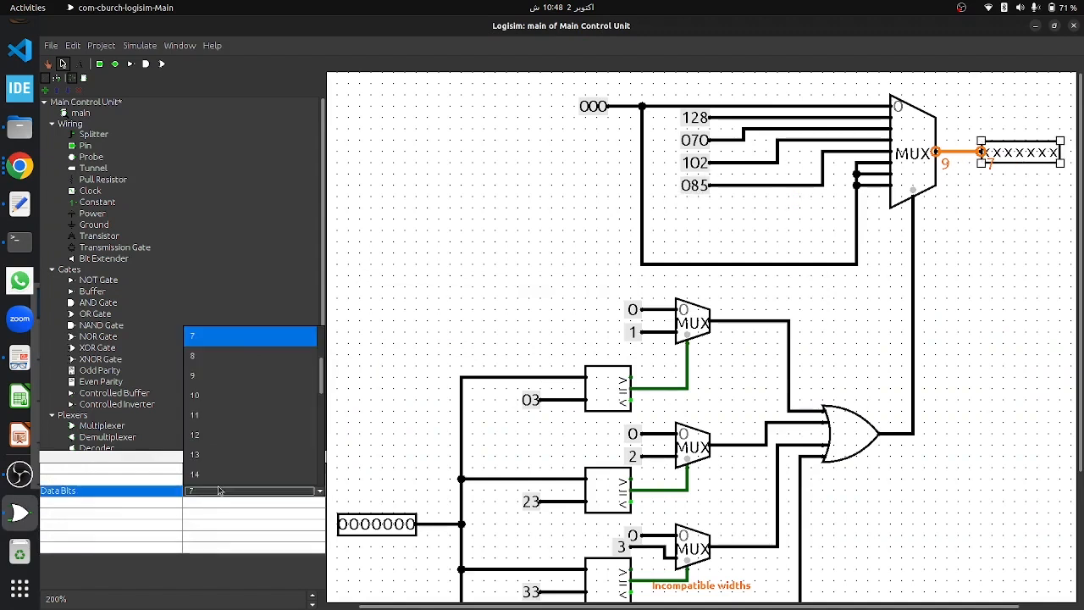
{"action": "left_click", "coordinate": [220, 383]}
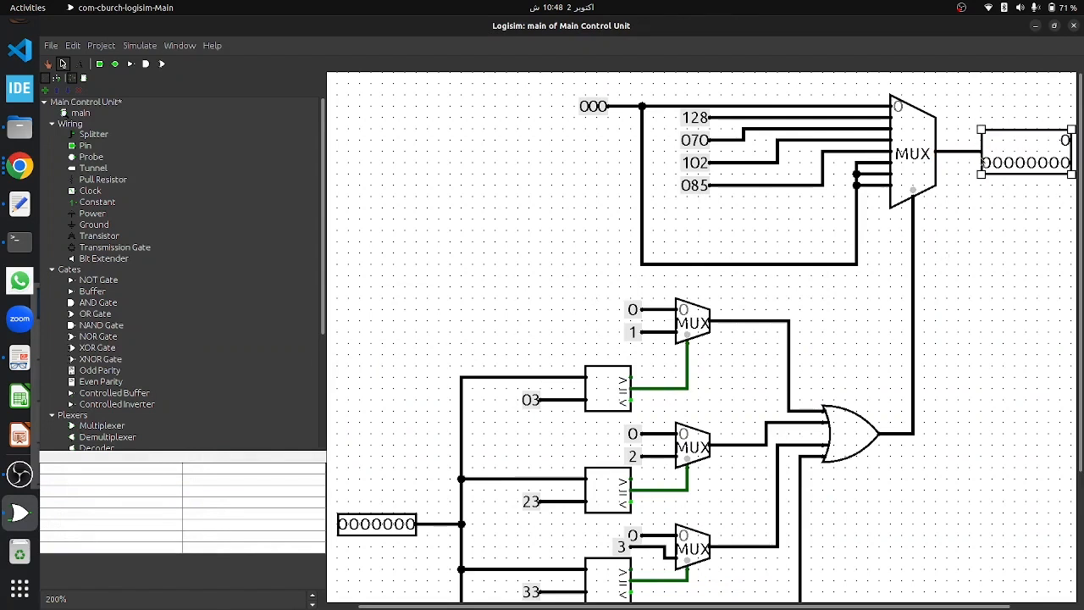
{"action": "left_click_drag", "start_coordinate": [997, 155], "coordinate": [976, 151]}
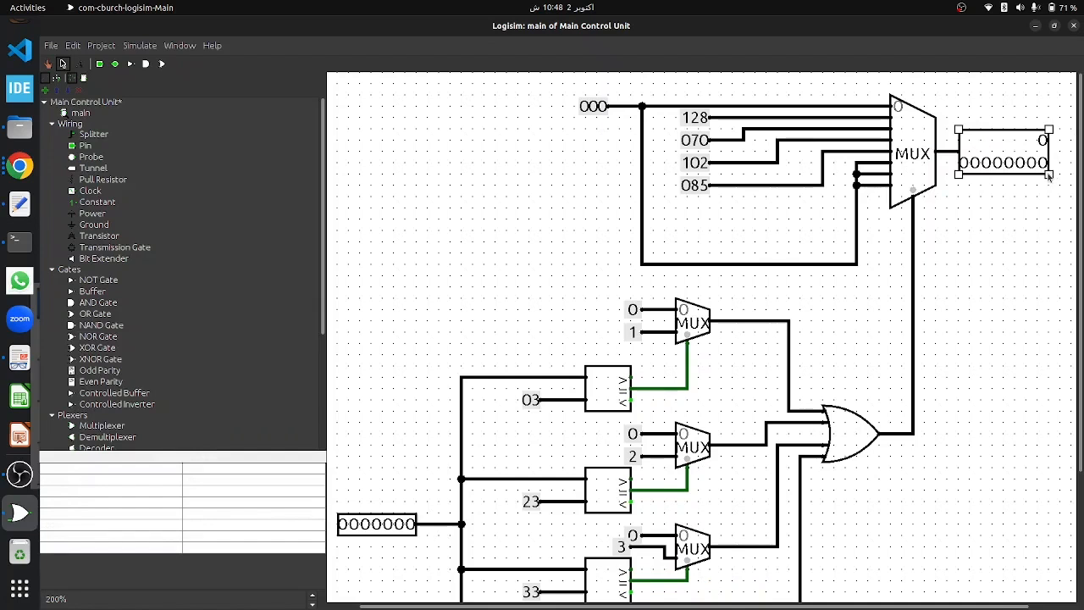
{"action": "left_click", "coordinate": [881, 211]}
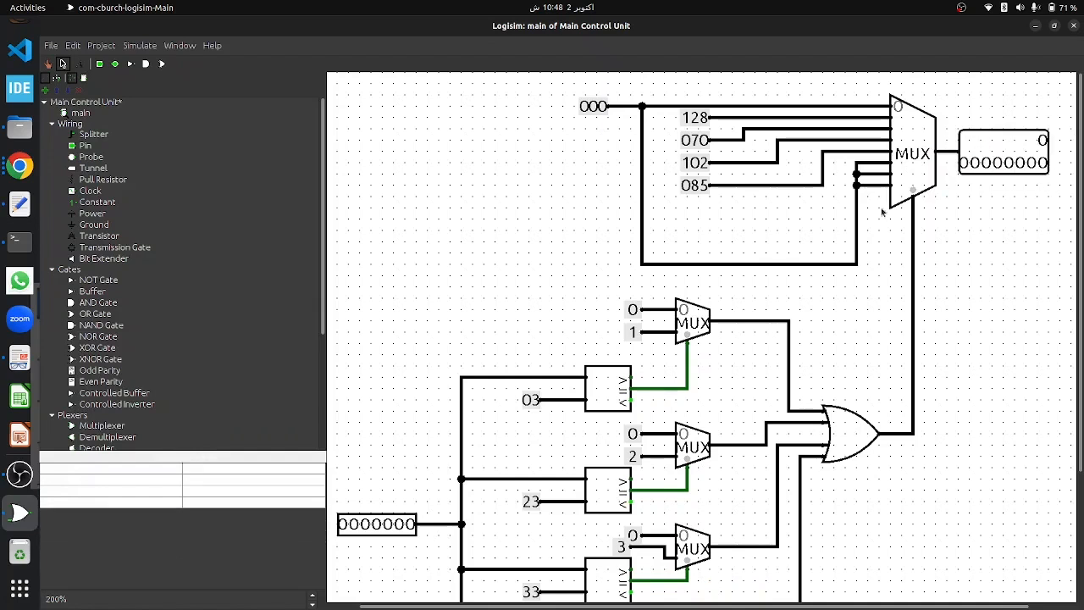
Set the opcode input to 0000011 with the Poke tool and check the final multiplexer's output for lw
{"action": "left_click", "coordinate": [49, 64]}
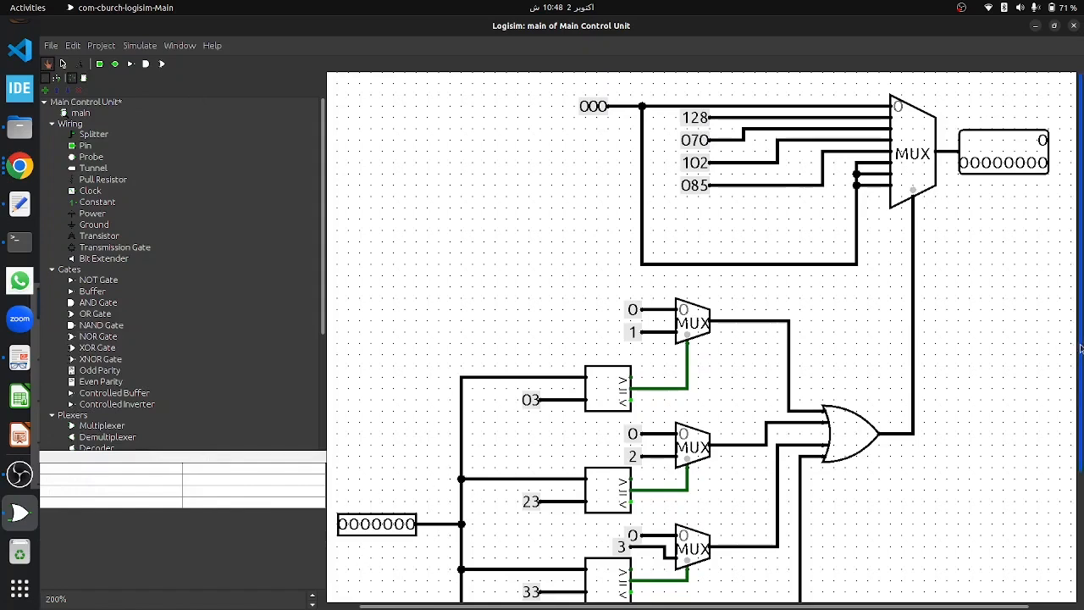
{"action": "scroll", "coordinate": [443, 479], "scroll_direction": "down", "scroll_amount": 5}
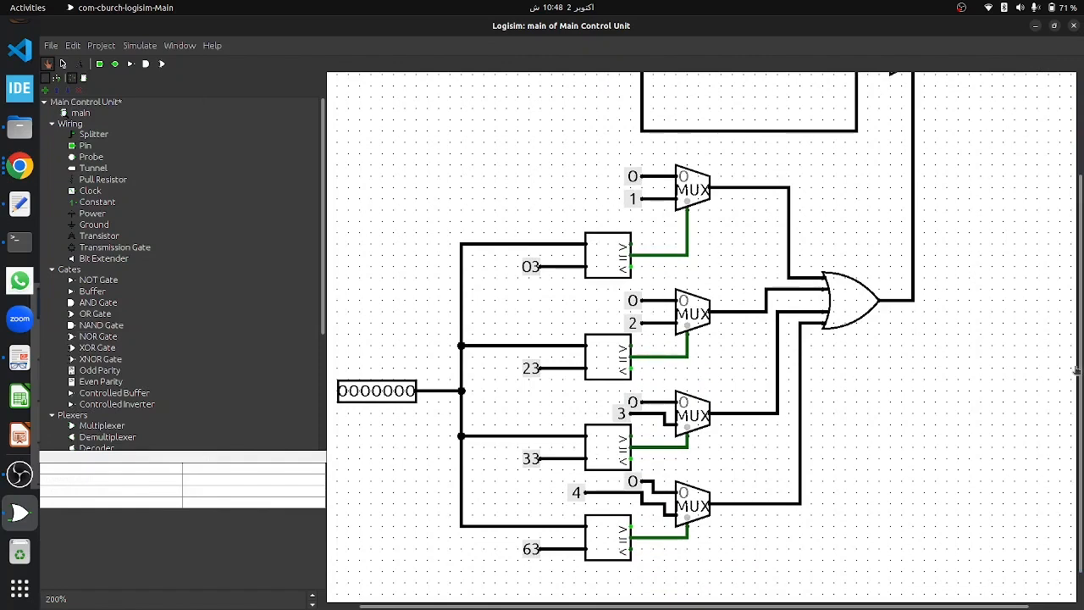
{"action": "left_click_drag", "start_coordinate": [1081, 359], "coordinate": [1082, 279]}
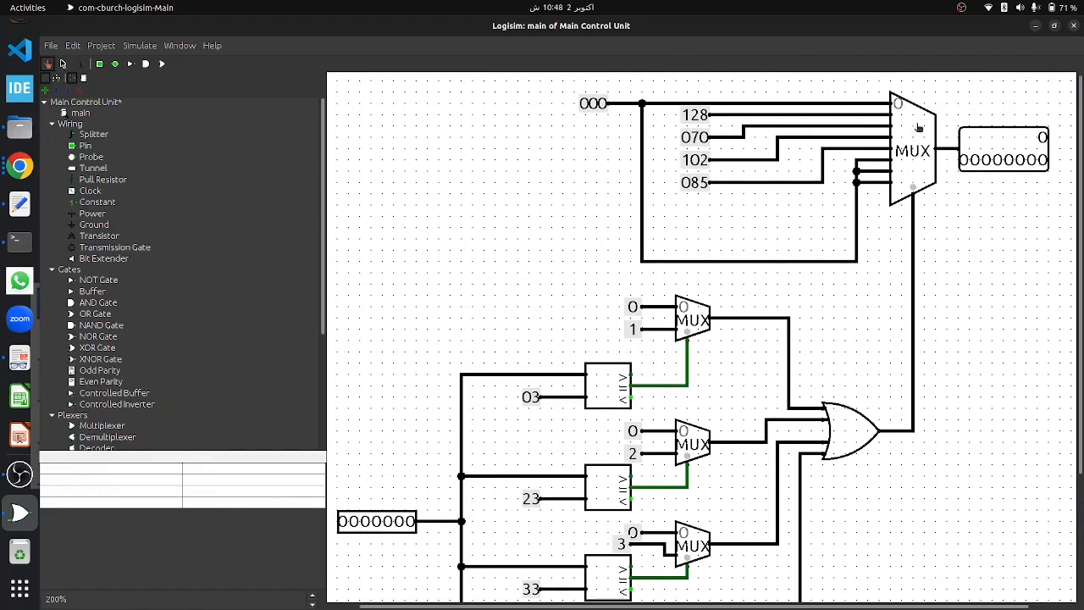
{"action": "scroll", "coordinate": [567, 356], "scroll_direction": "down", "scroll_amount": 2}
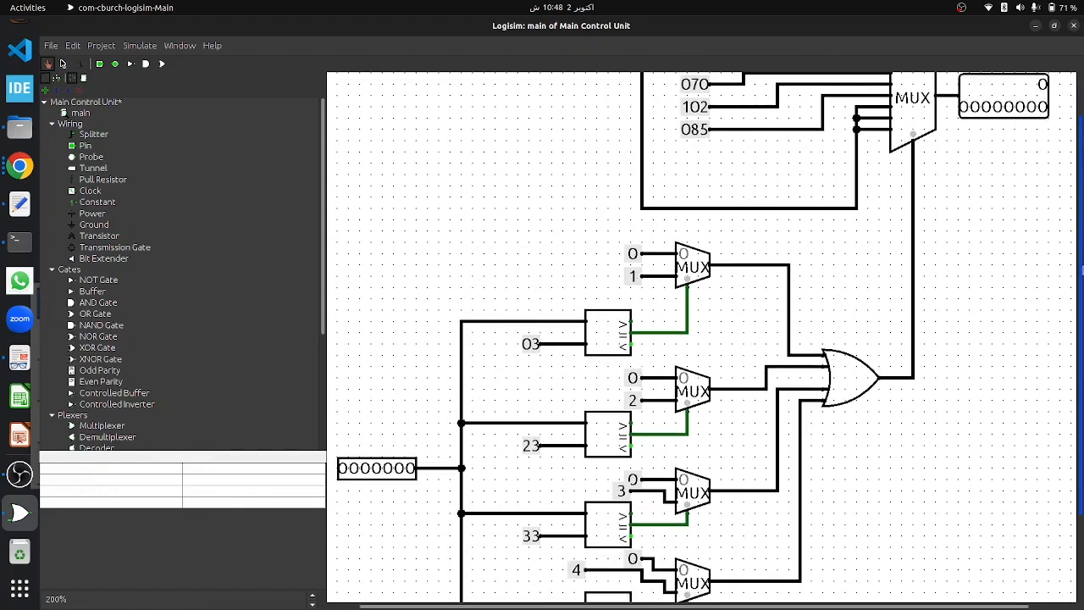
{"action": "left_click", "coordinate": [402, 469]}
{"action": "left_click", "coordinate": [410, 469]}
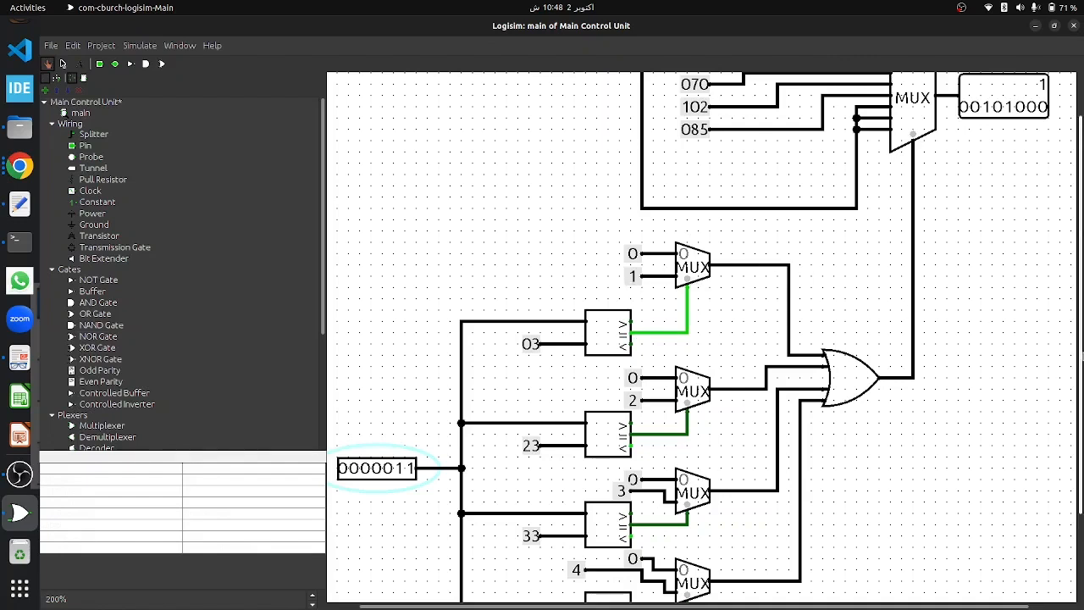
{"action": "scroll", "coordinate": [844, 414], "scroll_direction": "up", "scroll_amount": 2}
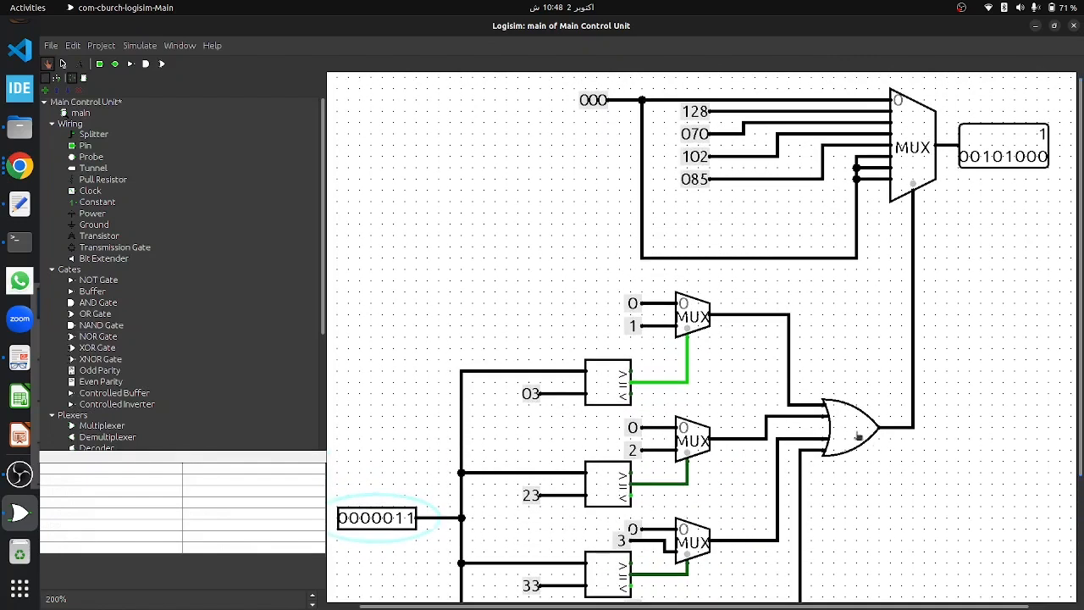
{"action": "scroll", "coordinate": [889, 338], "scroll_direction": "up", "scroll_amount": 1}
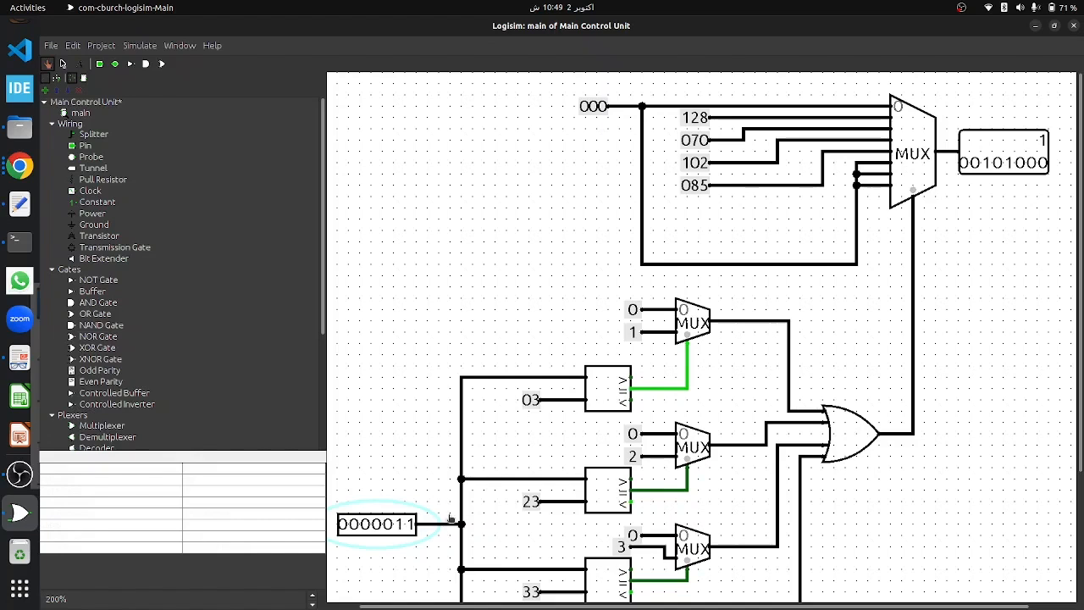
Test the sw and R-type opcodes by setting the opcode input to 0100011 and 0110011, and check the output for each
{"action": "left_click", "coordinate": [357, 525]}
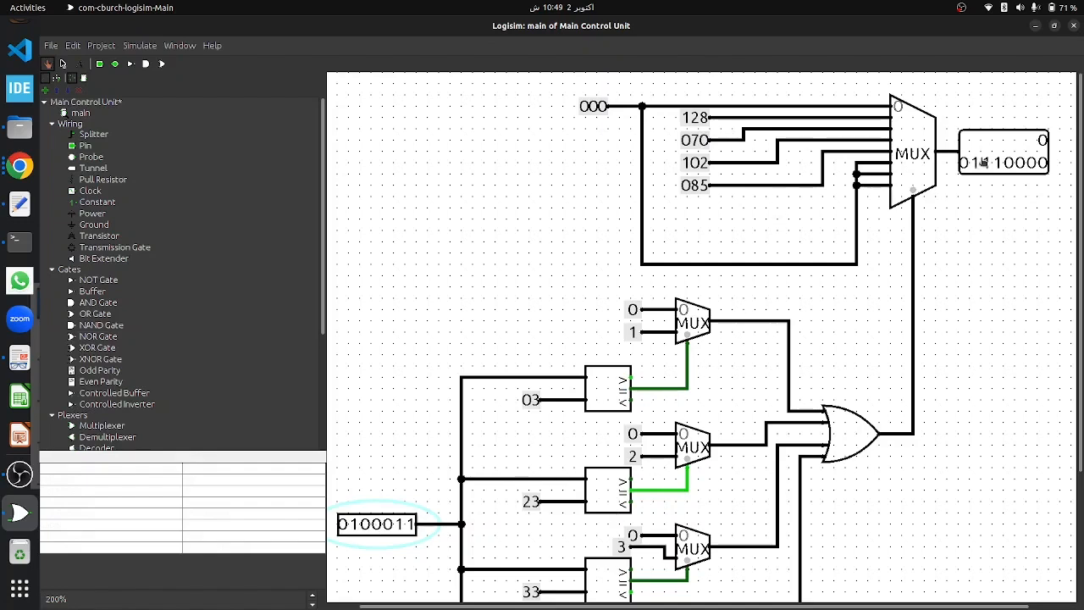
{"action": "scroll", "coordinate": [703, 339], "scroll_direction": "down", "scroll_amount": 2}
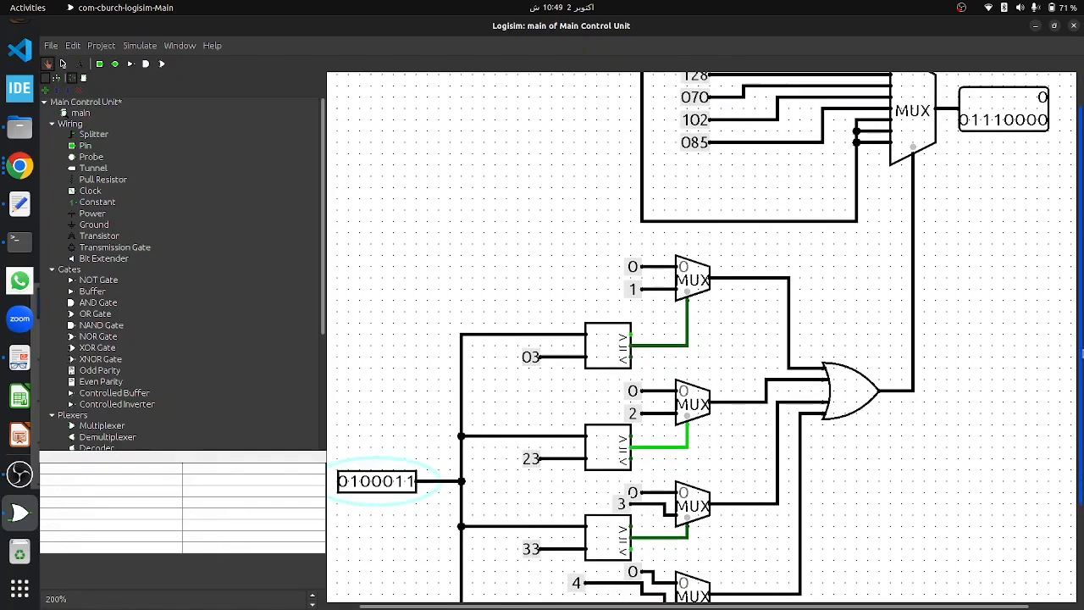
{"action": "left_click", "coordinate": [363, 483]}
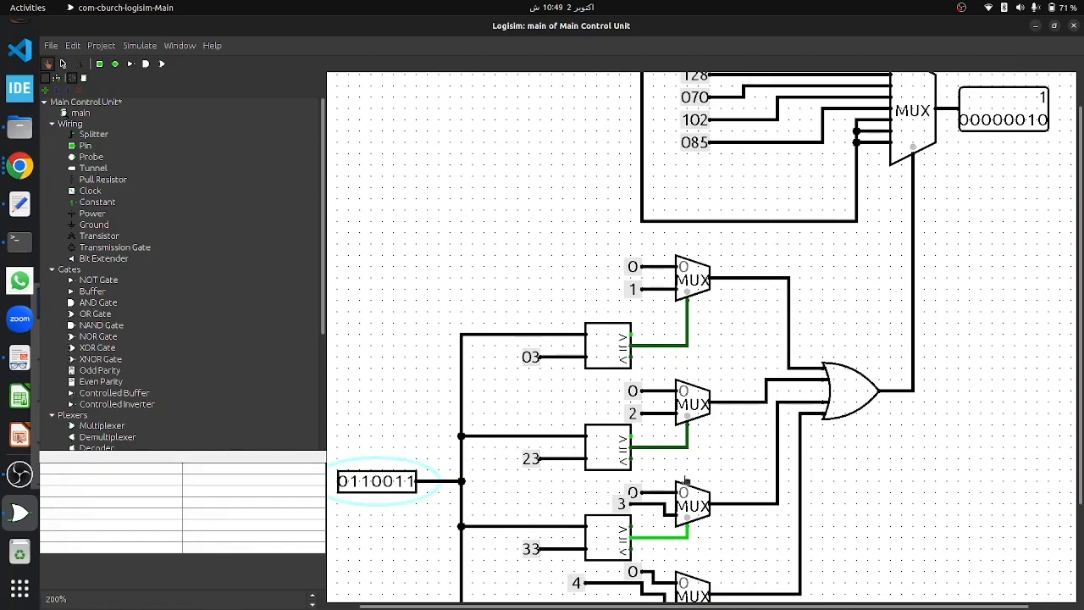
Set the opcode input to 1100011 for beq and check that the 63 comparator drives its multiplexer
{"action": "scroll", "coordinate": [540, 592], "scroll_direction": "down", "scroll_amount": 3}
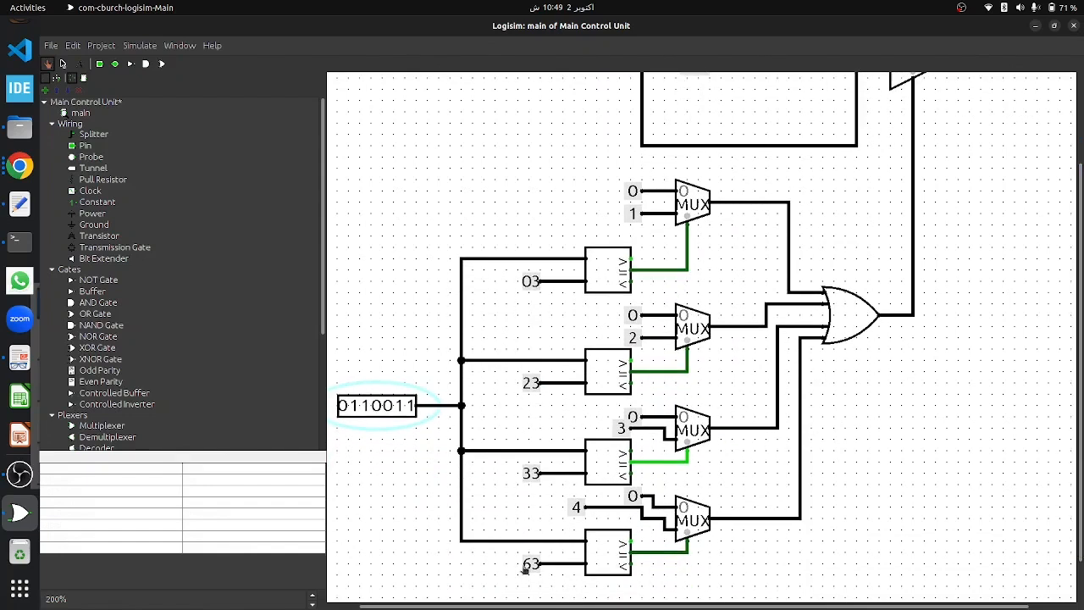
{"action": "left_click", "coordinate": [368, 408]}
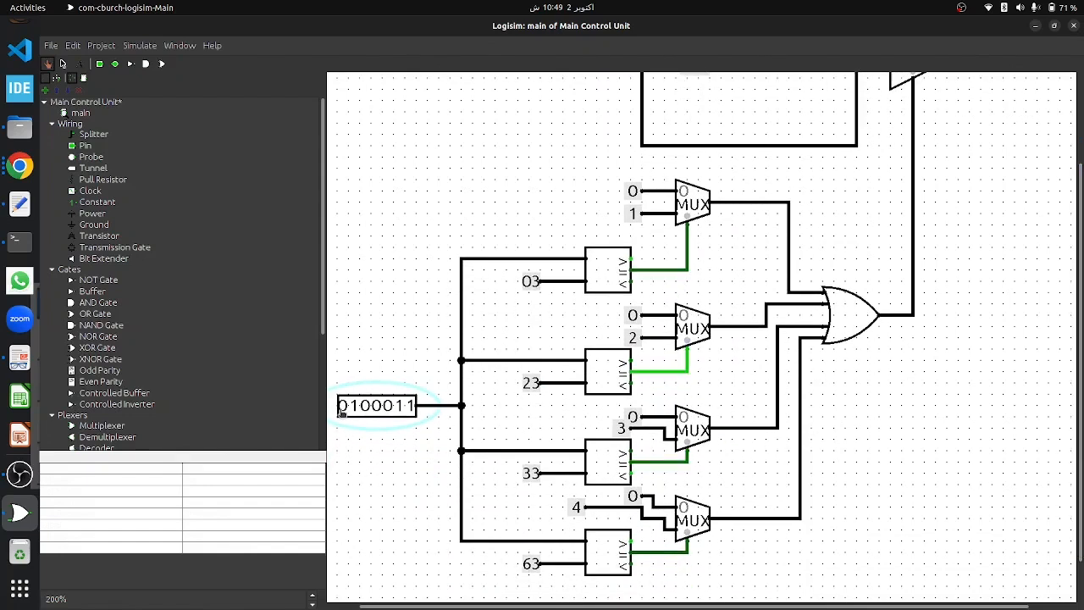
{"action": "left_click", "coordinate": [343, 407]}
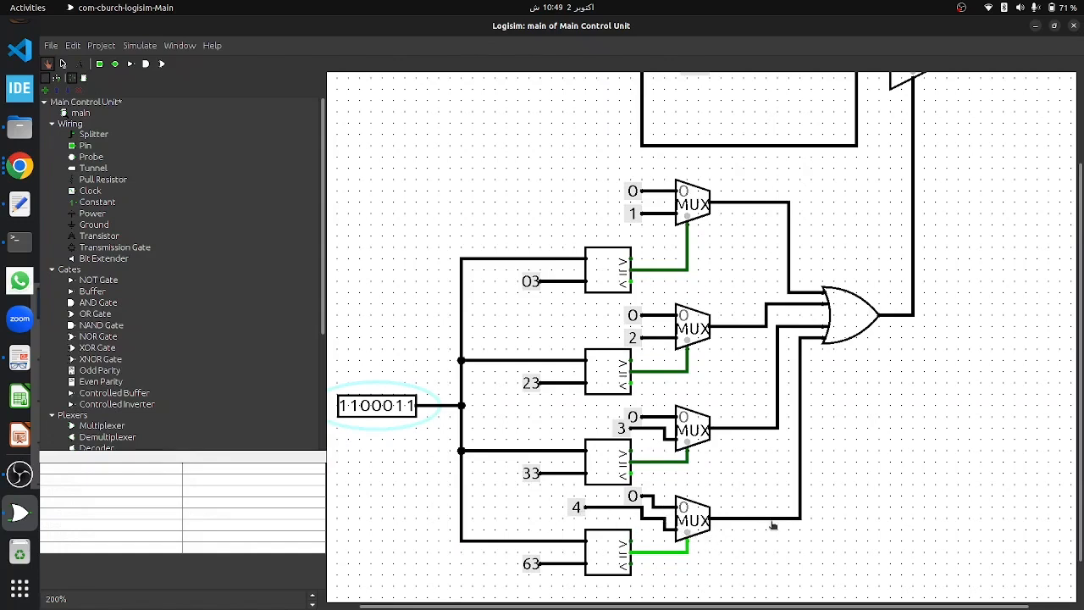
Check the final multiplexer's output for the beq opcode and bring up the ALU Control Unit table in the Chrome slides
{"action": "scroll", "coordinate": [989, 324], "scroll_direction": "up", "scroll_amount": 5}
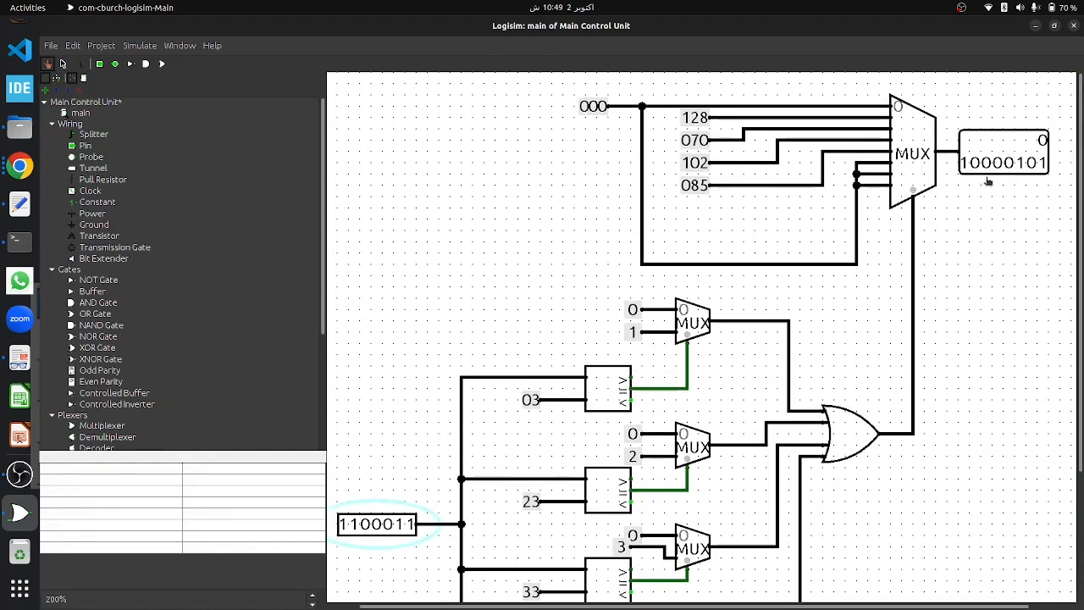
{"action": "scroll", "coordinate": [696, 324], "scroll_direction": "down", "scroll_amount": 2}
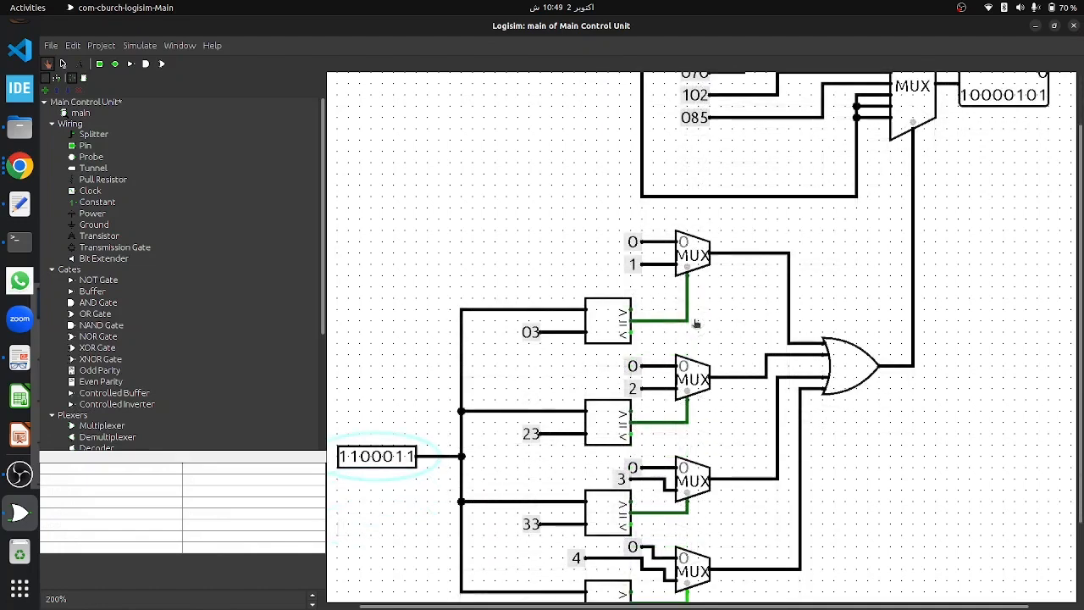
{"action": "scroll", "coordinate": [696, 323], "scroll_direction": "down", "scroll_amount": 3}
{"action": "scroll", "coordinate": [696, 324], "scroll_direction": "up", "scroll_amount": 5}
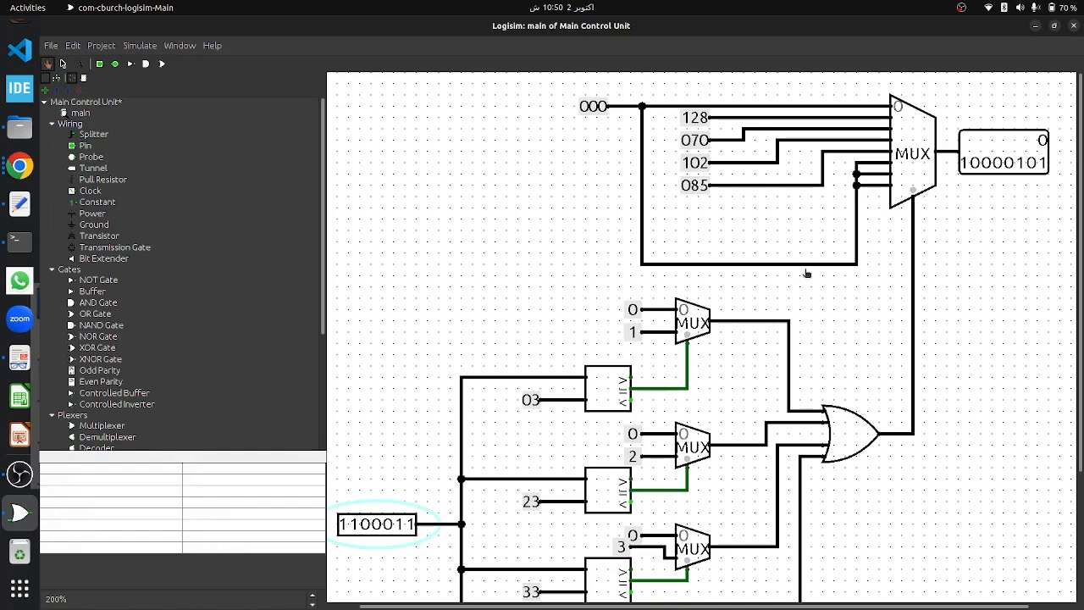
{"action": "key", "text": "alt+Tab"}
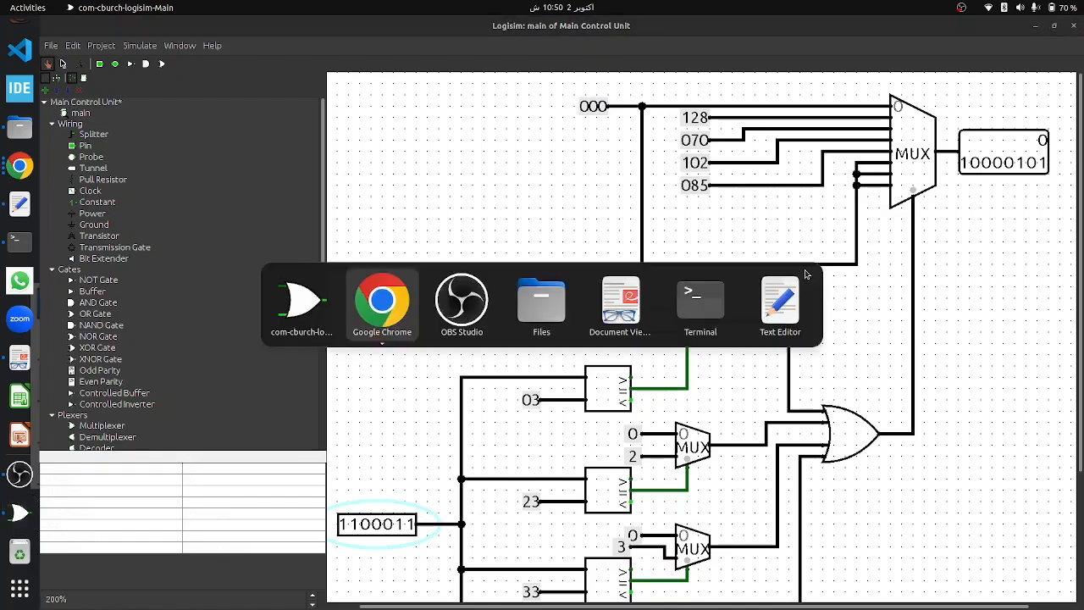
{"action": "key", "text": "Right"}
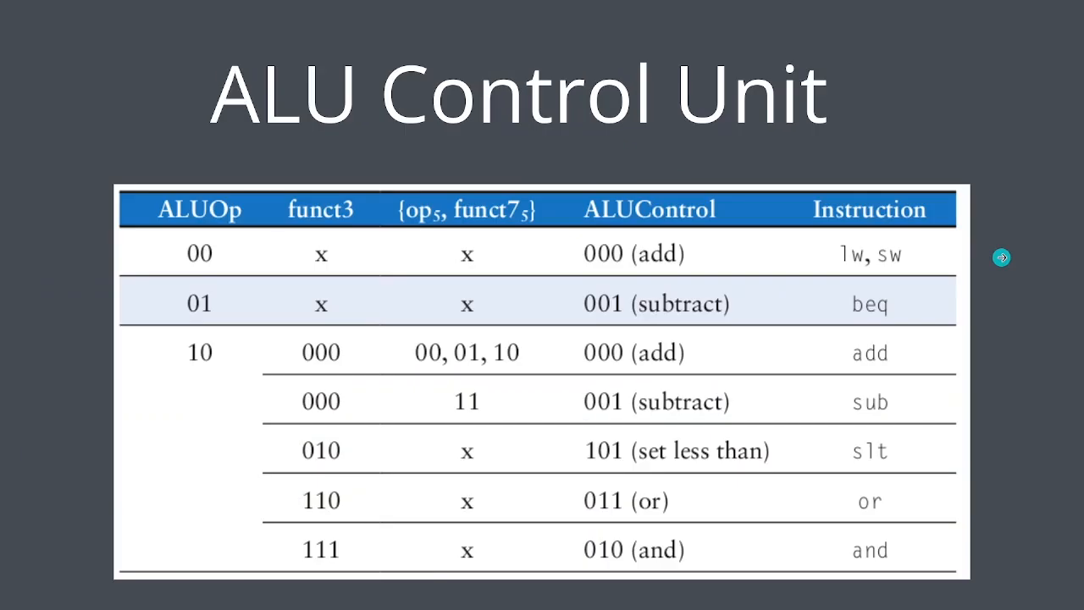
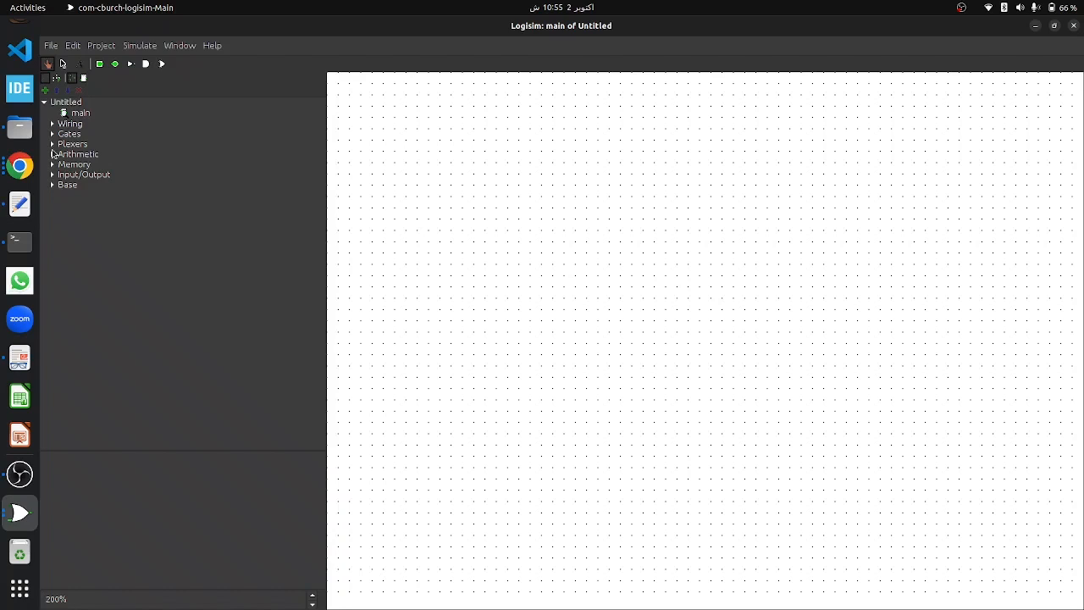
Place a constant and a comparator on the empty canvas and wire the constant to the comparator's upper input
{"action": "left_click", "coordinate": [53, 154]}
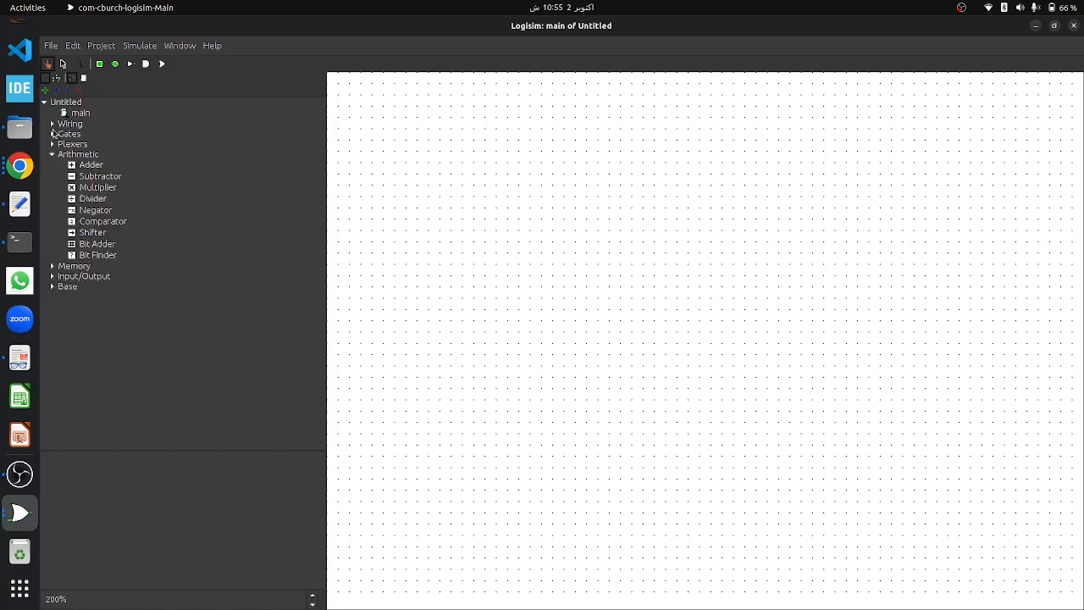
{"action": "left_click", "coordinate": [53, 134]}
{"action": "left_click", "coordinate": [52, 123]}
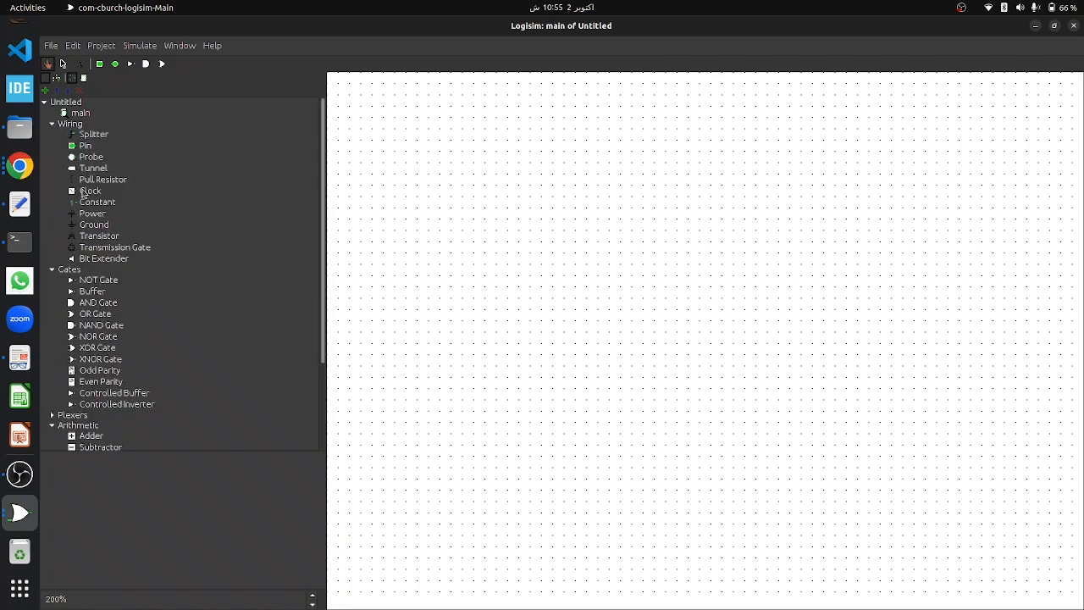
{"action": "left_click", "coordinate": [95, 202]}
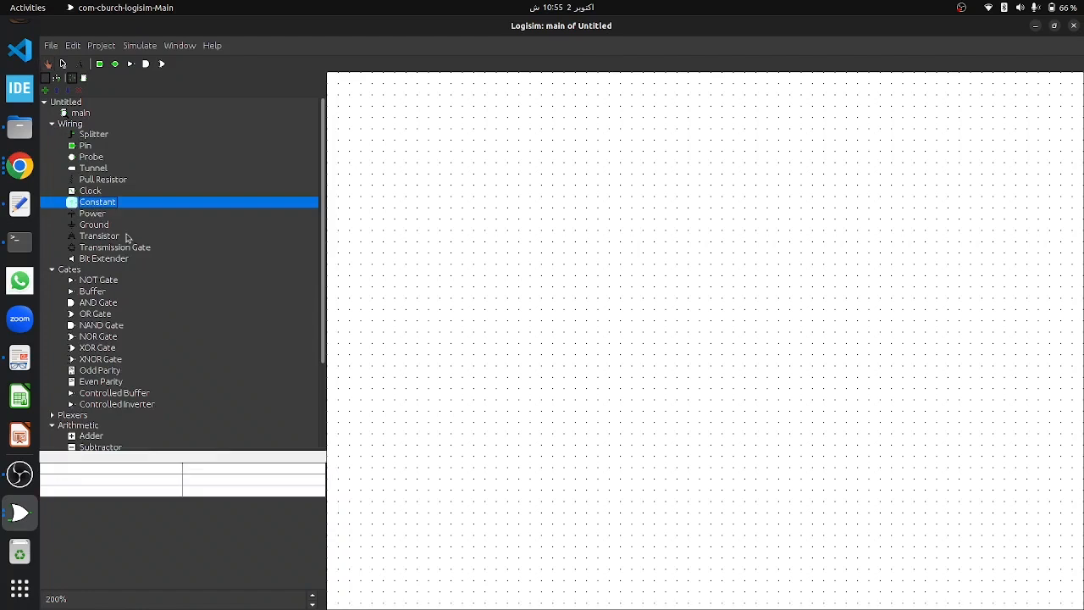
{"action": "left_click", "coordinate": [451, 434]}
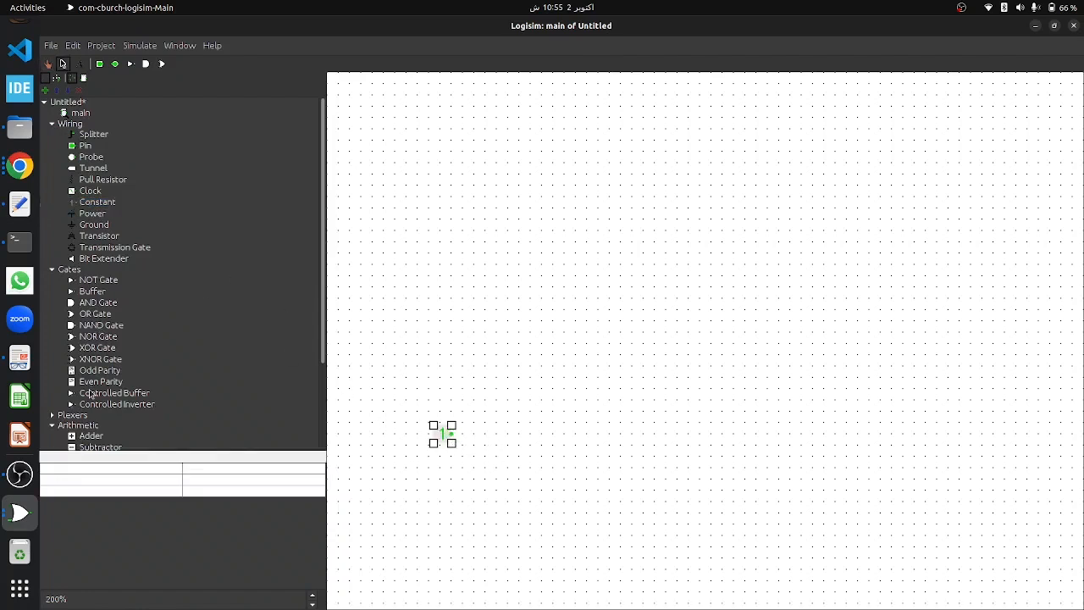
{"action": "scroll", "coordinate": [93, 360], "scroll_direction": "down", "scroll_amount": 2}
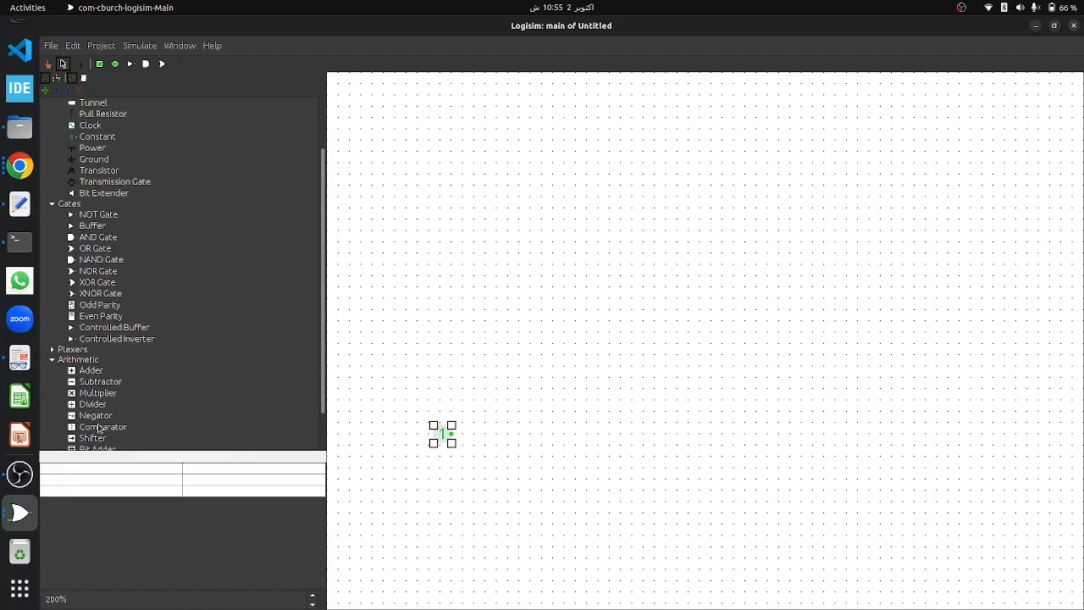
{"action": "left_click", "coordinate": [99, 427]}
{"action": "left_click", "coordinate": [610, 388]}
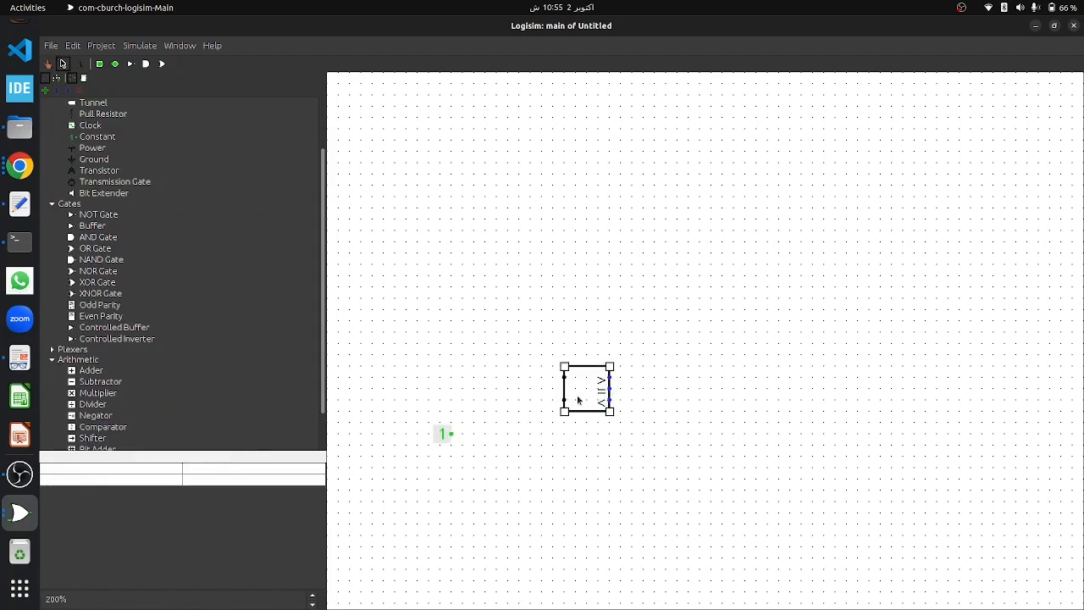
{"action": "mouse_move", "coordinate": [454, 438]}
{"action": "left_mouse_down"}
{"action": "mouse_move", "coordinate": [476, 406]}
{"action": "mouse_move", "coordinate": [474, 375]}
{"action": "mouse_move", "coordinate": [563, 377]}
{"action": "left_mouse_up"}
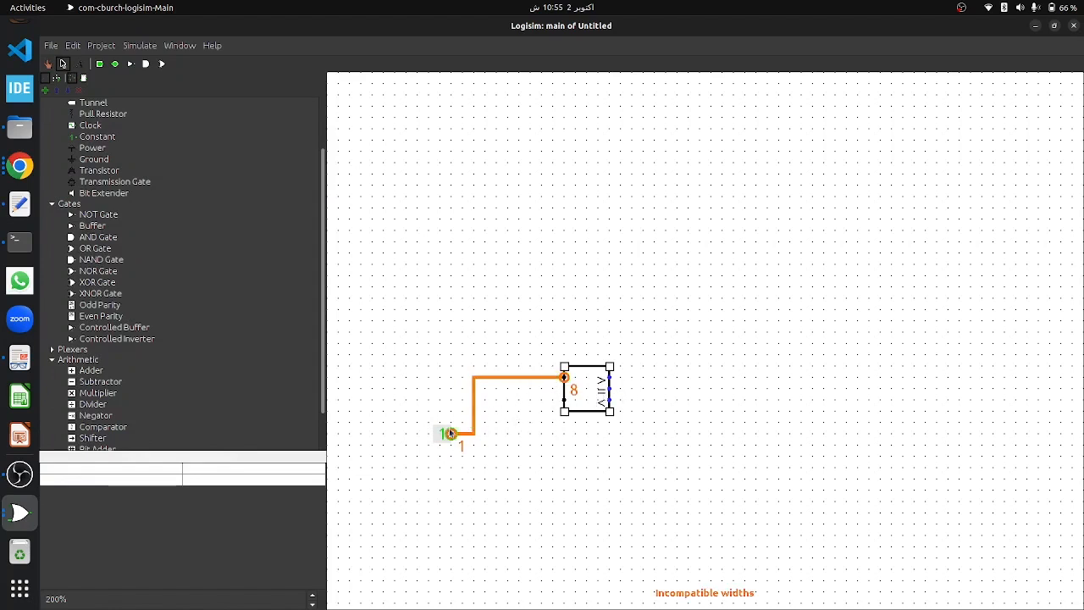
Replace the constant with an input pin and connect it to the wire leading to the comparator's upper input
{"action": "left_click", "coordinate": [442, 435]}
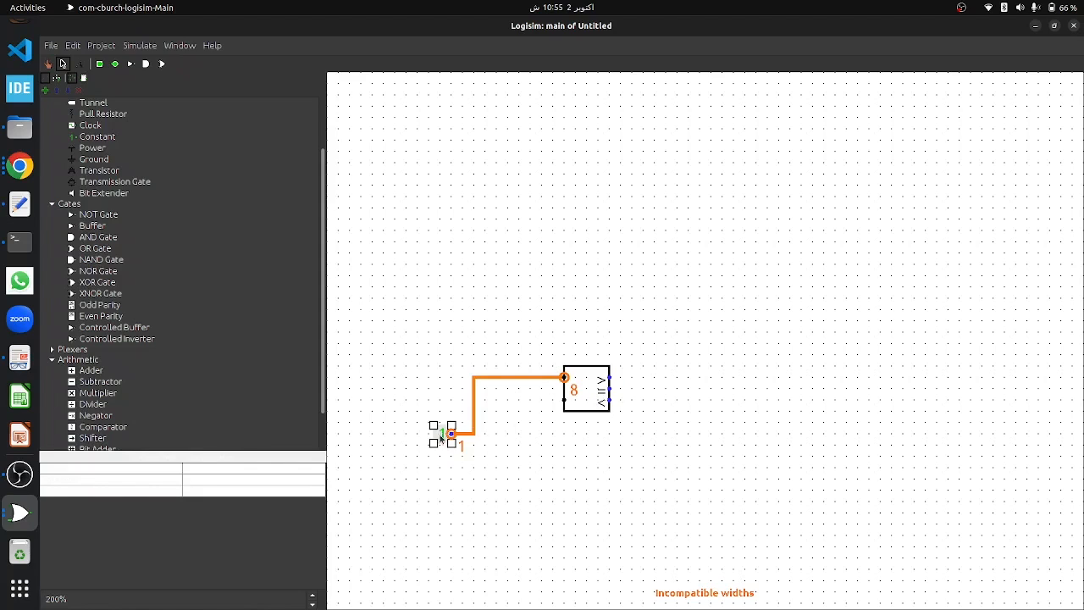
{"action": "key", "text": "Delete"}
{"action": "left_click", "coordinate": [99, 63]}
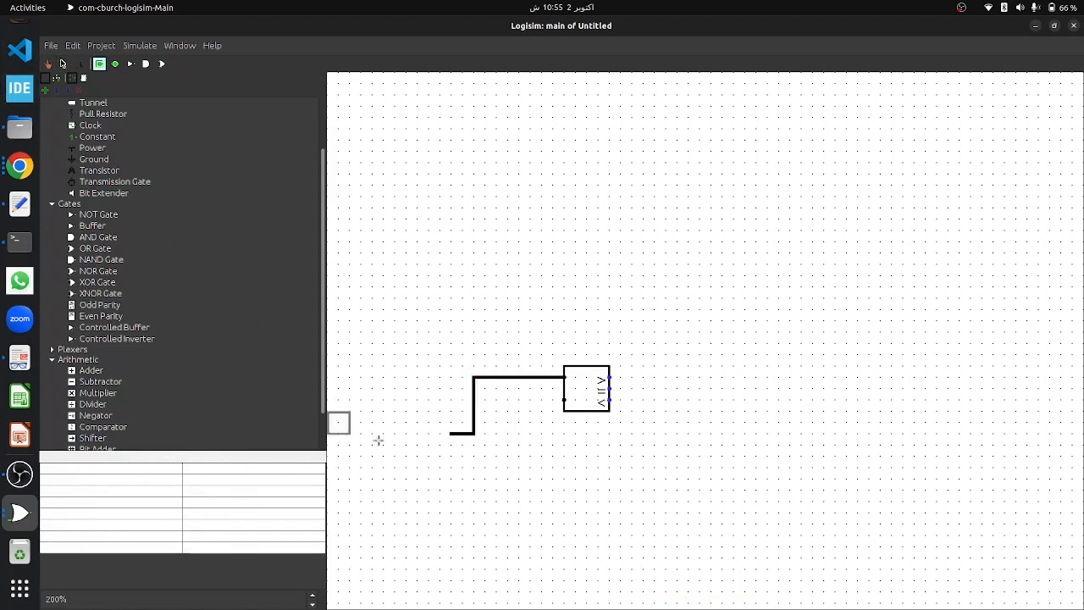
{"action": "left_click", "coordinate": [431, 444]}
{"action": "left_click_drag", "start_coordinate": [432, 445], "coordinate": [450, 433]}
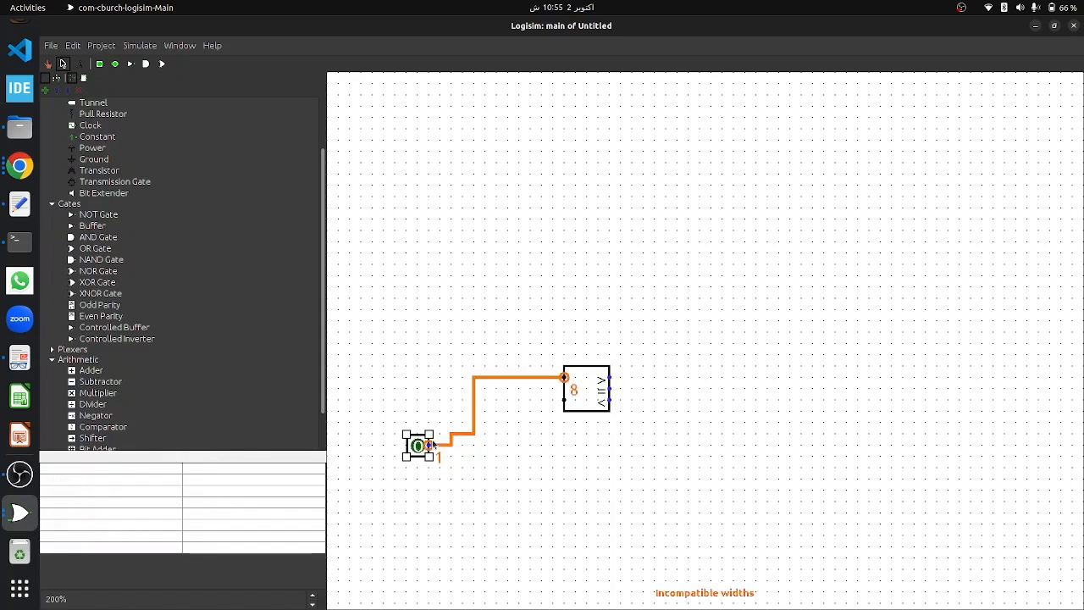
Set the data bits of both the input pin and the comparator to 2
{"action": "left_click", "coordinate": [227, 479]}
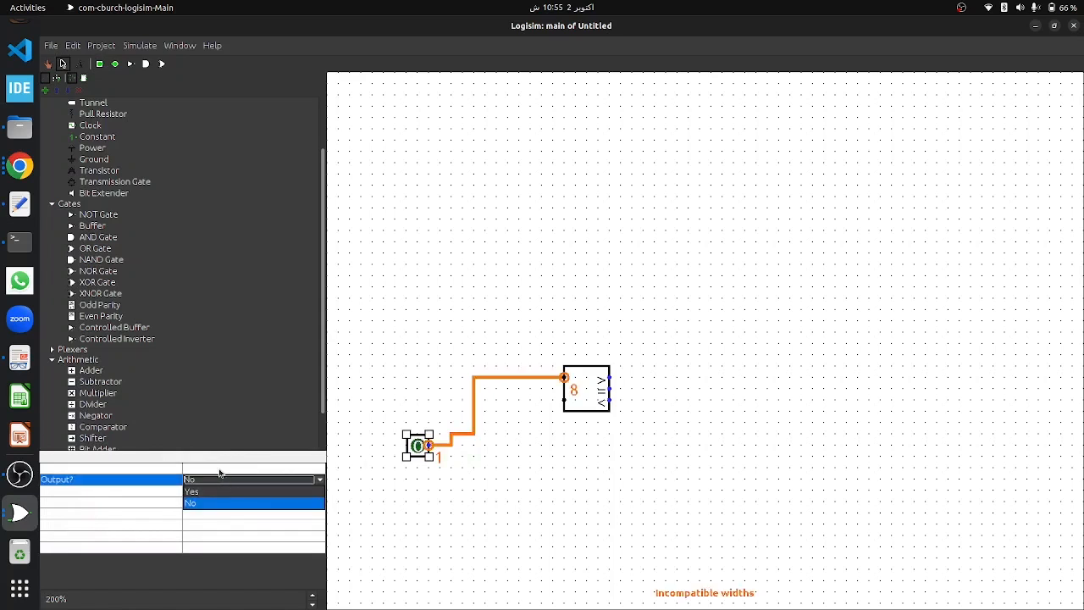
{"action": "left_click", "coordinate": [219, 473]}
{"action": "left_click", "coordinate": [206, 494]}
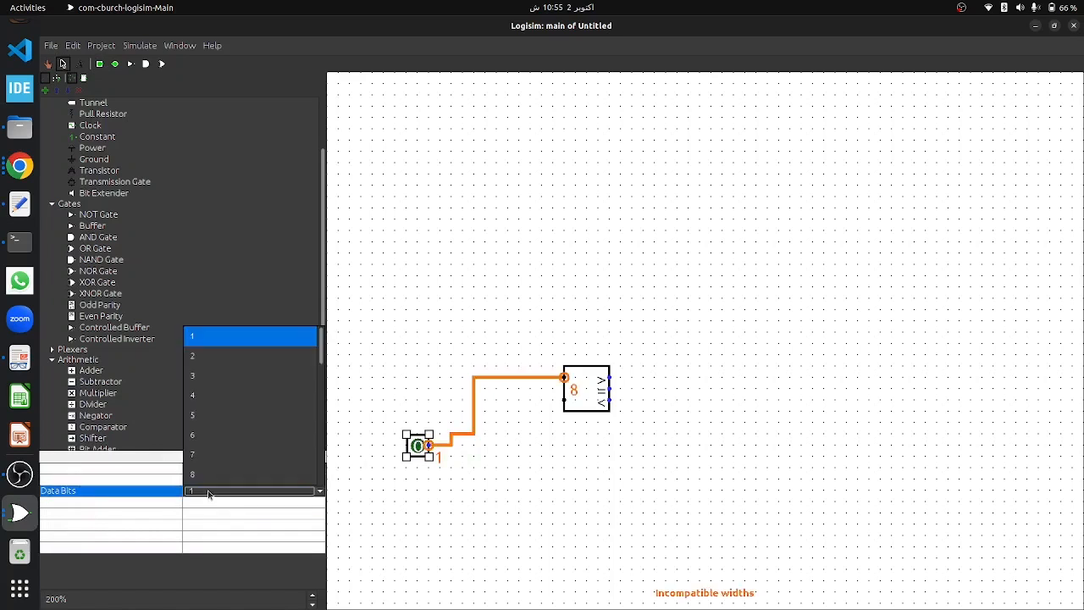
{"action": "left_click", "coordinate": [202, 353]}
{"action": "left_click", "coordinate": [574, 405]}
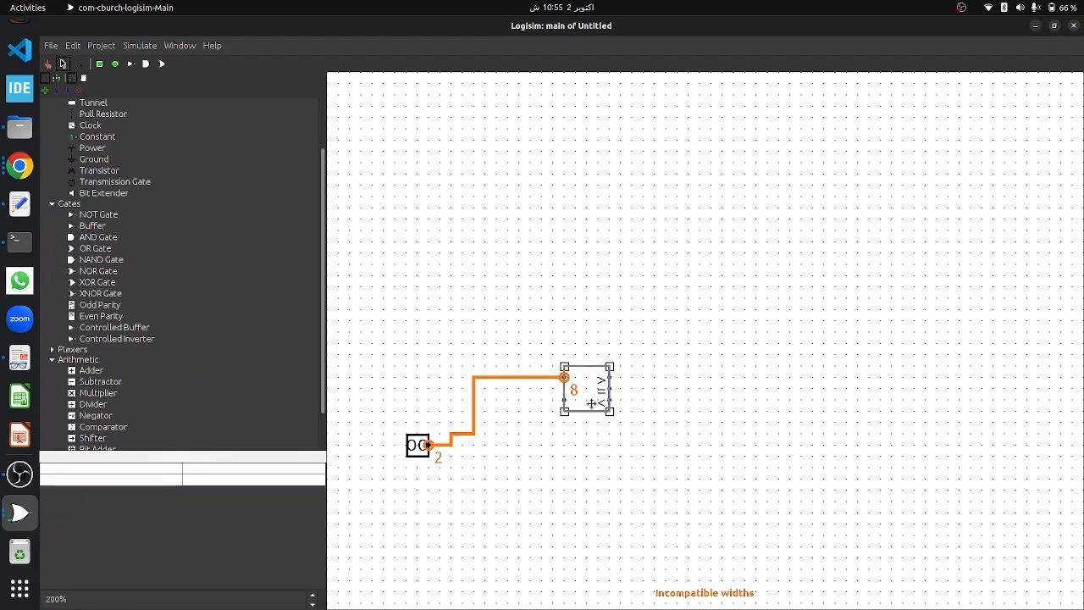
{"action": "left_click", "coordinate": [212, 477]}
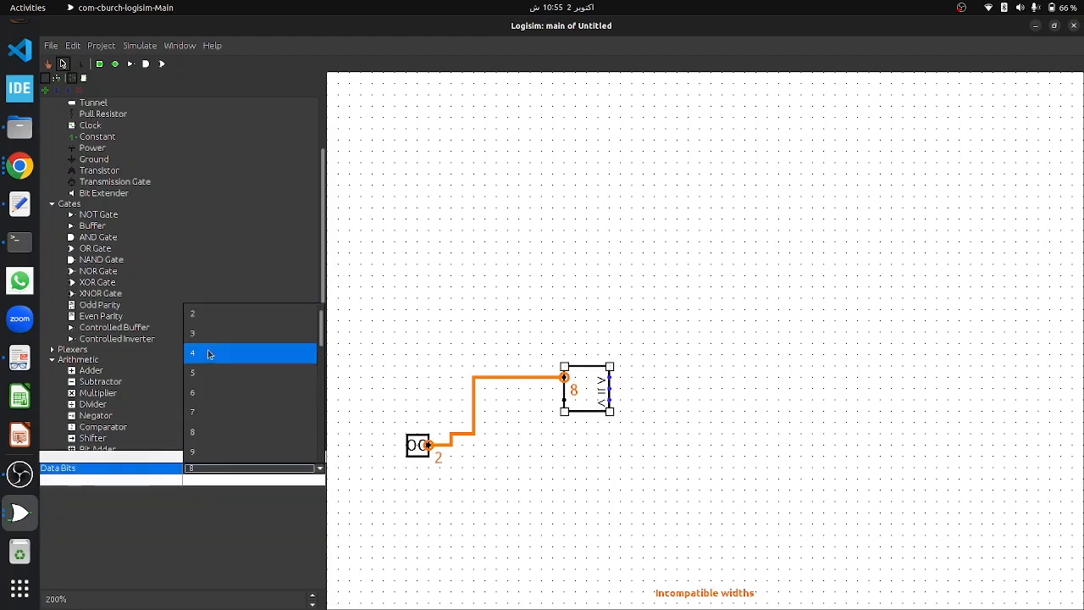
{"action": "left_click", "coordinate": [215, 318]}
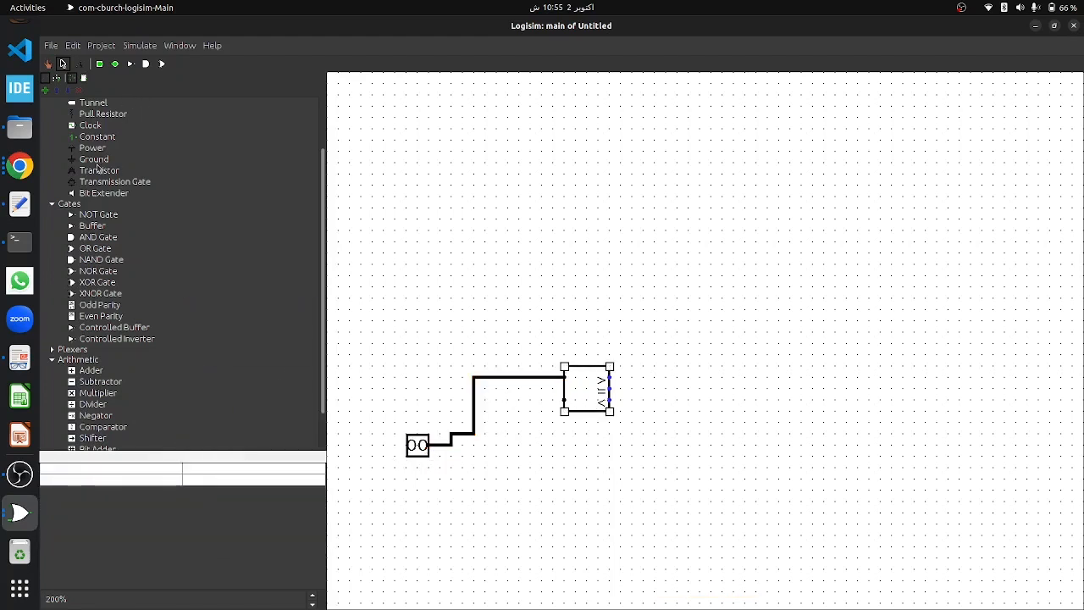
Wire a constant of value 0 to the comparator's lower input and move the input pin level with the upper input
{"action": "left_click", "coordinate": [98, 137]}
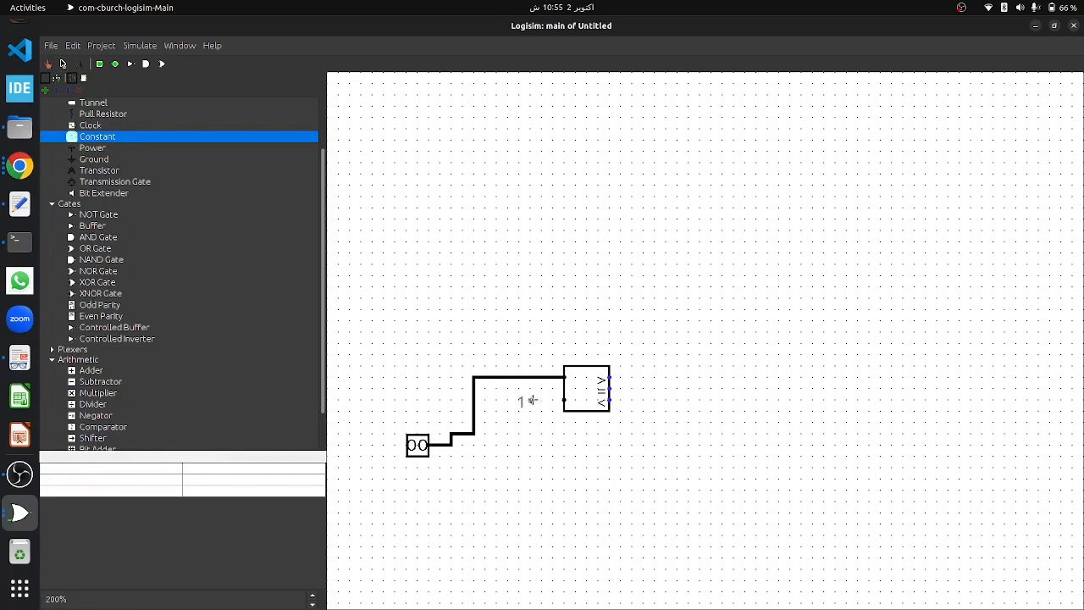
{"action": "left_click", "coordinate": [534, 402]}
{"action": "left_click_drag", "start_coordinate": [532, 400], "coordinate": [564, 400]}
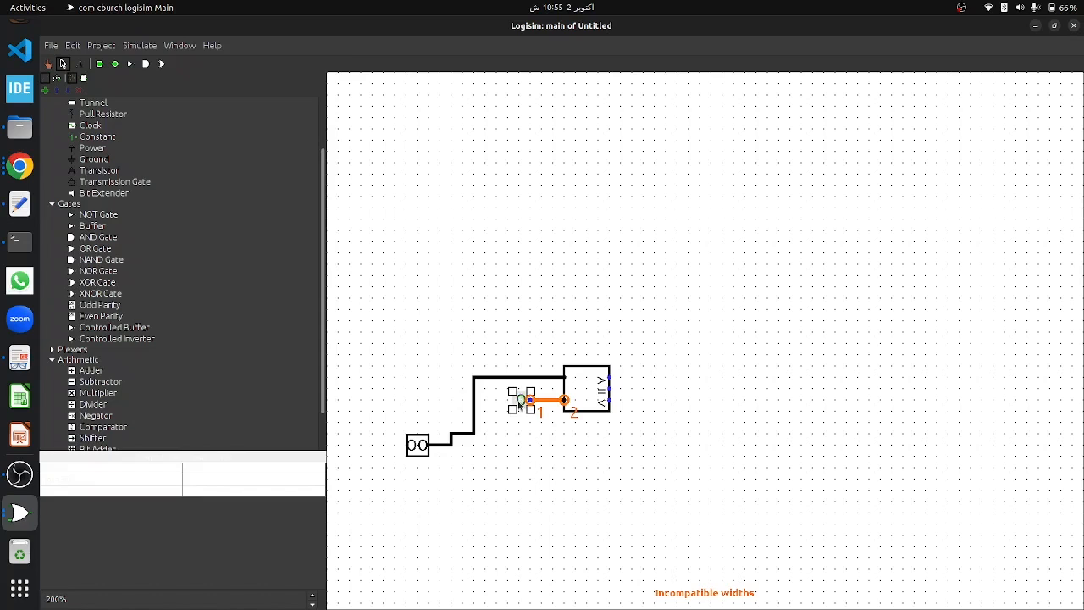
{"action": "left_click", "coordinate": [537, 489]}
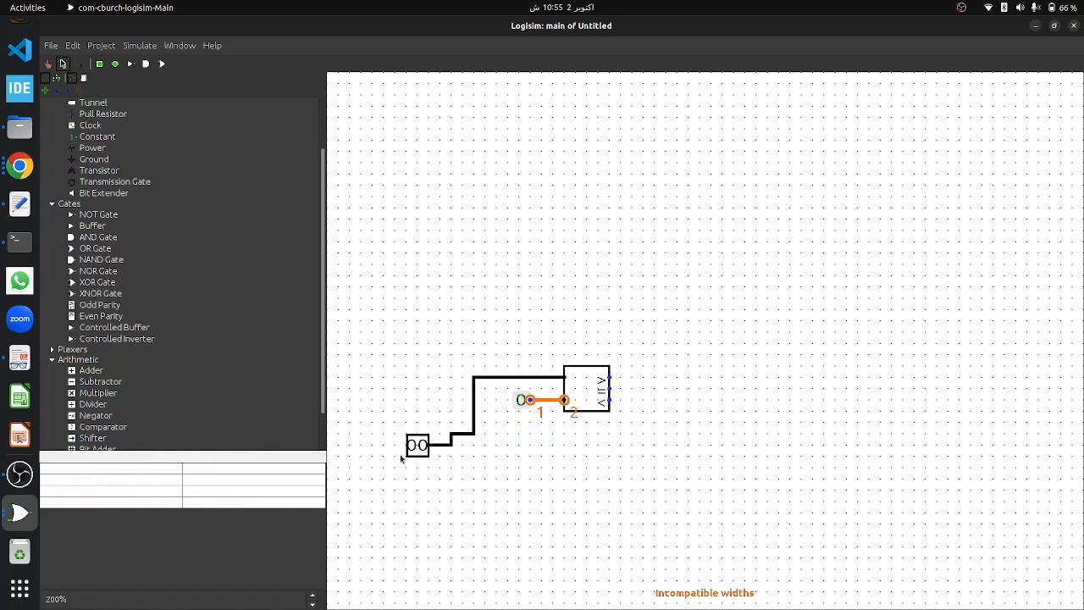
{"action": "left_click_drag", "start_coordinate": [409, 455], "coordinate": [409, 388]}
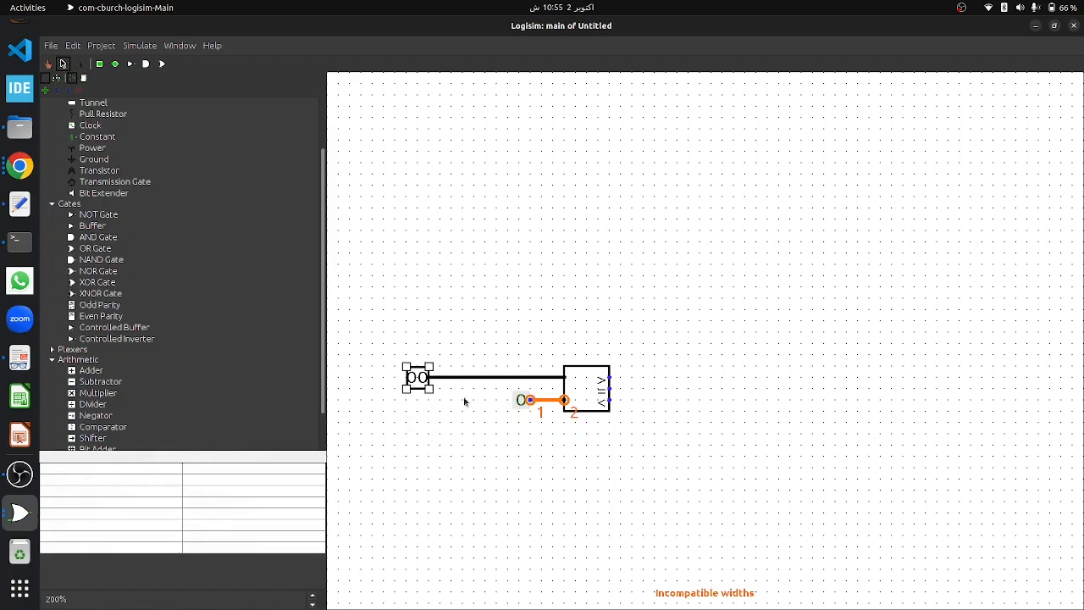
{"action": "left_click", "coordinate": [526, 423]}
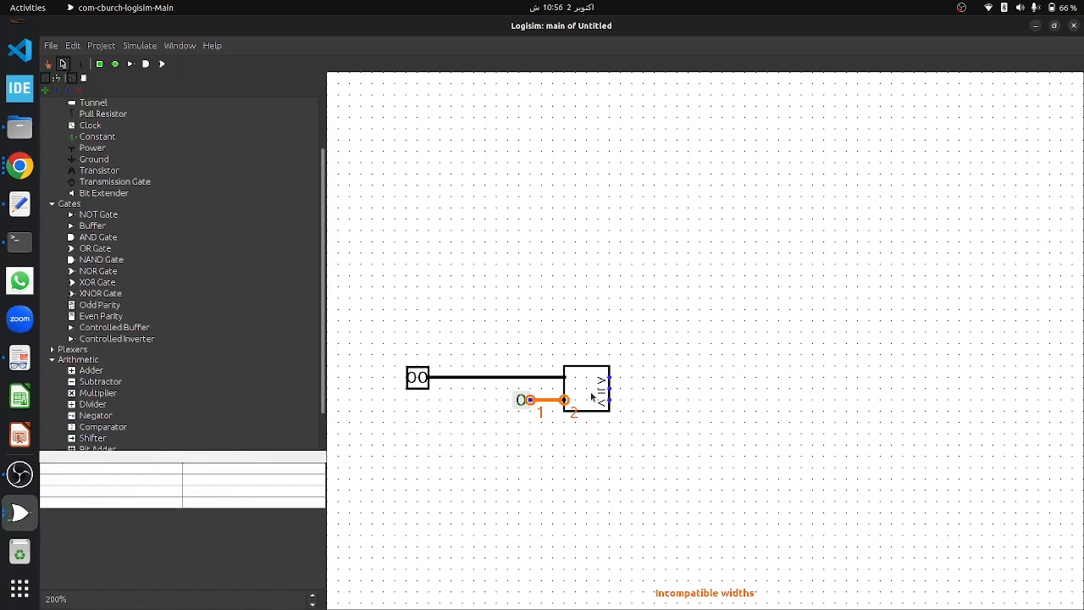
Set the data bits of the constant 0 to 2
{"action": "left_click", "coordinate": [521, 401]}
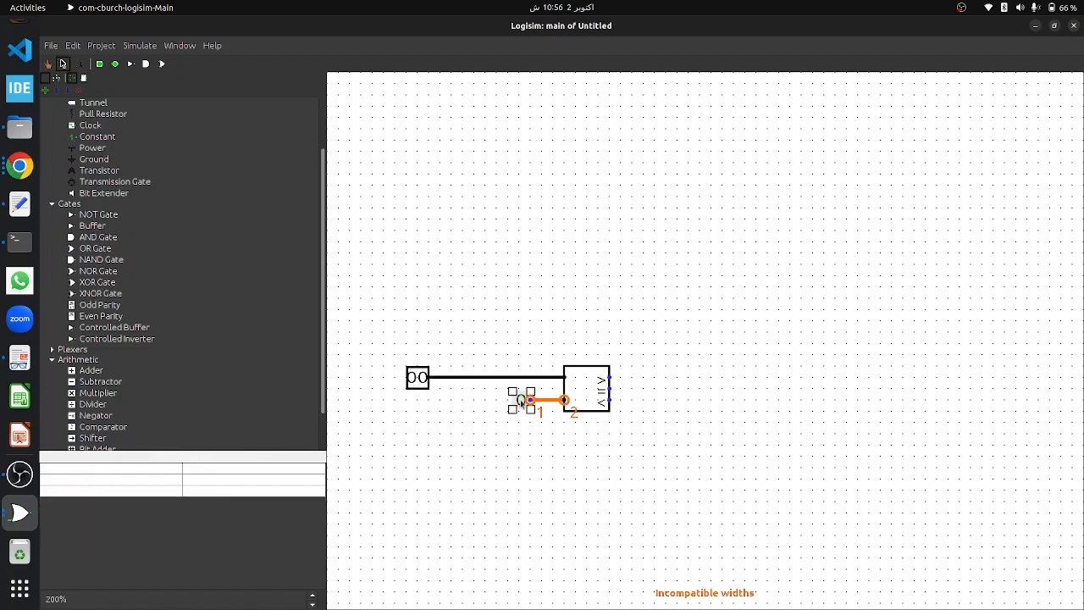
{"action": "left_click", "coordinate": [224, 471]}
{"action": "left_click", "coordinate": [152, 488]}
{"action": "left_click", "coordinate": [190, 482]}
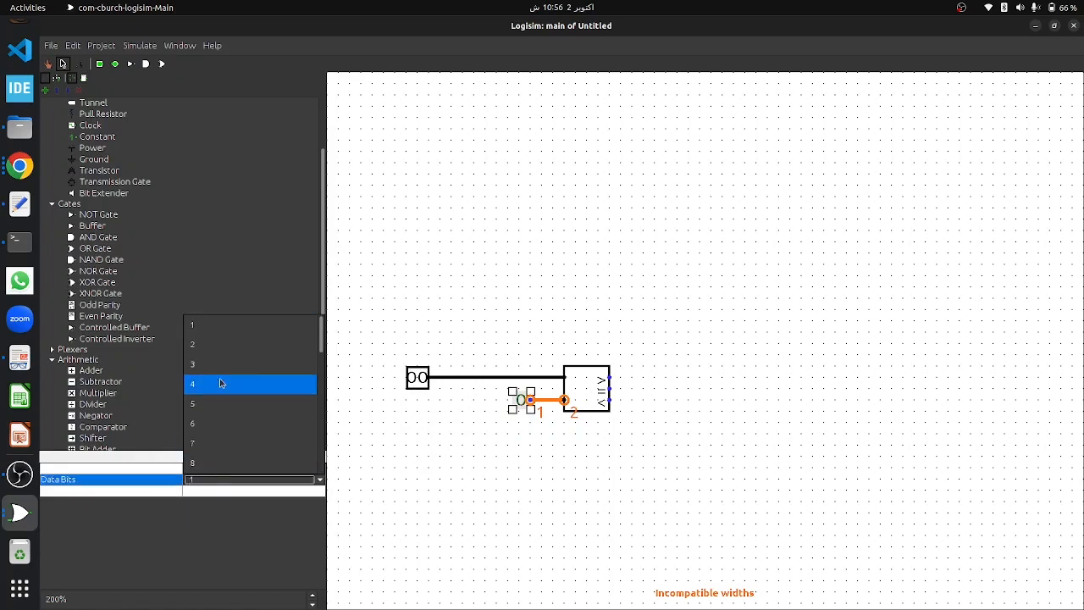
{"action": "left_click", "coordinate": [223, 352]}
{"action": "left_click", "coordinate": [449, 437]}
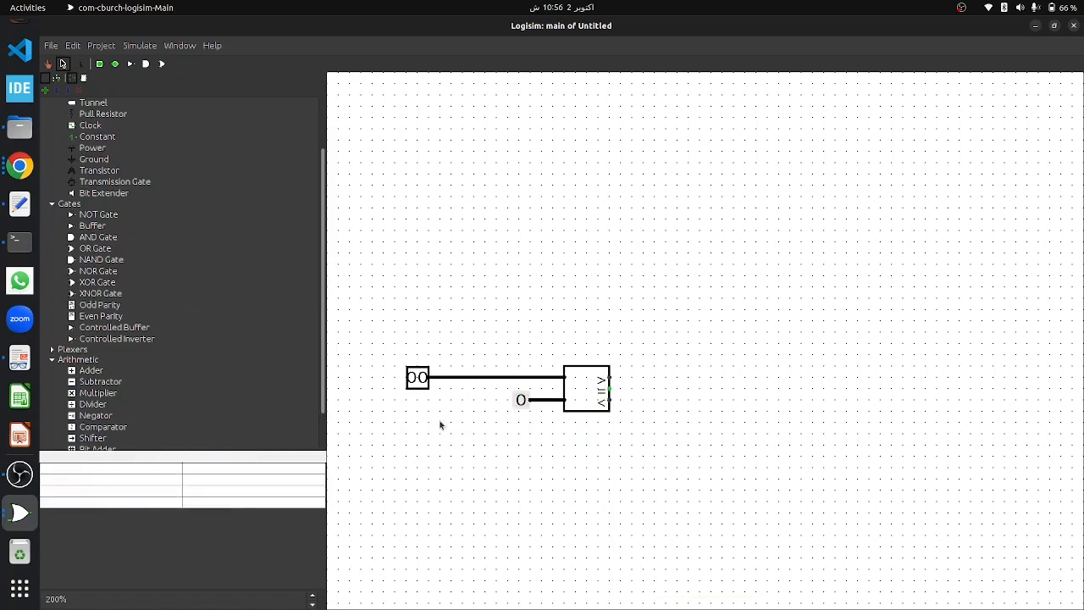
Add a duplicate comparator below the first, feeding it from the input pin's wire and a duplicated constant set to 1
{"action": "left_click", "coordinate": [590, 407]}
{"action": "left_click_drag", "start_coordinate": [590, 407], "coordinate": [580, 513]}
{"action": "mouse_move", "coordinate": [449, 378]}
{"action": "left_mouse_down"}
{"action": "mouse_move", "coordinate": [499, 505]}
{"action": "mouse_move", "coordinate": [580, 520]}
{"action": "mouse_move", "coordinate": [565, 501]}
{"action": "left_mouse_up"}
{"action": "left_click_drag", "start_coordinate": [497, 391], "coordinate": [560, 526]}
{"action": "key", "text": "ctrl+d"}
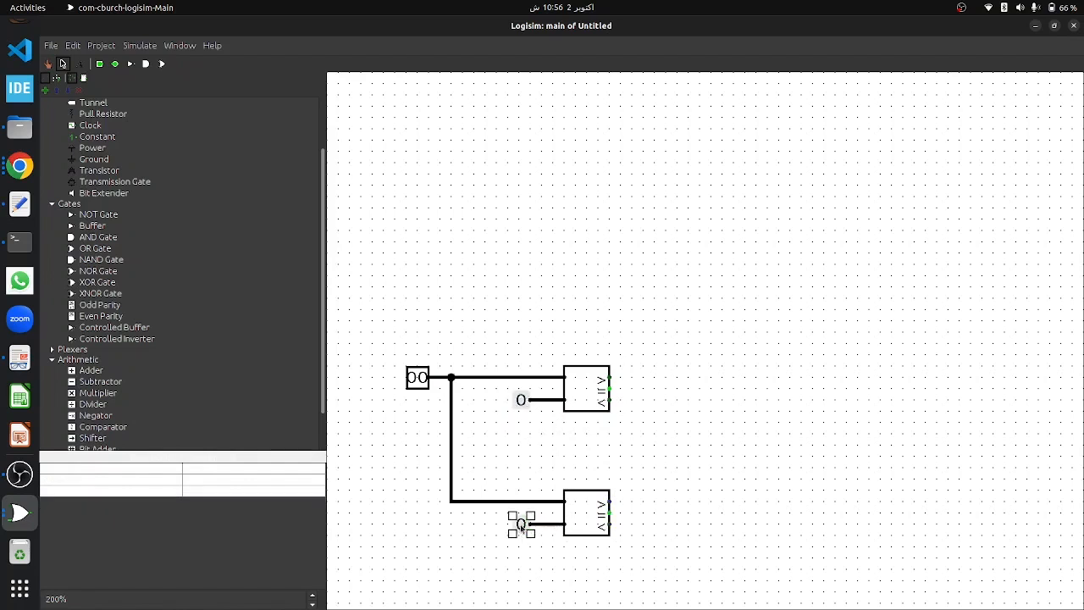
{"action": "key", "text": "1"}
{"action": "left_click", "coordinate": [659, 533]}
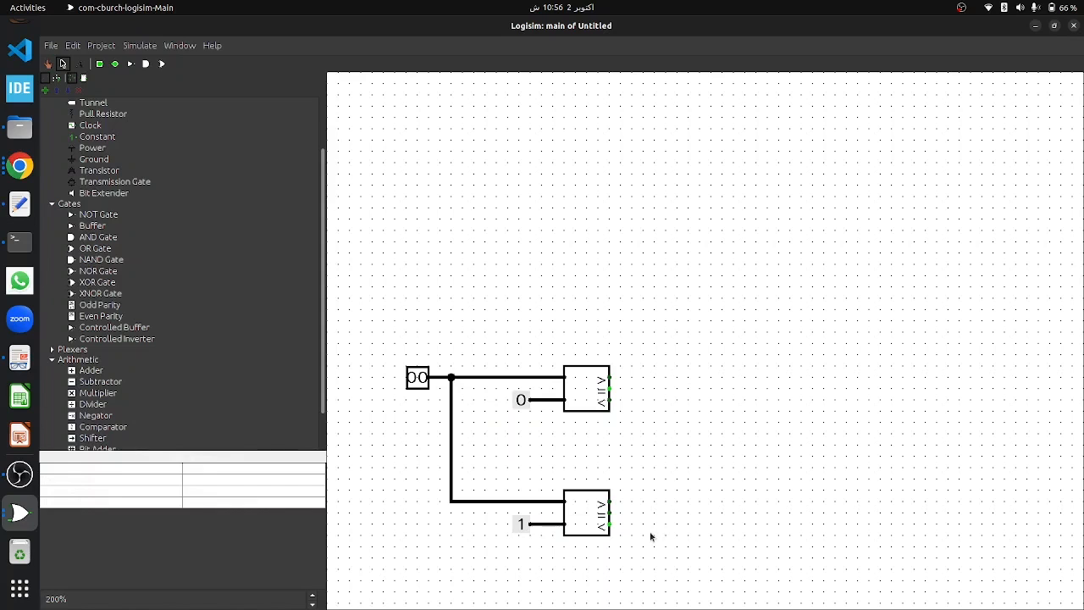
Check the ALUOp values in the slide's ALU Control Unit table and place a duplicate of the second comparator below it
{"action": "key", "text": "alt+Tab"}
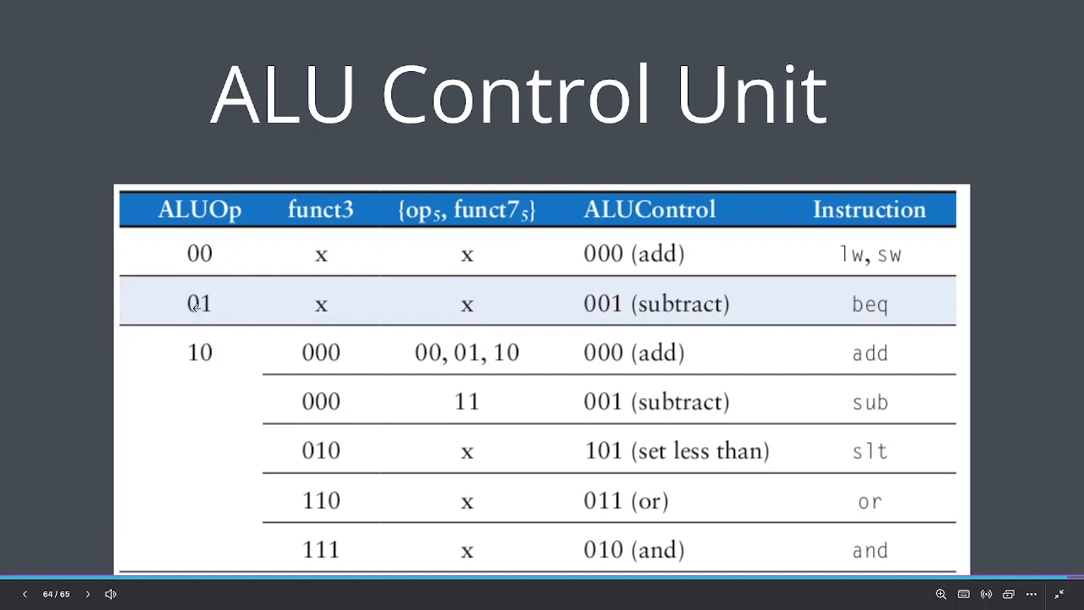
{"action": "key", "text": "alt+Tab"}
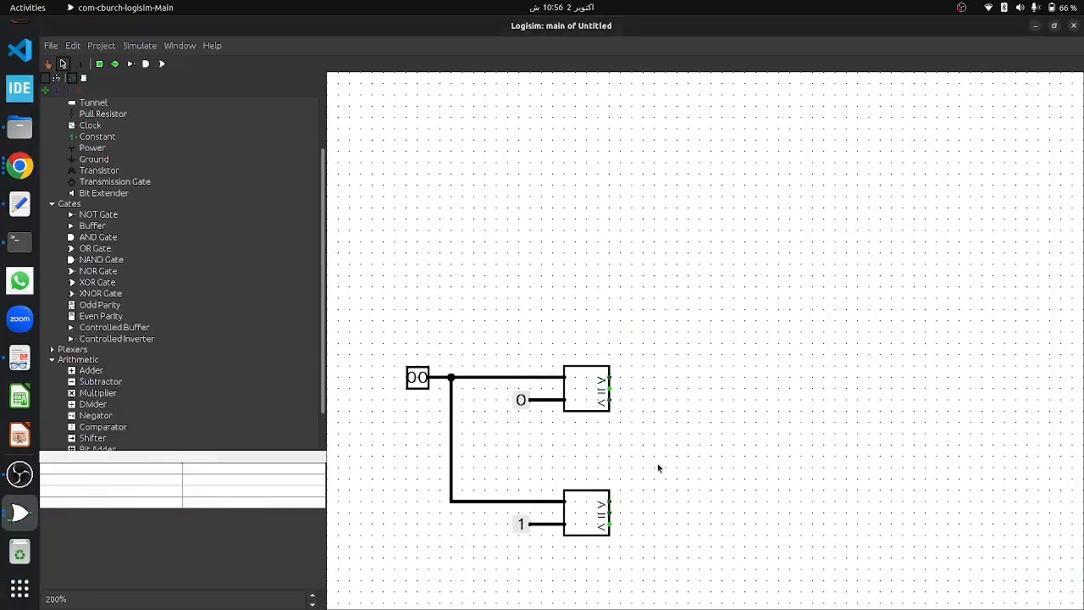
{"action": "left_click", "coordinate": [588, 514]}
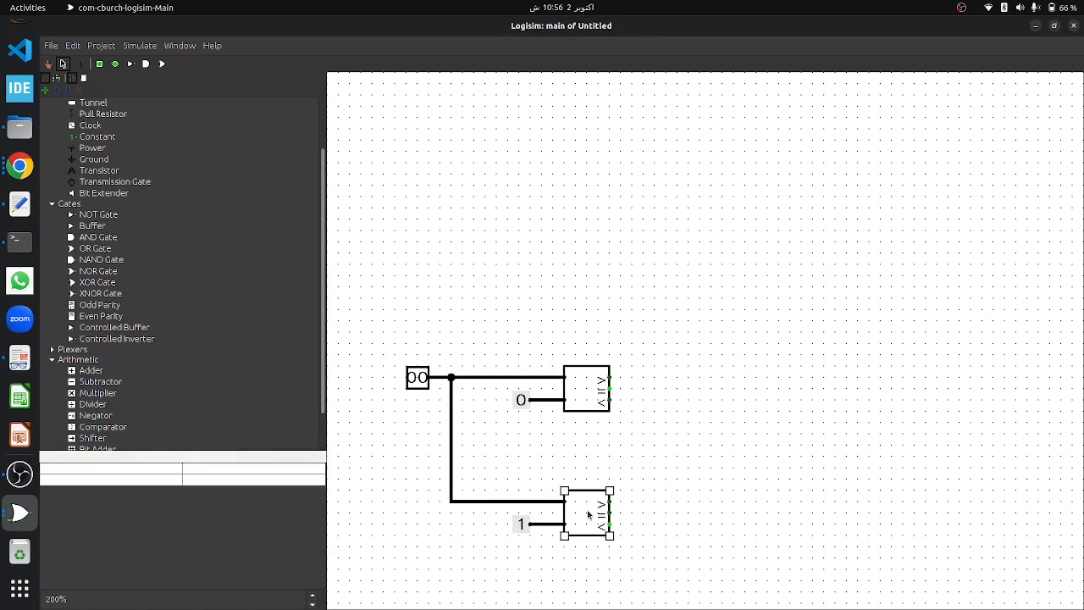
{"action": "key", "text": "ctrl+d"}
{"action": "left_click_drag", "start_coordinate": [585, 517], "coordinate": [571, 588]}
{"action": "left_click", "coordinate": [623, 553]}
{"action": "scroll", "coordinate": [635, 546], "scroll_direction": "down", "scroll_amount": 2}
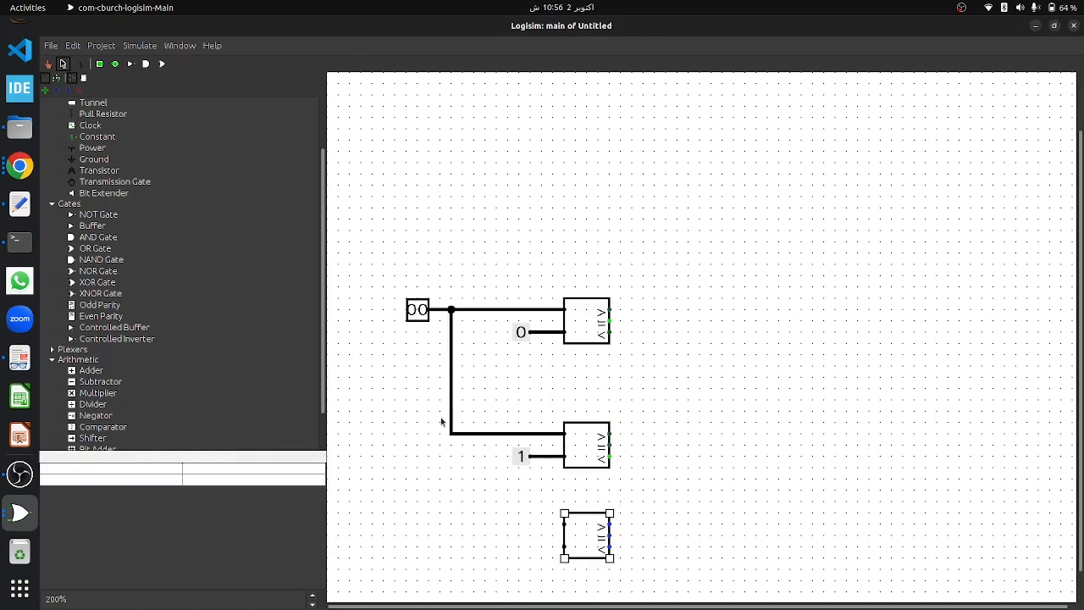
Feed the third comparator from the input pin's vertical wire and from a duplicated constant set to 2
{"action": "left_click_drag", "start_coordinate": [519, 525], "coordinate": [519, 434]}
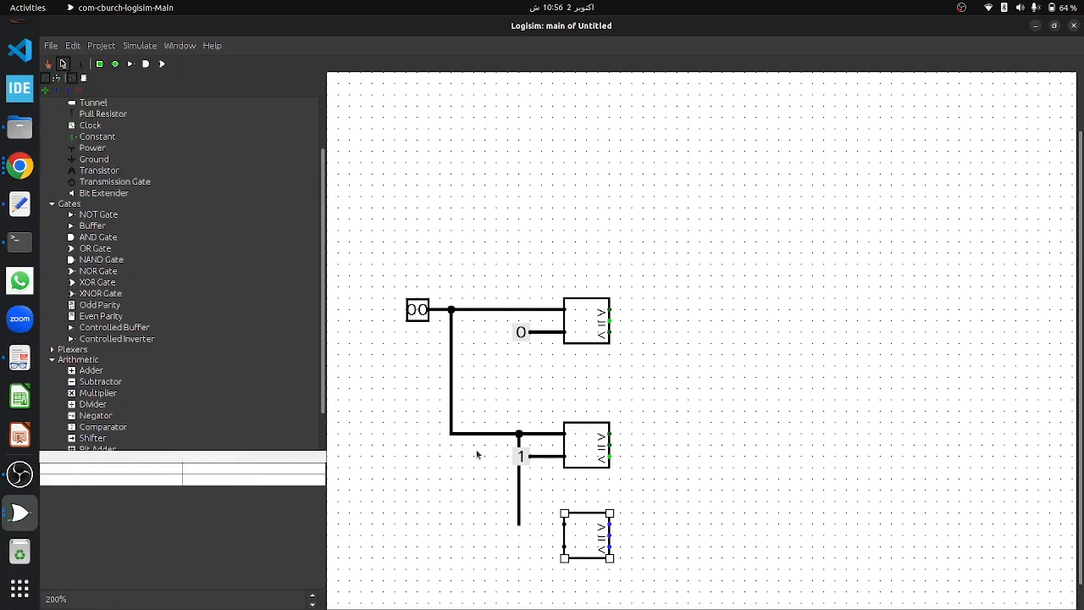
{"action": "key", "text": "ctrl+z"}
{"action": "left_click_drag", "start_coordinate": [451, 434], "coordinate": [564, 524]}
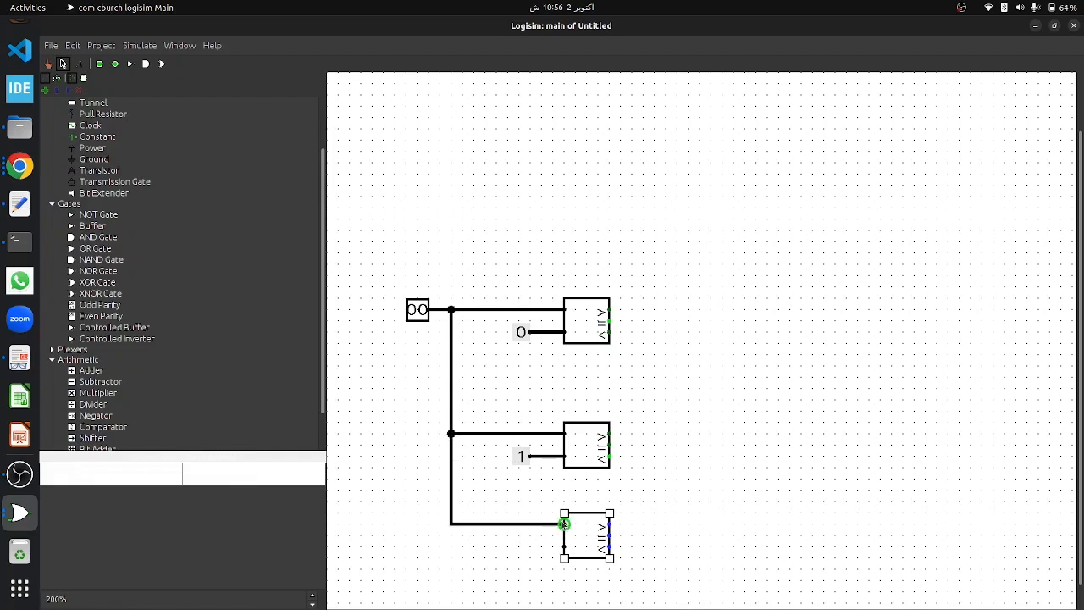
{"action": "left_click", "coordinate": [519, 457]}
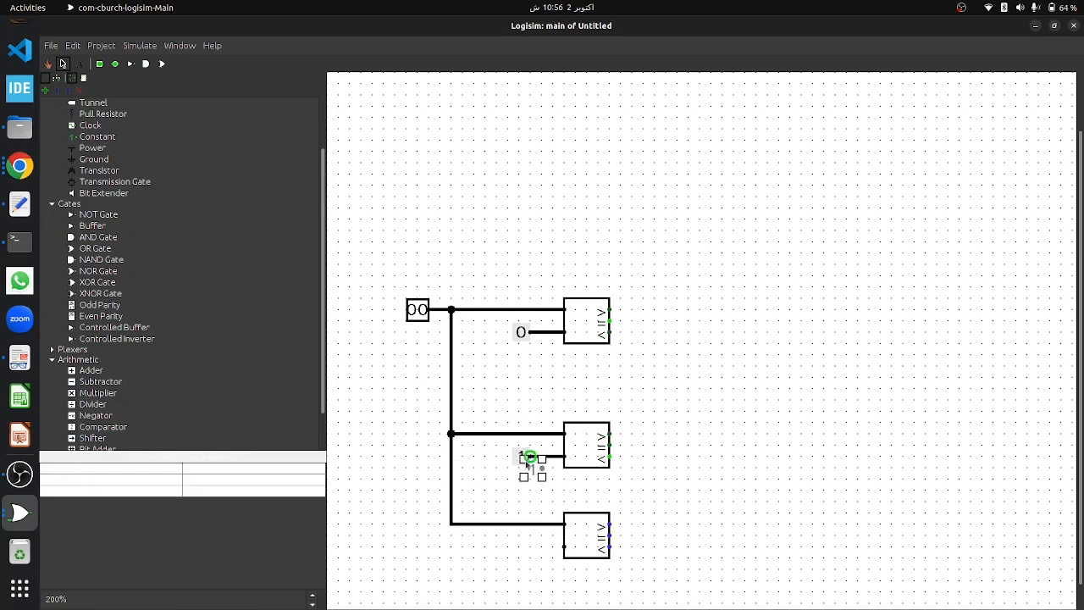
{"action": "left_click_drag", "start_coordinate": [522, 547], "coordinate": [563, 547]}
{"action": "left_click", "coordinate": [521, 551]}
{"action": "key", "text": "2"}
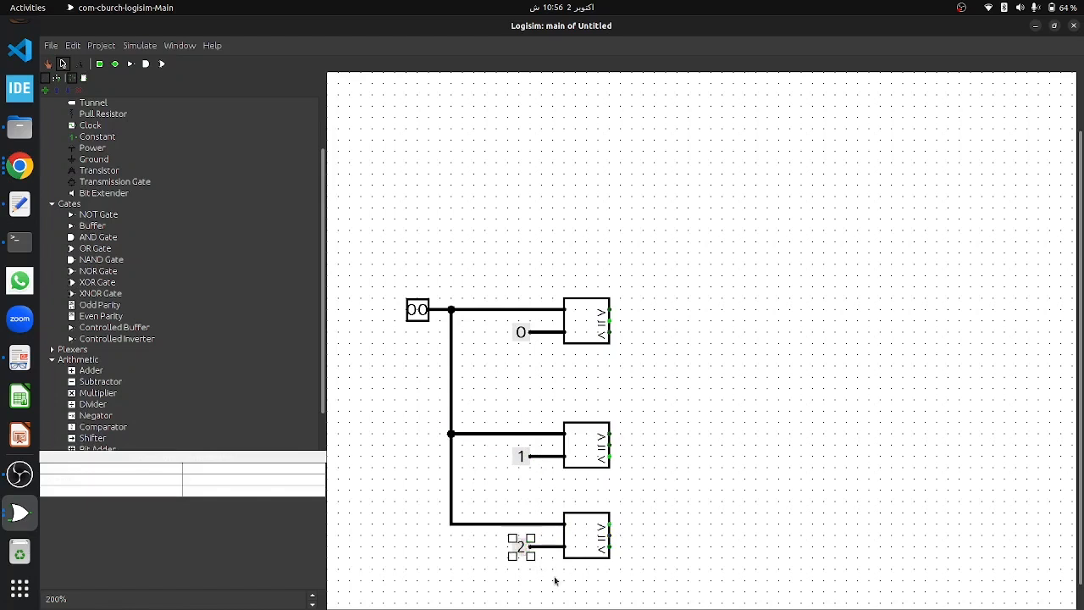
{"action": "left_click", "coordinate": [554, 580]}
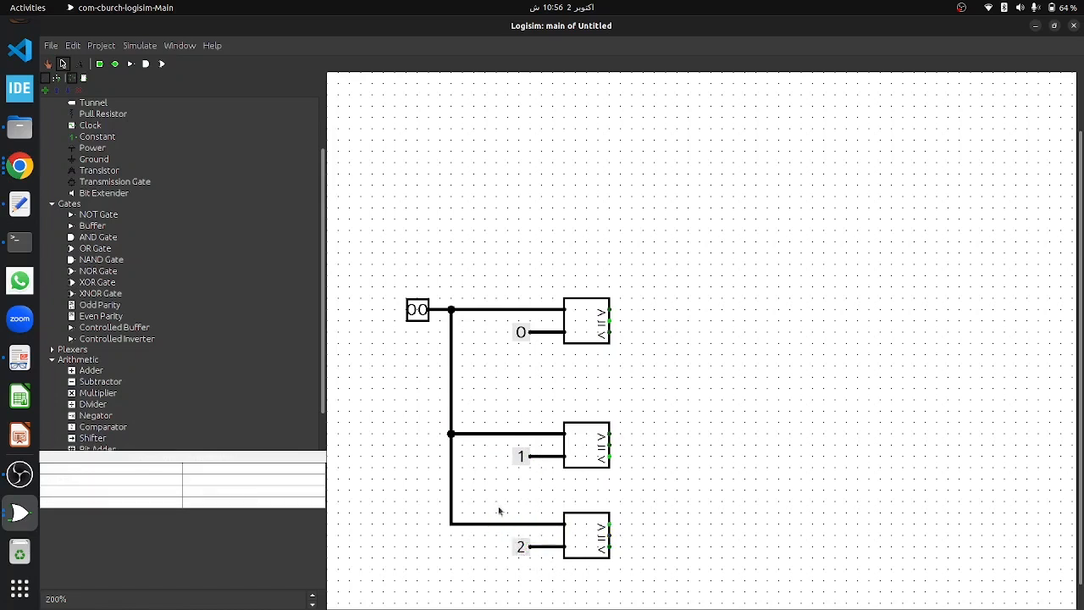
Move the third comparator and its constant lower, and bring the wire feeding its upper input down to match
{"action": "left_click_drag", "start_coordinate": [503, 501], "coordinate": [674, 588]}
{"action": "left_click_drag", "start_coordinate": [590, 533], "coordinate": [590, 578]}
{"action": "left_click_drag", "start_coordinate": [484, 523], "coordinate": [486, 568]}
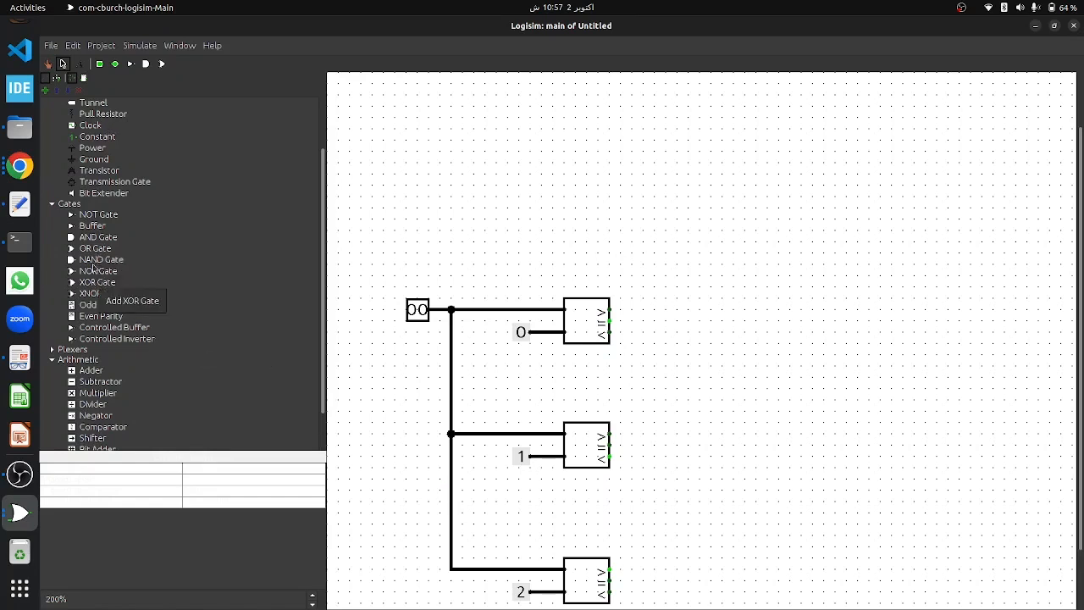
Place a multiplexer above and to the right of the first comparator, with Include Enable set to No
{"action": "left_click", "coordinate": [52, 351]}
{"action": "left_click", "coordinate": [97, 360]}
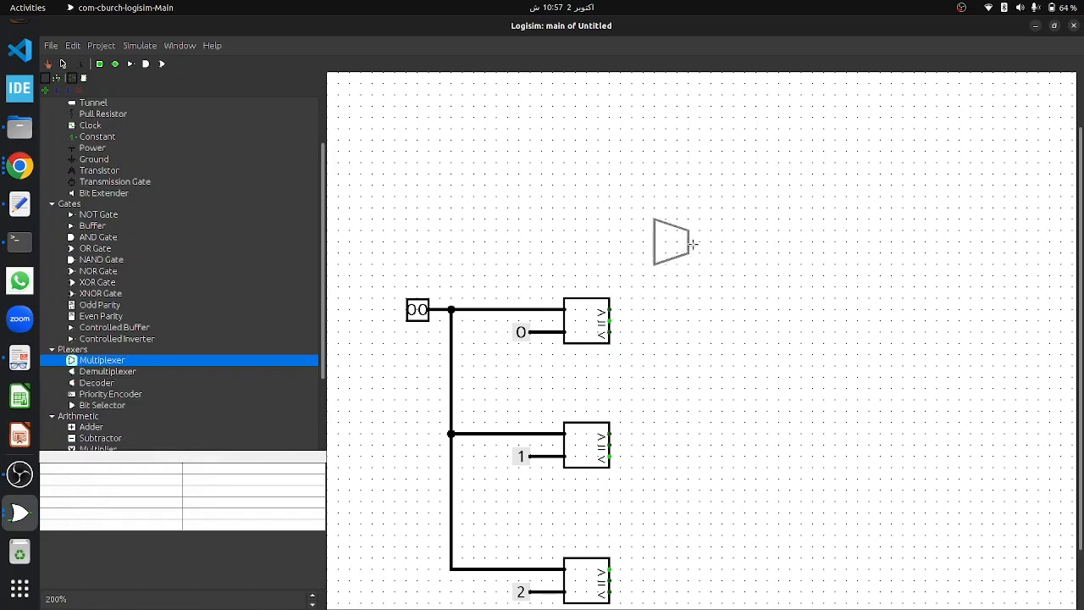
{"action": "left_click", "coordinate": [682, 241]}
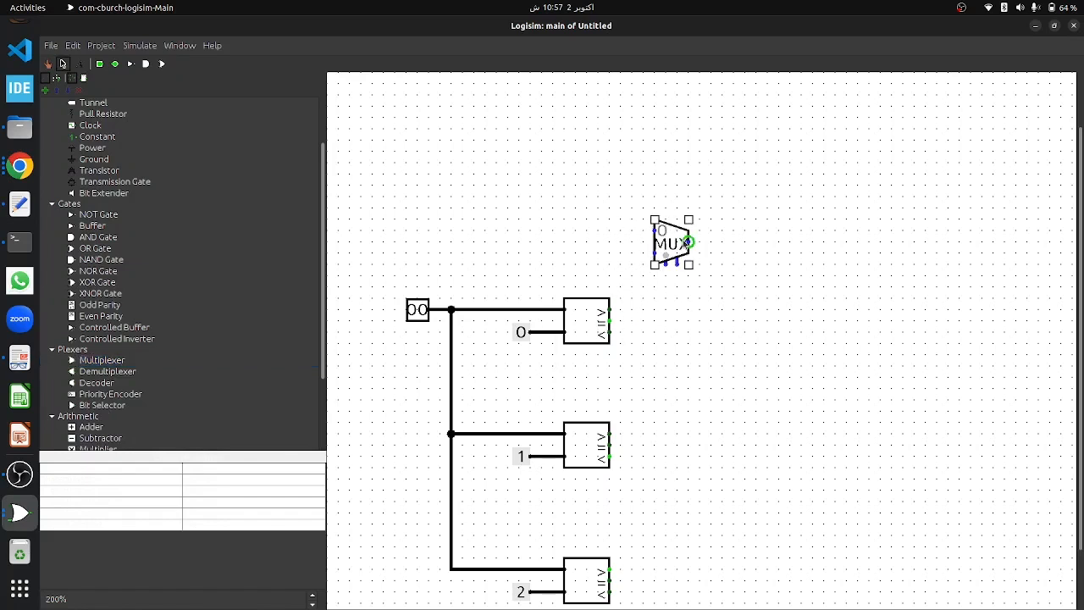
{"action": "left_click", "coordinate": [236, 525]}
{"action": "left_click", "coordinate": [222, 548]}
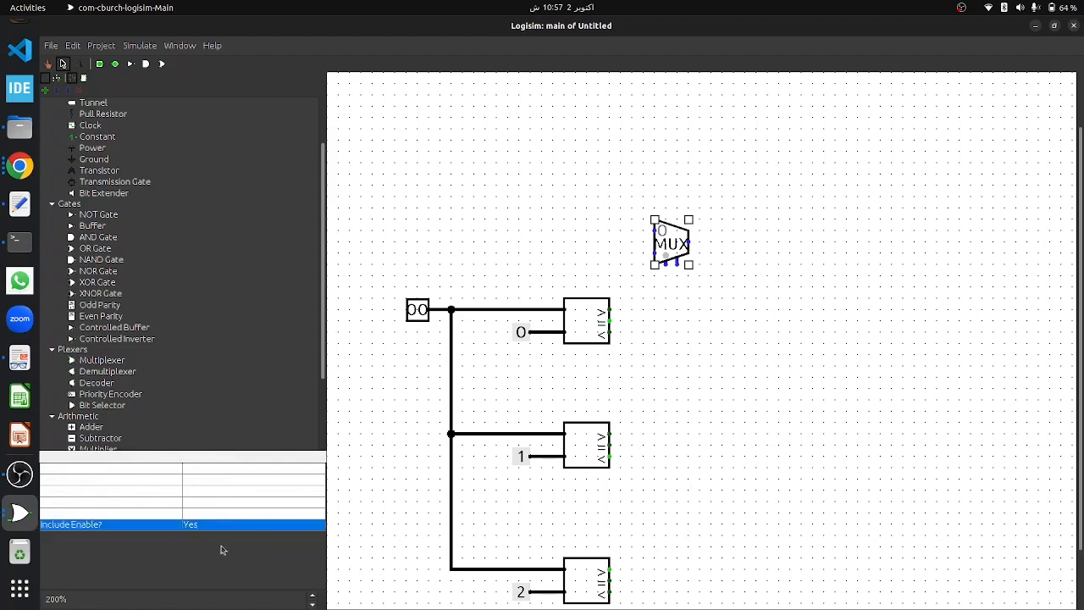
{"action": "left_click", "coordinate": [216, 525]}
{"action": "left_click", "coordinate": [215, 548]}
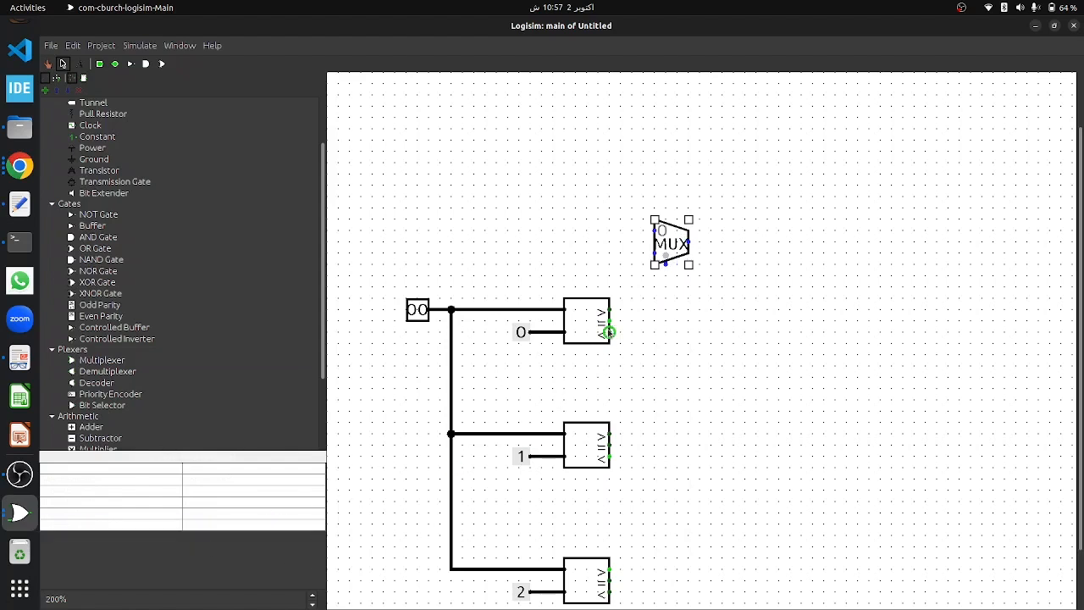
Duplicate the multiplexer for the second and third comparators and wire each comparator's equal output to its multiplexer's select input
{"action": "left_click_drag", "start_coordinate": [609, 320], "coordinate": [678, 384]}
{"action": "key", "text": "ctrl+d"}
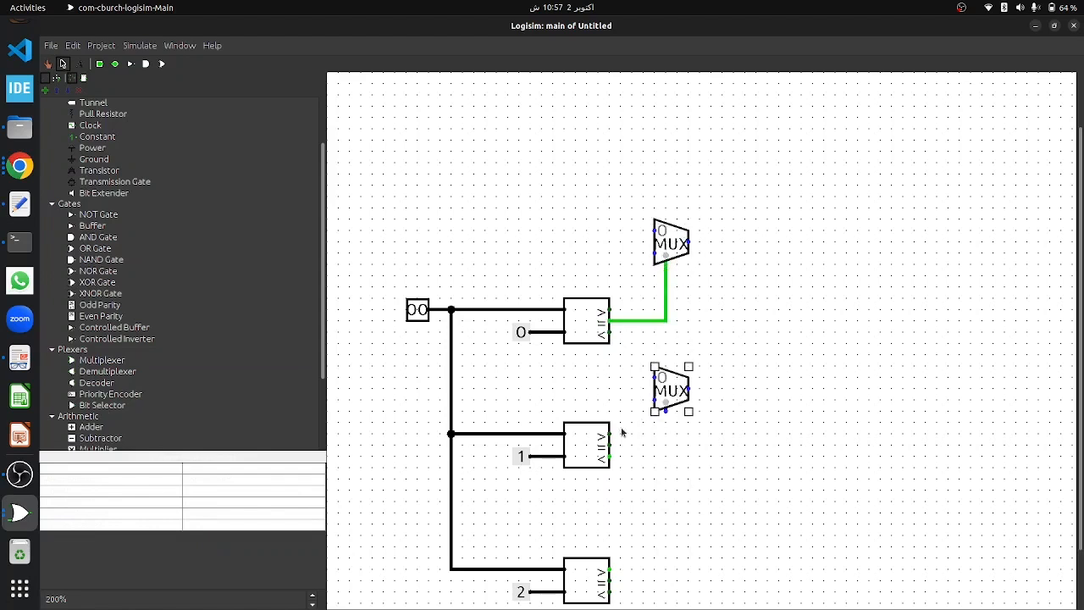
{"action": "left_click_drag", "start_coordinate": [609, 444], "coordinate": [679, 527]}
{"action": "key", "text": "ctrl+d"}
{"action": "left_click_drag", "start_coordinate": [608, 579], "coordinate": [666, 548]}
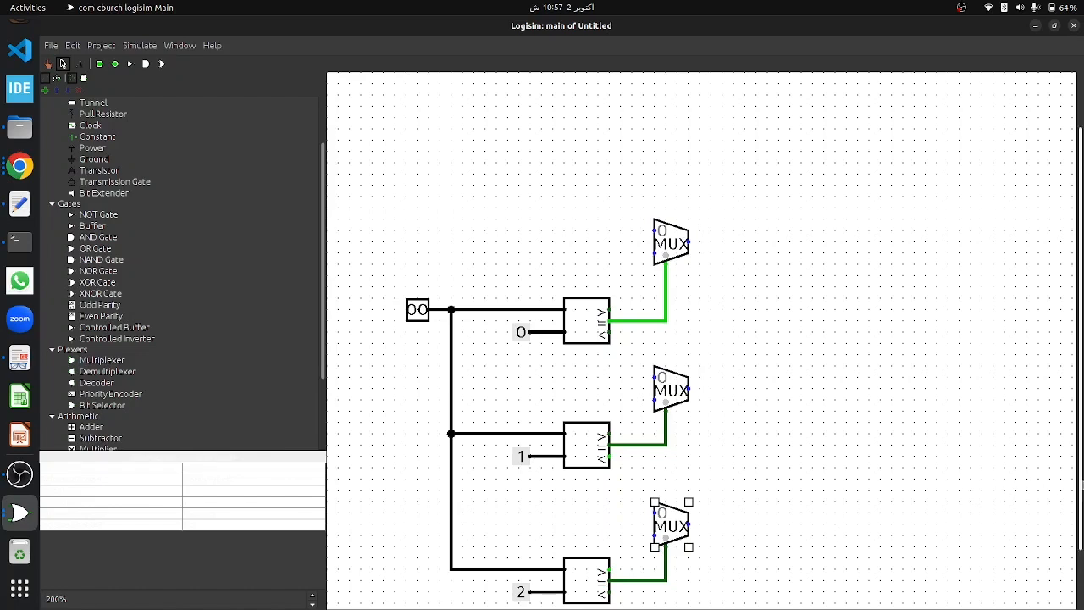
{"action": "mouse_move", "coordinate": [1079, 505]}
{"action": "left_mouse_down"}
{"action": "mouse_move", "coordinate": [1080, 562]}
{"action": "mouse_move", "coordinate": [1081, 481]}
{"action": "mouse_move", "coordinate": [1082, 504]}
{"action": "left_mouse_up"}
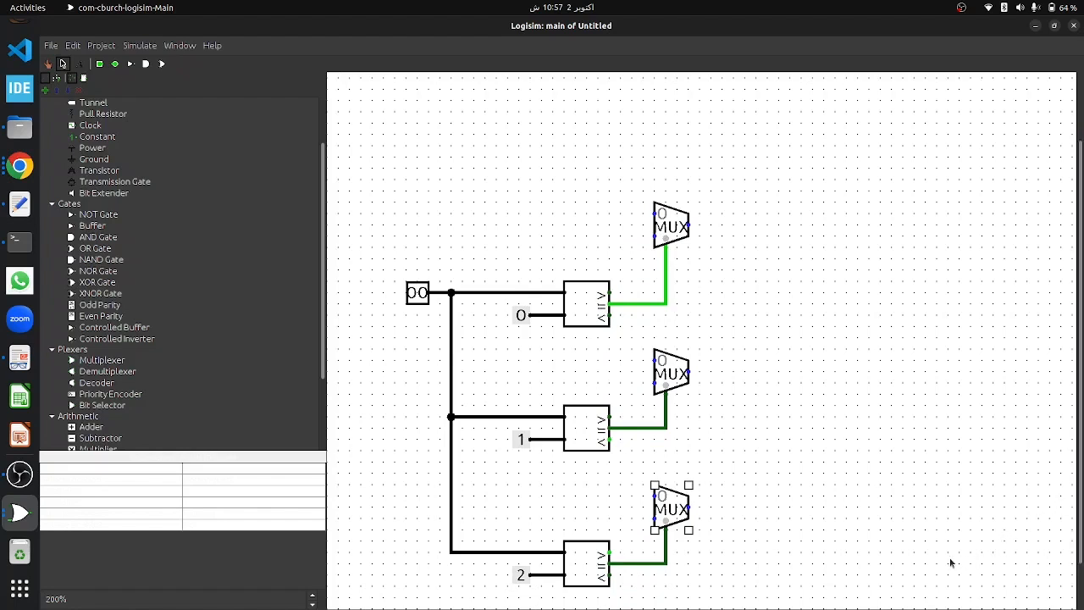
{"action": "left_click", "coordinate": [821, 497]}
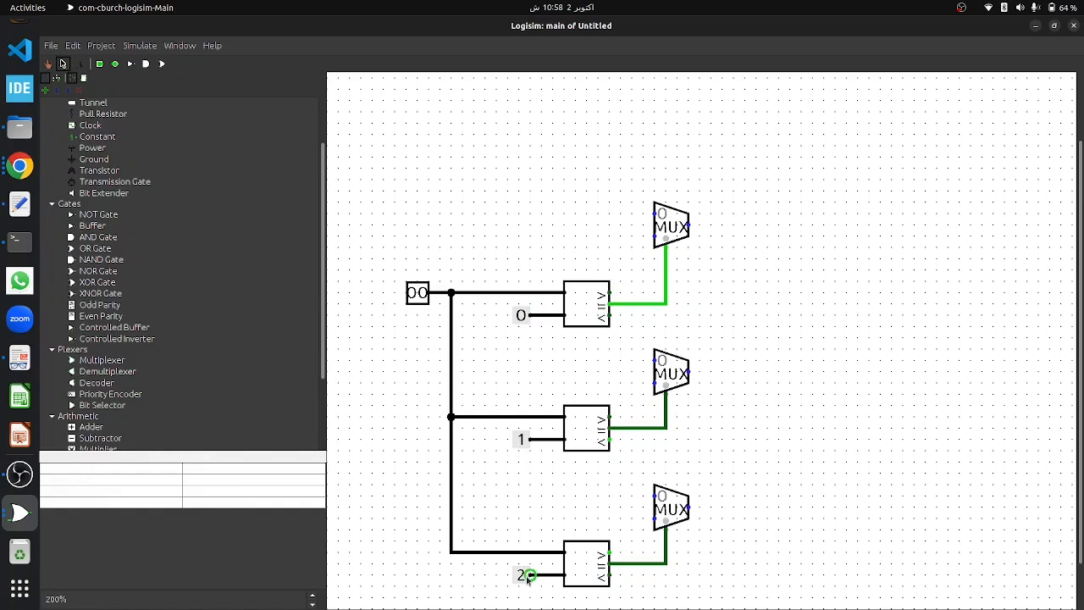
Extend a wire from the upper multiplexer's output and place an OR gate with 3 inputs beyond its end
{"action": "left_click_drag", "start_coordinate": [689, 224], "coordinate": [779, 225]}
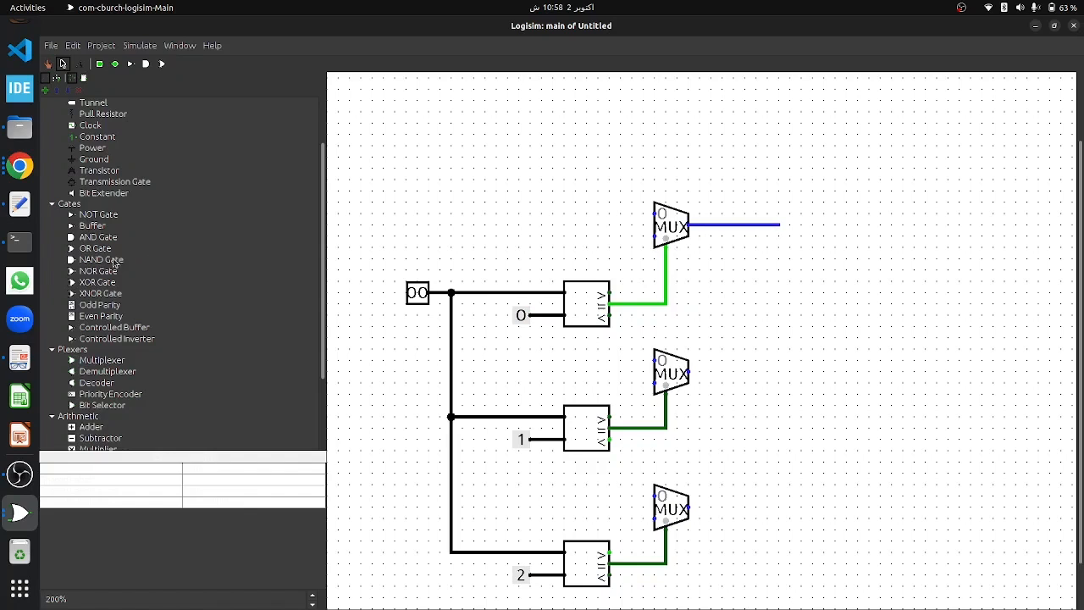
{"action": "left_click", "coordinate": [100, 248]}
{"action": "left_click", "coordinate": [903, 259]}
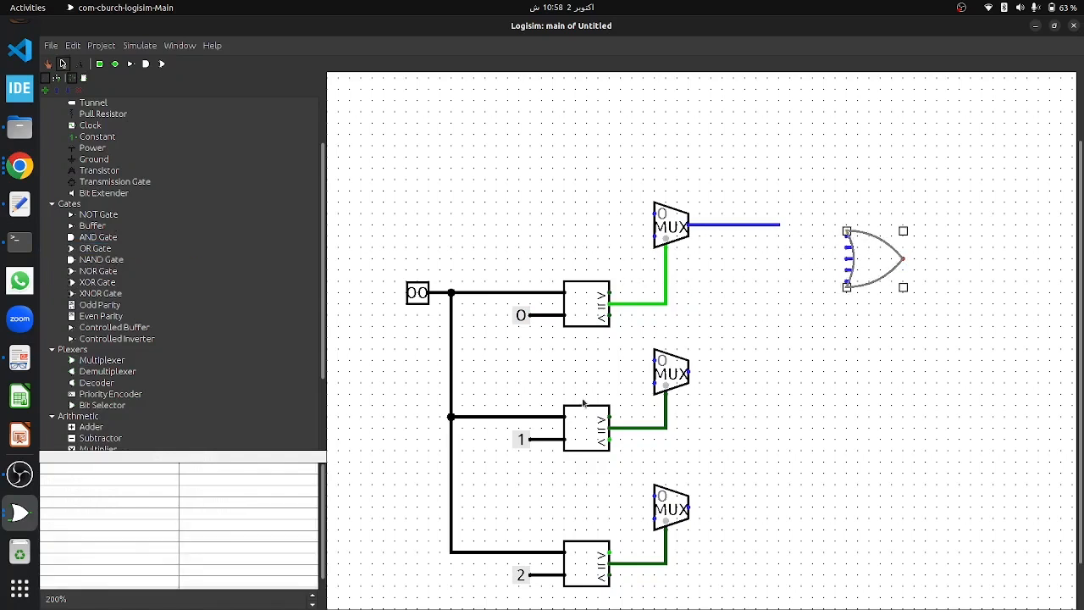
{"action": "left_click", "coordinate": [205, 493]}
{"action": "left_click", "coordinate": [205, 490]}
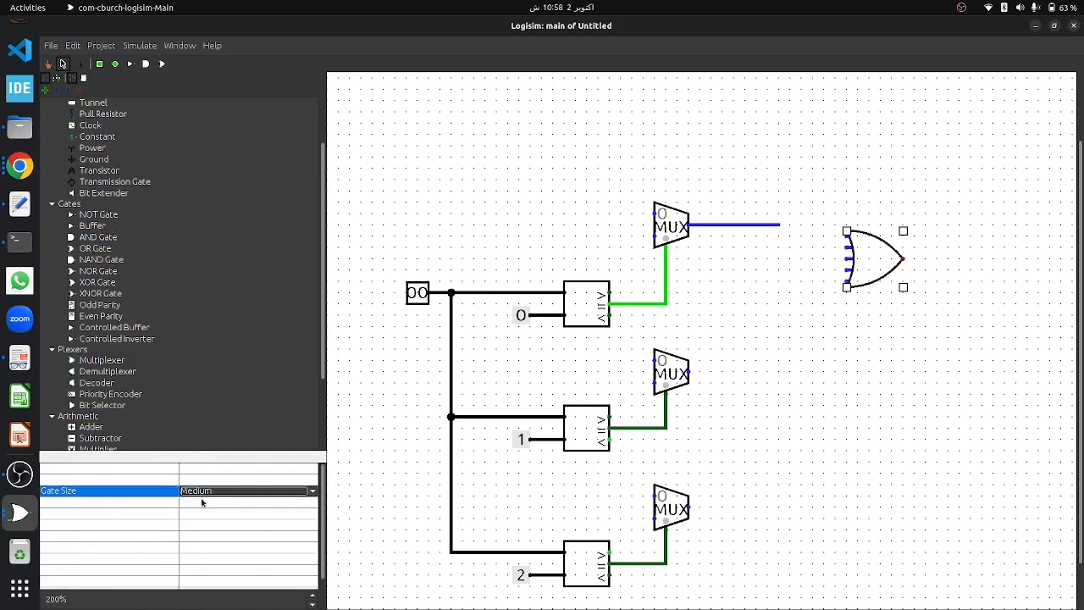
{"action": "left_click", "coordinate": [203, 502]}
{"action": "left_click", "coordinate": [204, 502]}
{"action": "left_click", "coordinate": [204, 502]}
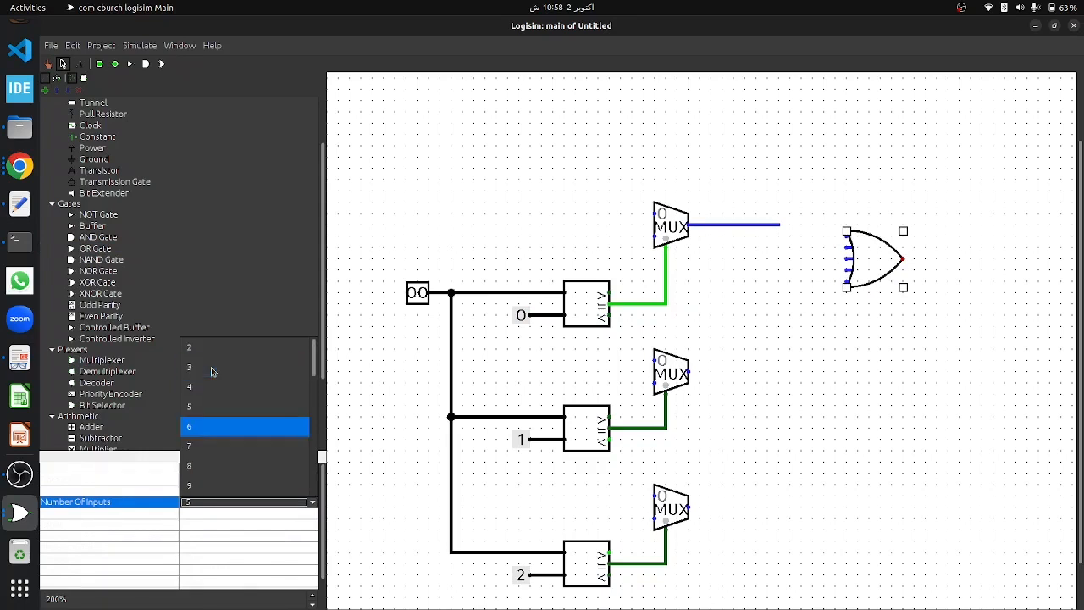
{"action": "left_click", "coordinate": [212, 375]}
Connect the outputs of the three multiplexers to the OR gate's three inputs
{"action": "mouse_move", "coordinate": [778, 226]}
{"action": "left_mouse_down"}
{"action": "mouse_move", "coordinate": [818, 239]}
{"action": "mouse_move", "coordinate": [777, 226]}
{"action": "mouse_move", "coordinate": [800, 239]}
{"action": "mouse_move", "coordinate": [846, 235]}
{"action": "left_mouse_up"}
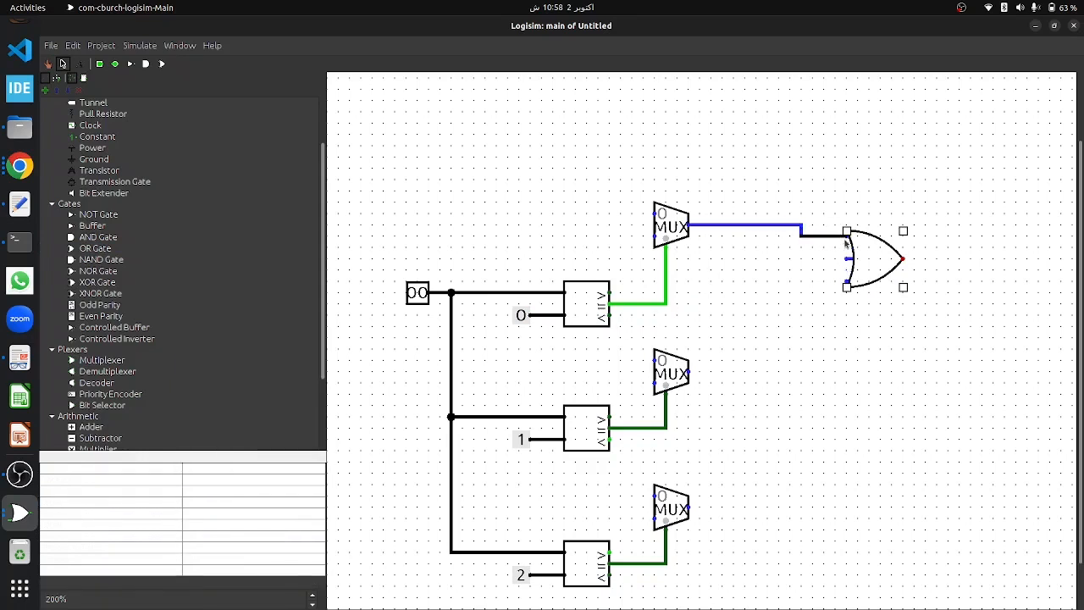
{"action": "left_click_drag", "start_coordinate": [688, 372], "coordinate": [846, 258]}
{"action": "left_click_drag", "start_coordinate": [689, 508], "coordinate": [801, 290]}
{"action": "left_click_drag", "start_coordinate": [801, 290], "coordinate": [849, 284]}
{"action": "left_click", "coordinate": [890, 385]}
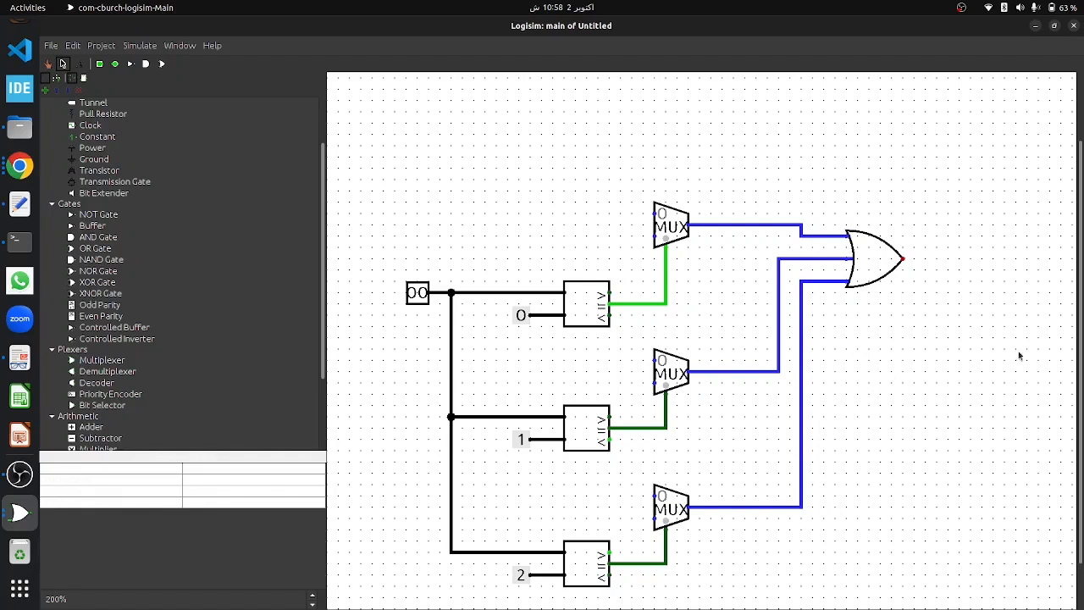
Place another multiplexer above the OR gate, with Include Enable set to No, and widen its data bits
{"action": "scroll", "coordinate": [1019, 355], "scroll_direction": "down", "scroll_amount": 2}
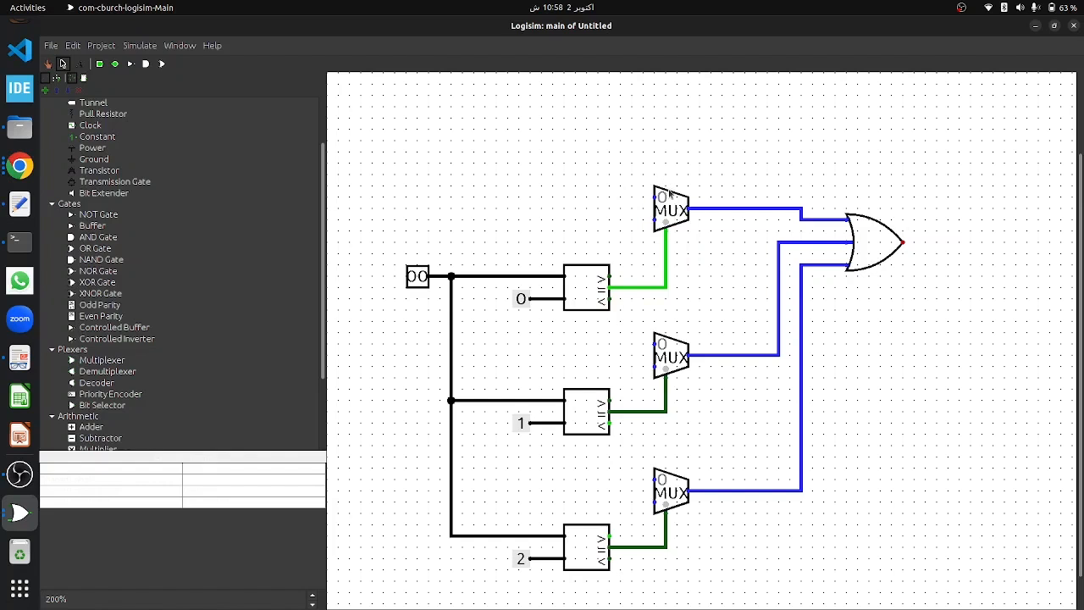
{"action": "left_click", "coordinate": [89, 364]}
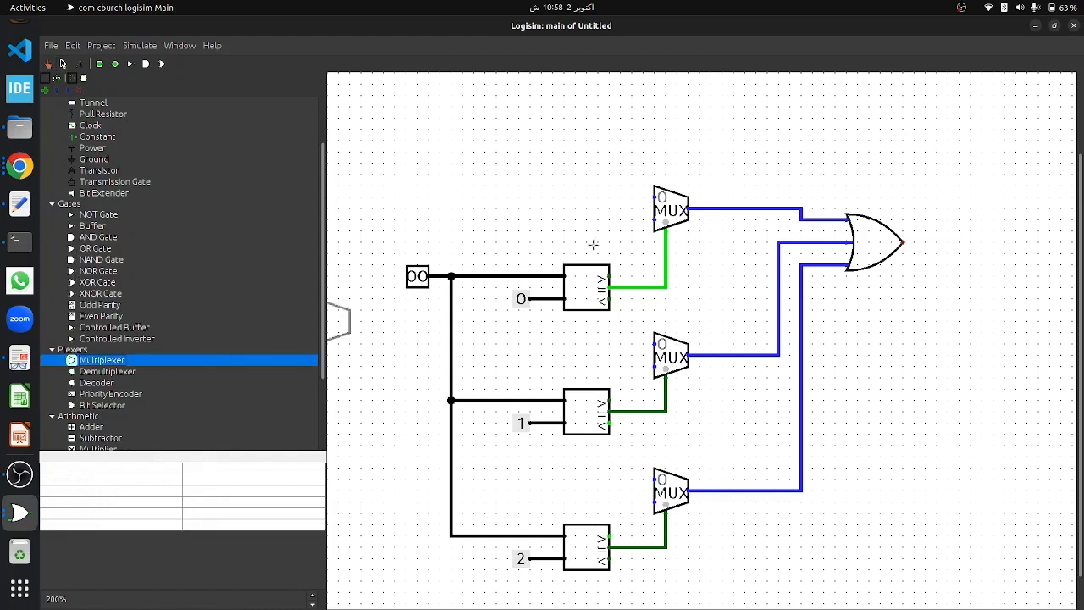
{"action": "left_click", "coordinate": [970, 103]}
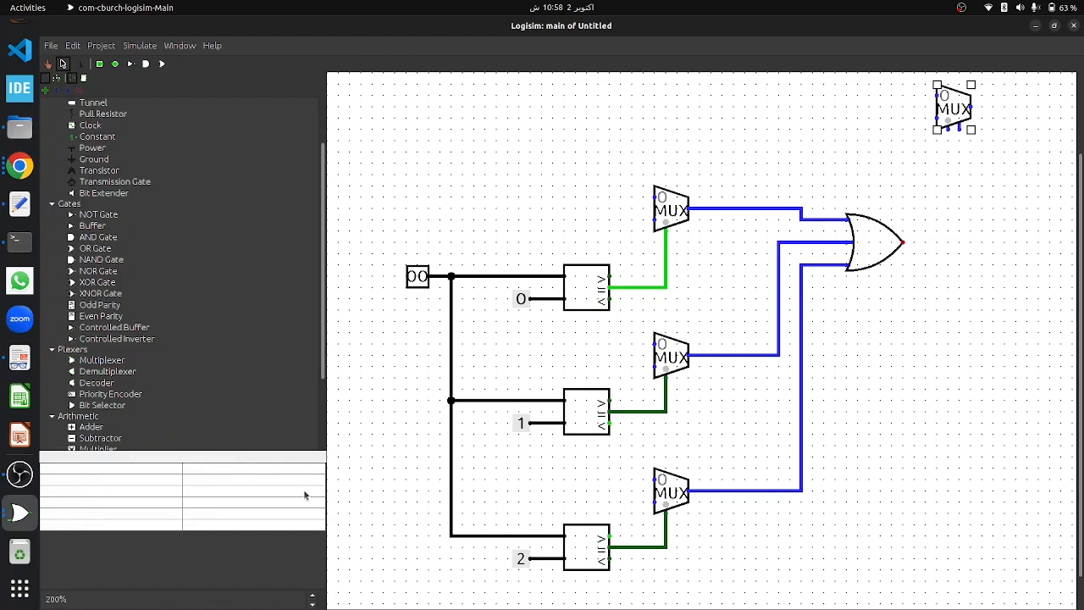
{"action": "left_click", "coordinate": [251, 524]}
{"action": "left_click", "coordinate": [215, 553]}
{"action": "left_click", "coordinate": [202, 479]}
{"action": "left_click", "coordinate": [150, 495]}
{"action": "left_click", "coordinate": [151, 494]}
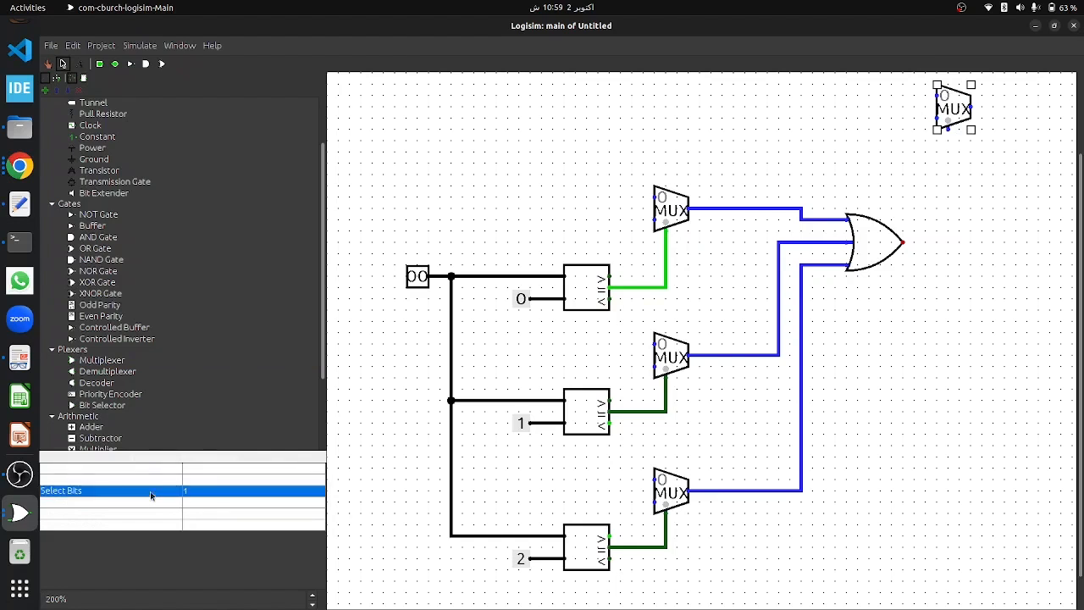
{"action": "left_click", "coordinate": [205, 507]}
{"action": "left_click", "coordinate": [202, 391]}
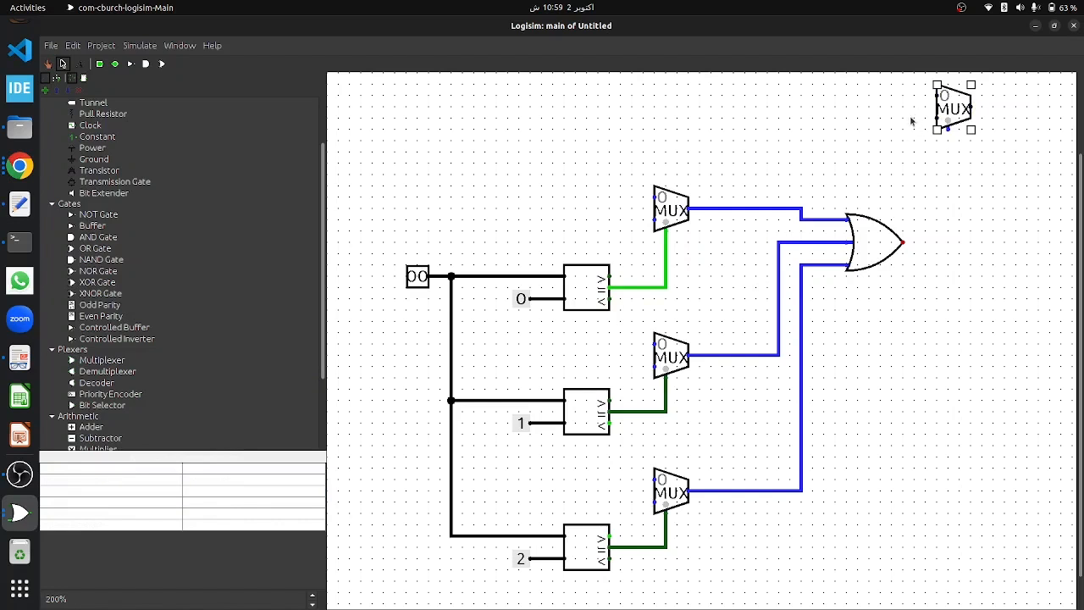
Check the slide's ALUControl codes, set the new multiplexer's select bits to 3, and wire the OR gate's output to its select input
{"action": "key", "text": "alt+Tab"}
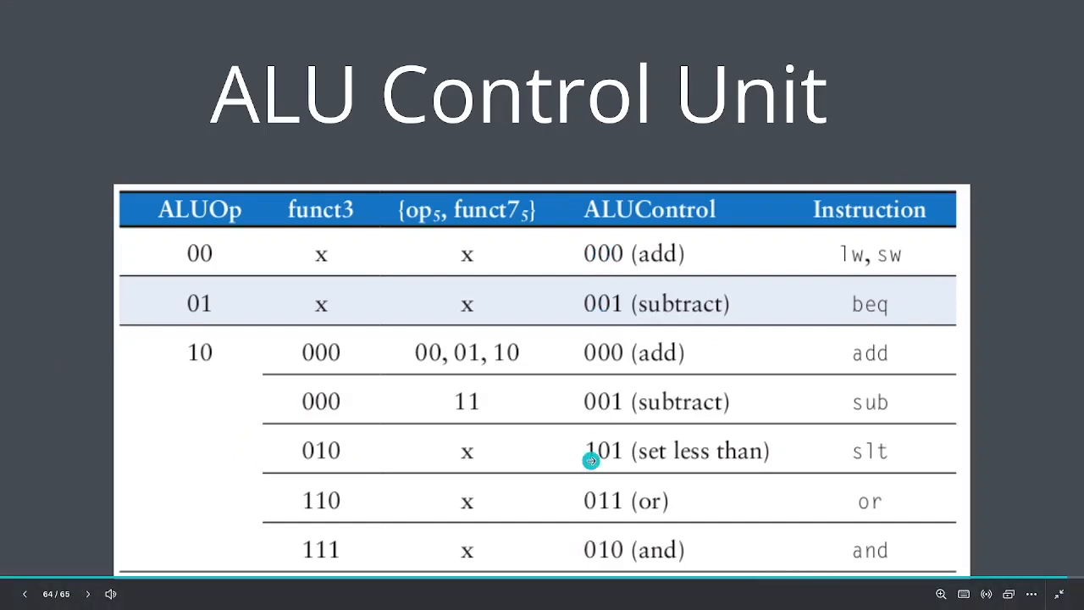
{"action": "key", "text": "alt+Tab"}
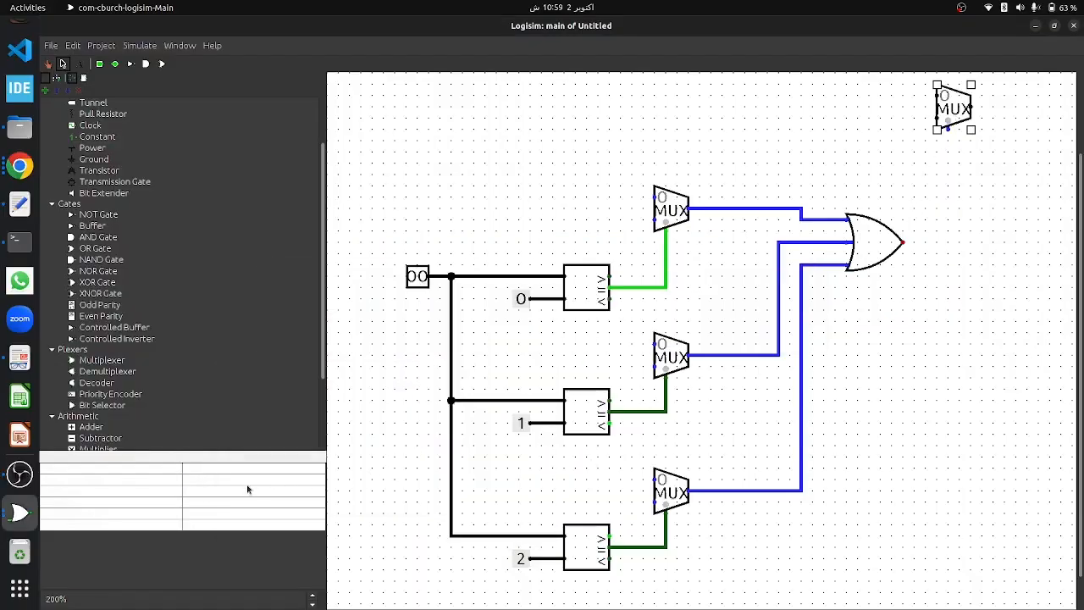
{"action": "left_click", "coordinate": [248, 485]}
{"action": "left_click", "coordinate": [220, 494]}
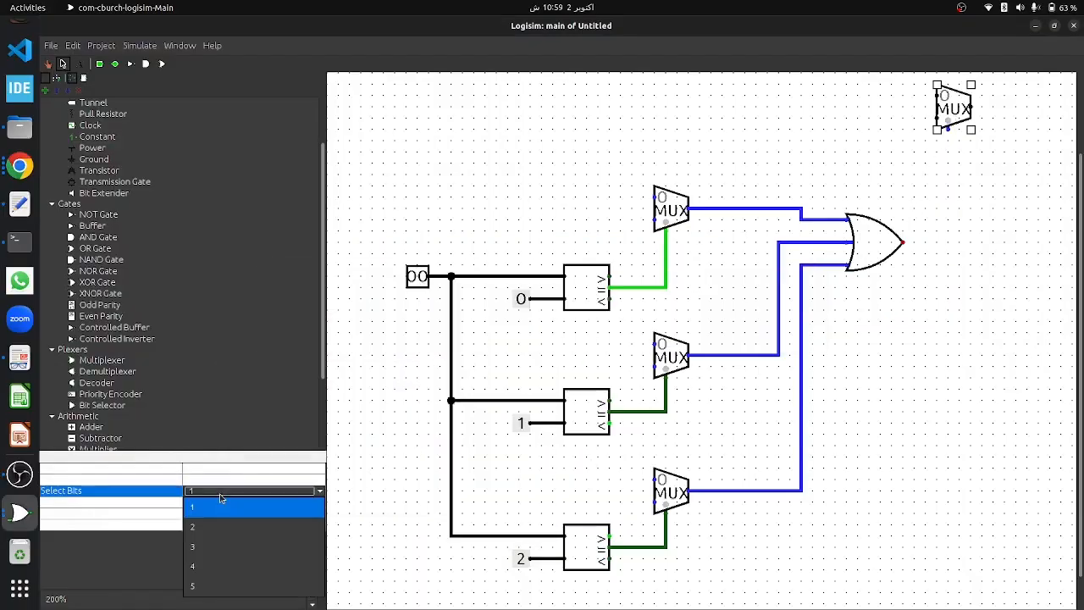
{"action": "left_click", "coordinate": [208, 543]}
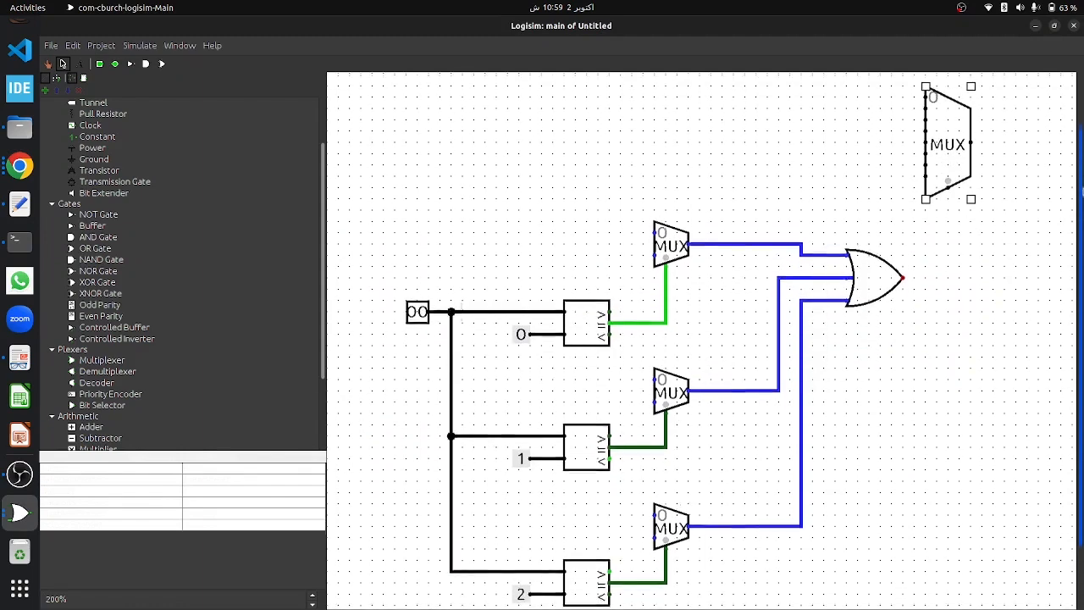
{"action": "left_click_drag", "start_coordinate": [901, 278], "coordinate": [948, 190]}
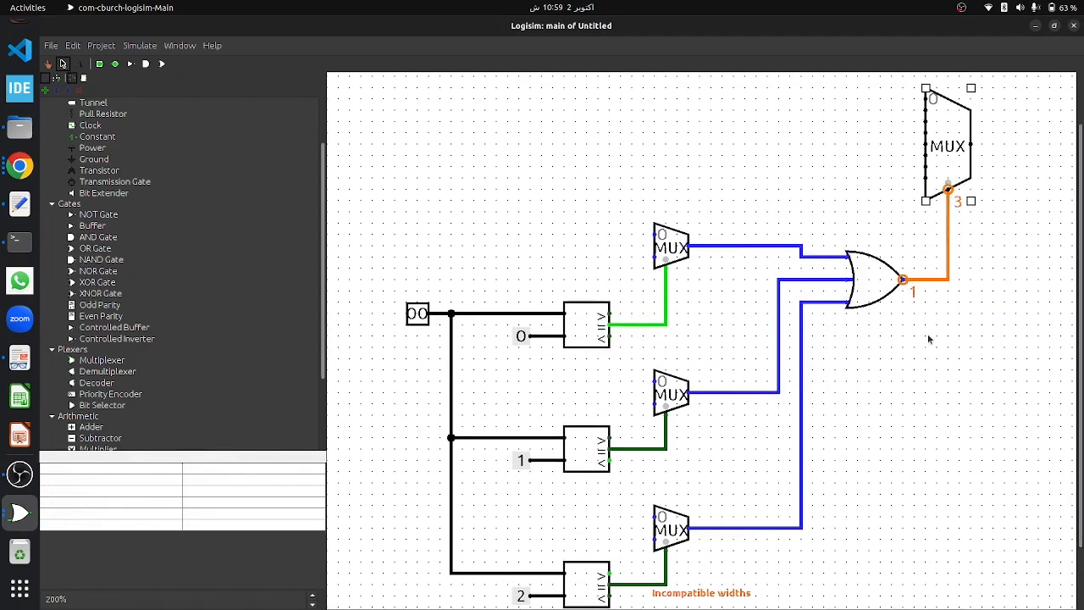
Set the OR gate's data bits to 3
{"action": "left_click", "coordinate": [881, 289]}
{"action": "left_click", "coordinate": [212, 523]}
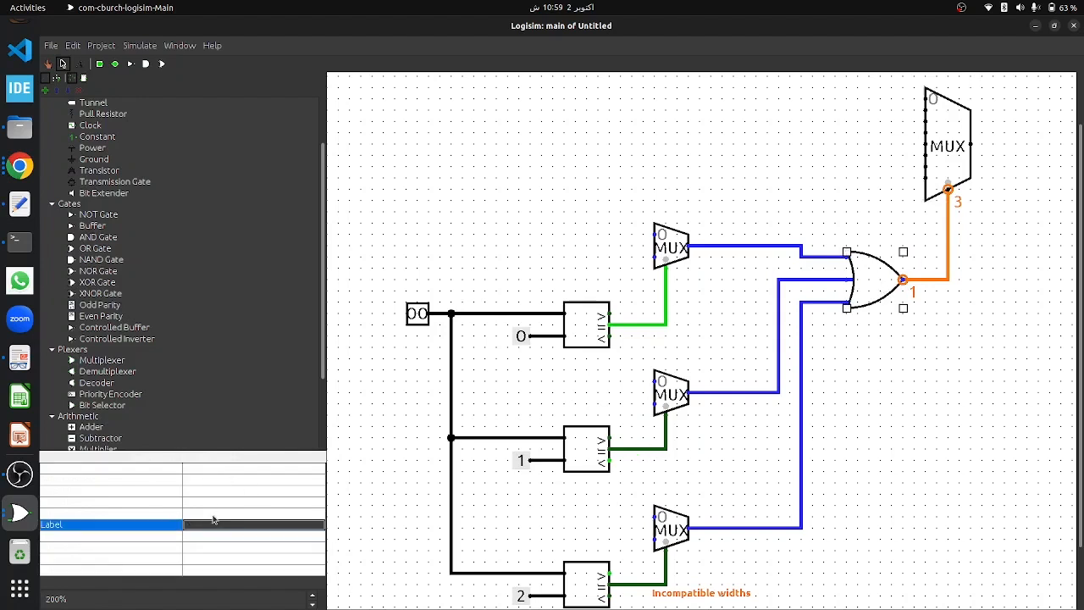
{"action": "left_click", "coordinate": [212, 515]}
{"action": "left_click", "coordinate": [211, 509]}
{"action": "left_click", "coordinate": [212, 503]}
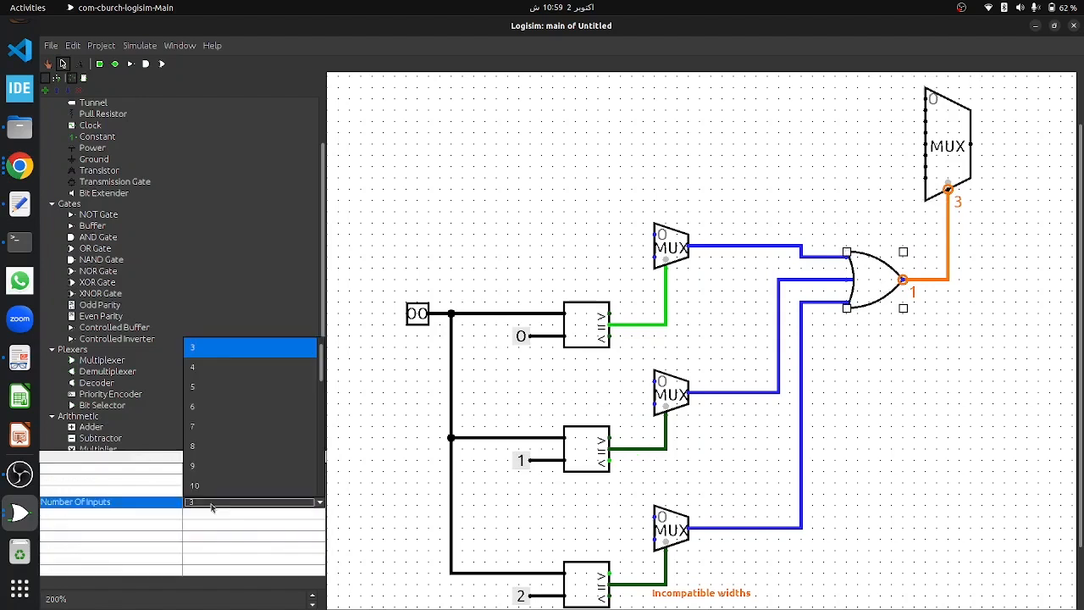
{"action": "left_click", "coordinate": [208, 531]}
{"action": "left_click", "coordinate": [203, 539]}
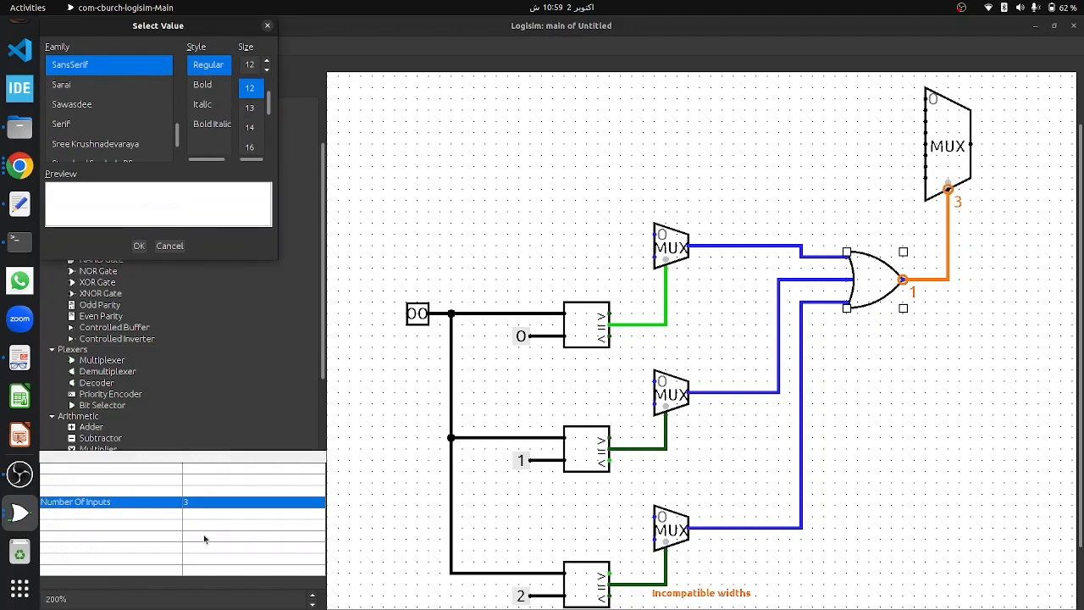
{"action": "key", "text": "Escape"}
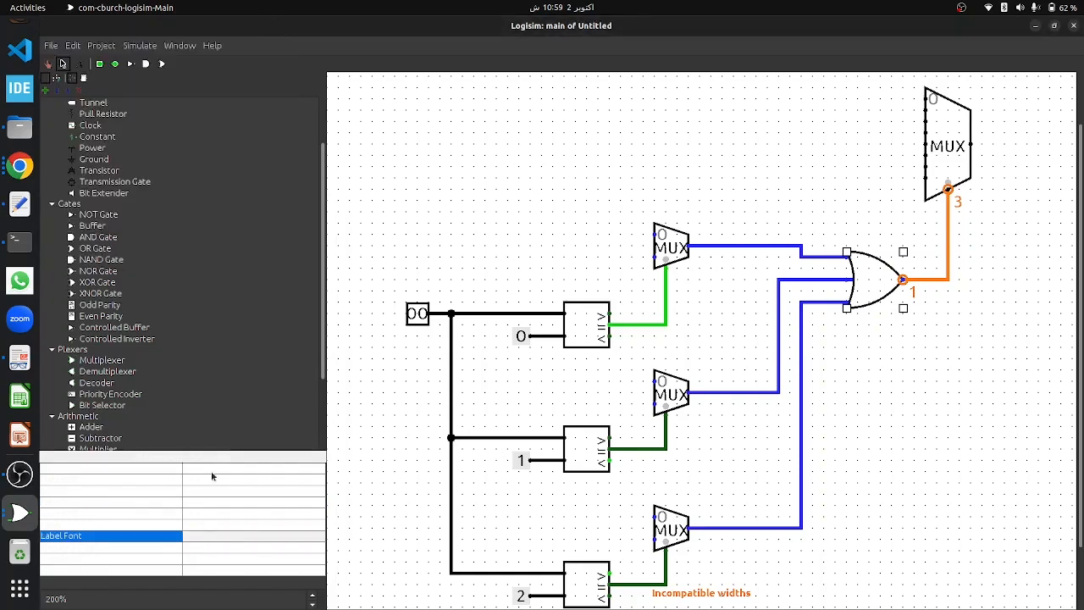
{"action": "left_click", "coordinate": [197, 547]}
{"action": "left_click", "coordinate": [200, 570]}
{"action": "left_click", "coordinate": [198, 538]}
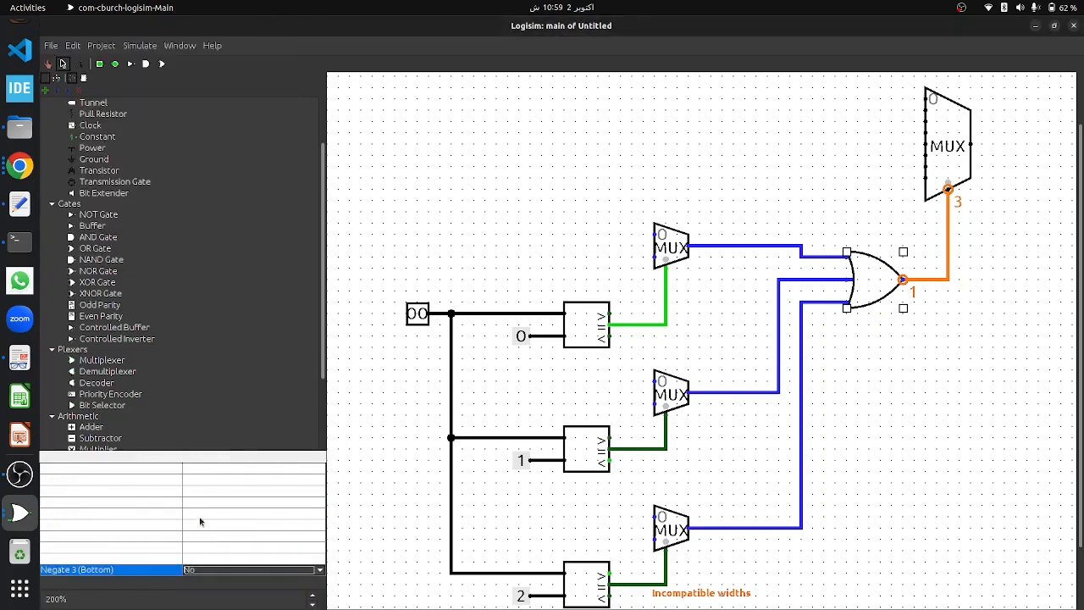
{"action": "left_click", "coordinate": [204, 514]}
{"action": "left_click", "coordinate": [213, 497]}
{"action": "left_click", "coordinate": [216, 489]}
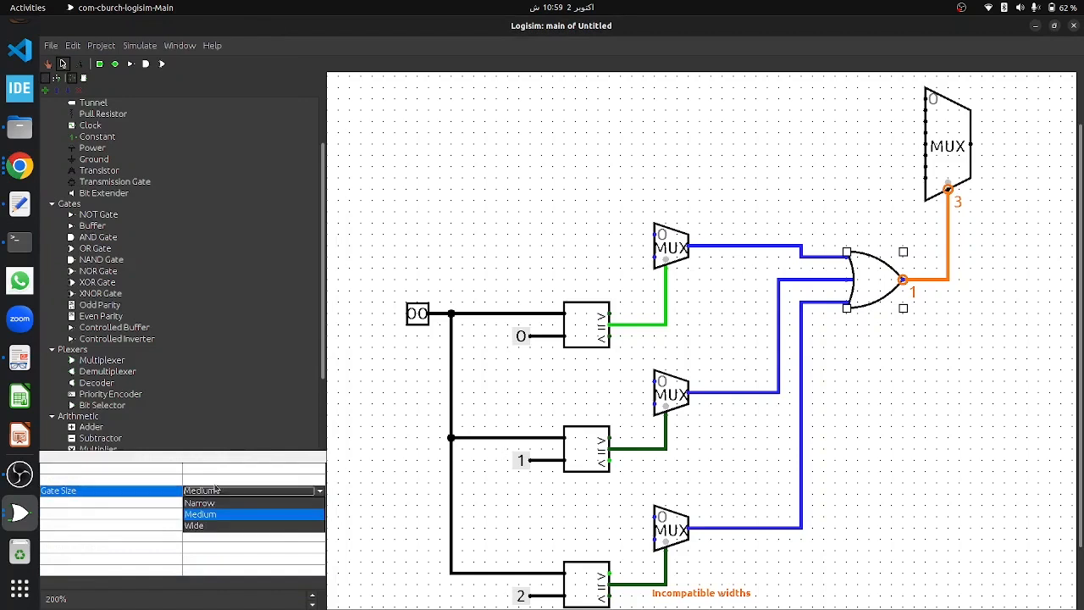
{"action": "left_click", "coordinate": [215, 485]}
{"action": "left_click", "coordinate": [215, 481]}
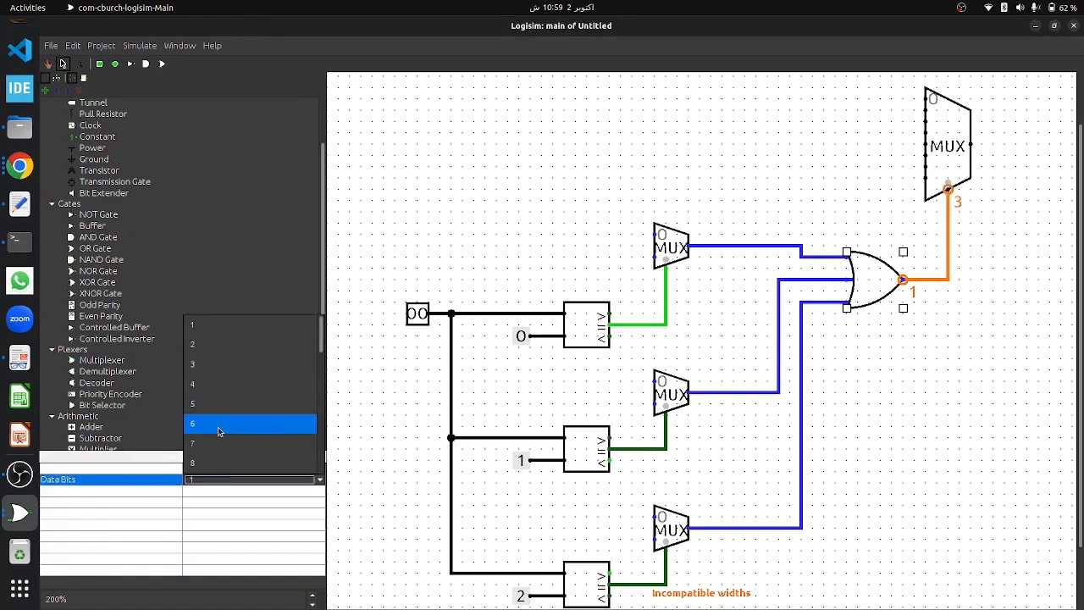
{"action": "left_click", "coordinate": [223, 363]}
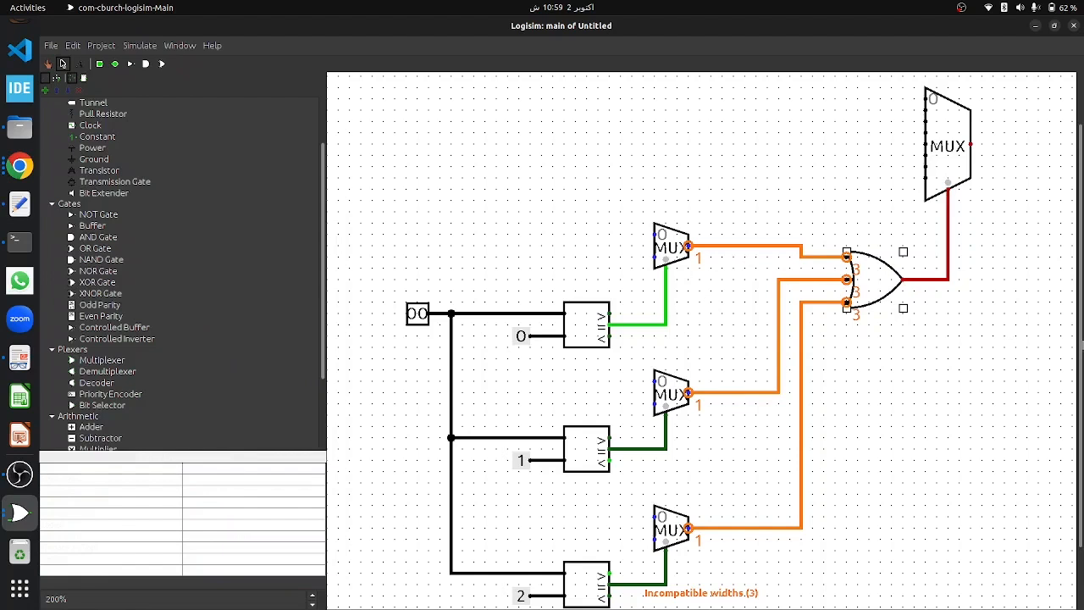
Set the data bits to 3 on each of the three multiplexers that feed the OR gate
{"action": "scroll", "coordinate": [669, 254], "scroll_direction": "down", "scroll_amount": 1}
{"action": "left_click", "coordinate": [669, 222]}
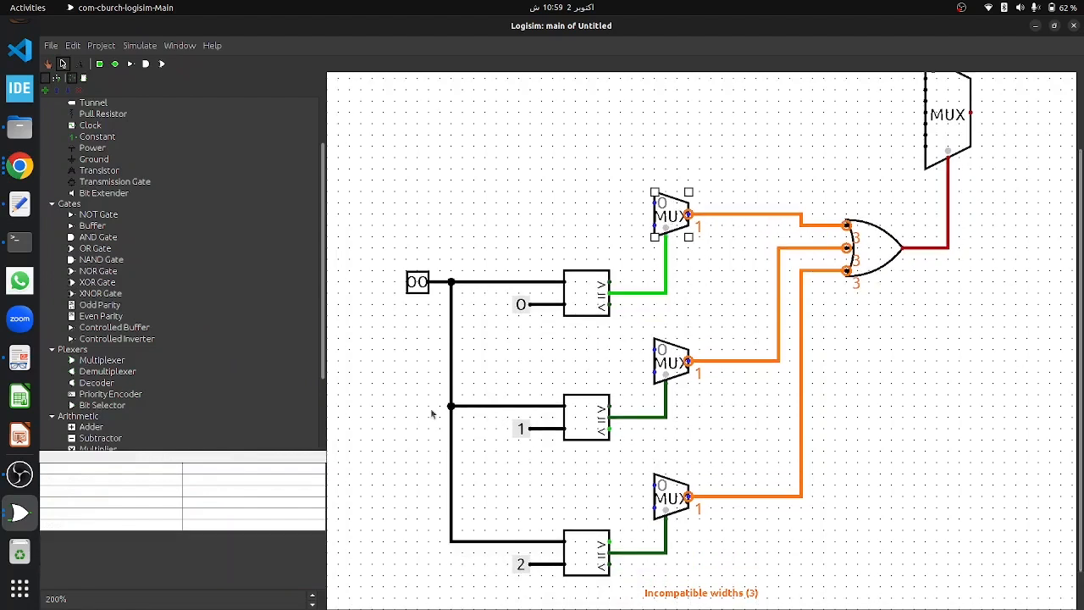
{"action": "left_click", "coordinate": [189, 482]}
{"action": "left_click", "coordinate": [154, 492]}
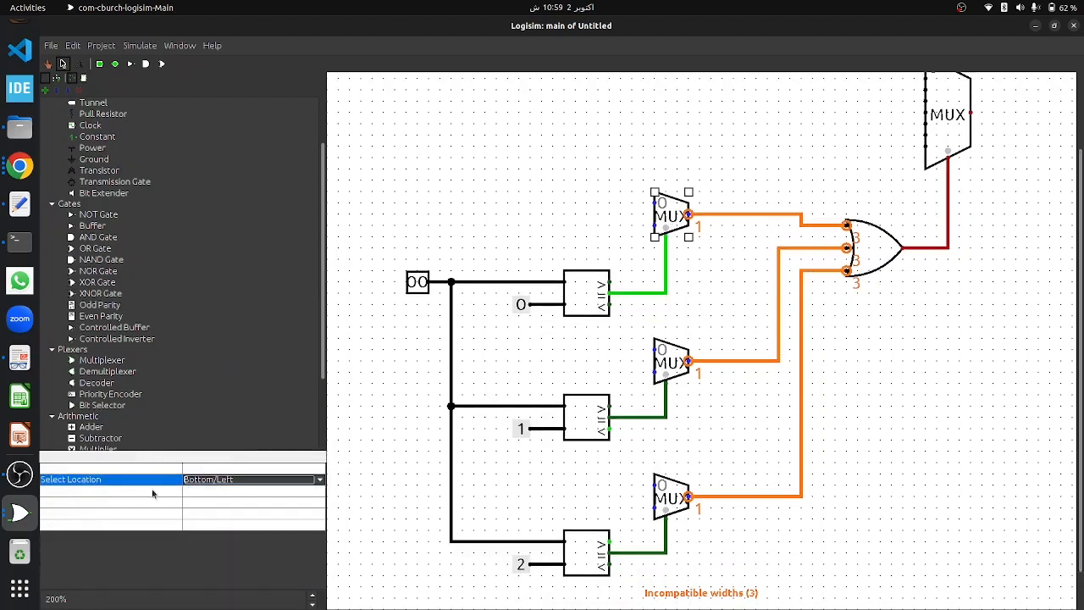
{"action": "left_click", "coordinate": [199, 501]}
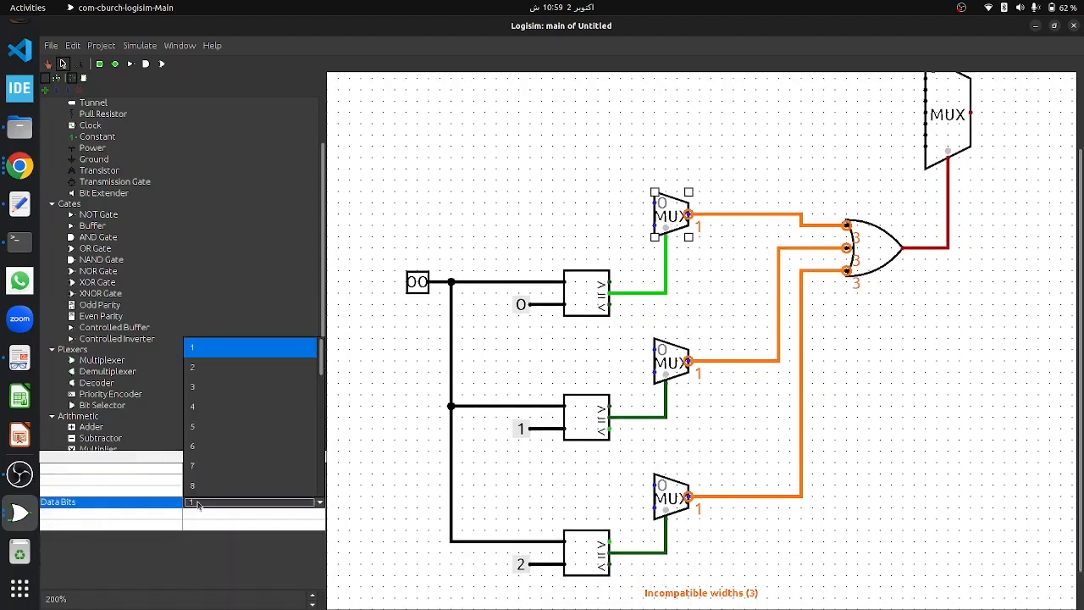
{"action": "left_click", "coordinate": [211, 388]}
{"action": "left_click", "coordinate": [665, 362]}
{"action": "left_click", "coordinate": [214, 511]}
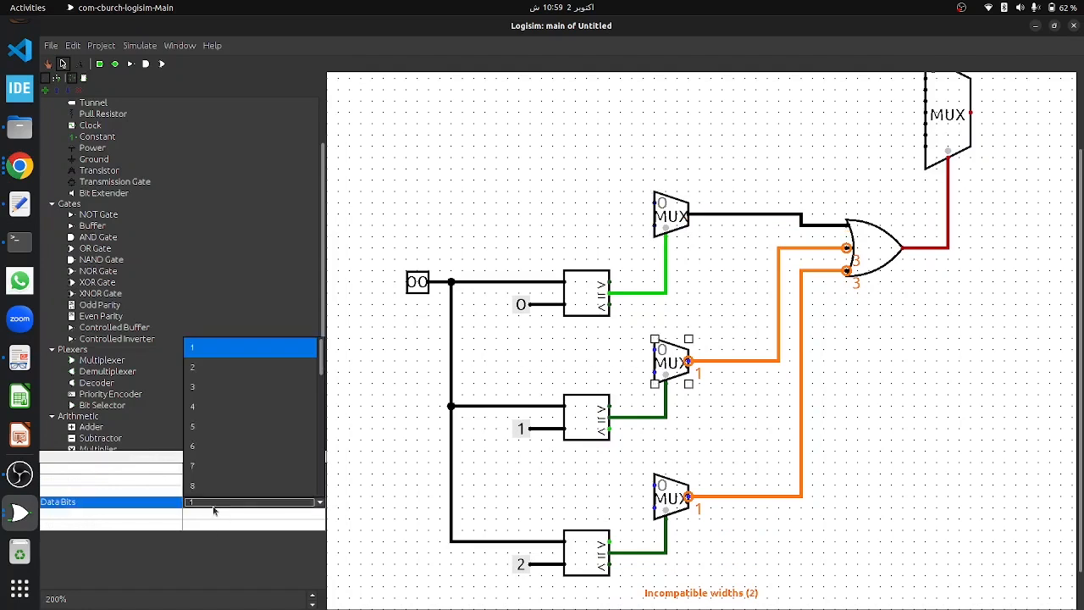
{"action": "left_click", "coordinate": [220, 400]}
{"action": "left_click", "coordinate": [674, 508]}
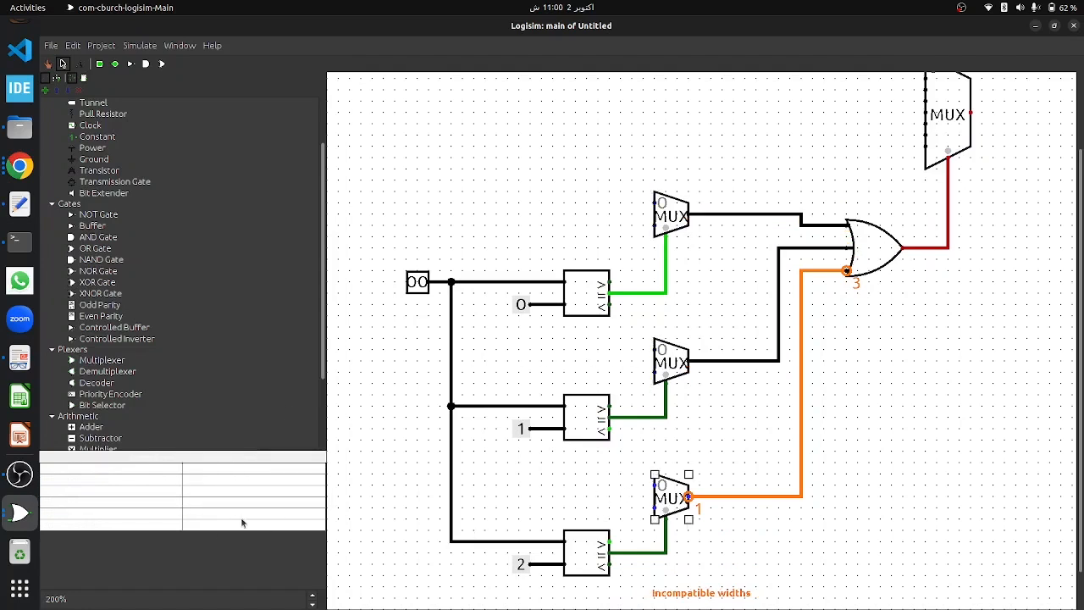
{"action": "left_click", "coordinate": [202, 503]}
{"action": "left_click", "coordinate": [200, 393]}
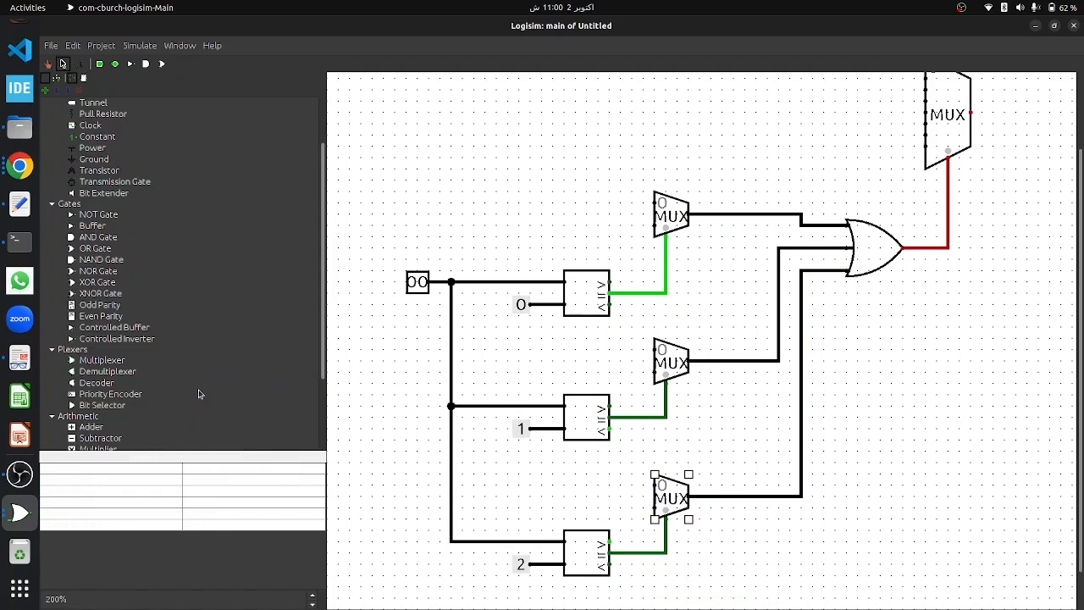
Duplicate the upper comparator's constant 0 with data bits set to 3, and wire one copy to each data input of the upper multiplexer
{"action": "left_click", "coordinate": [514, 313]}
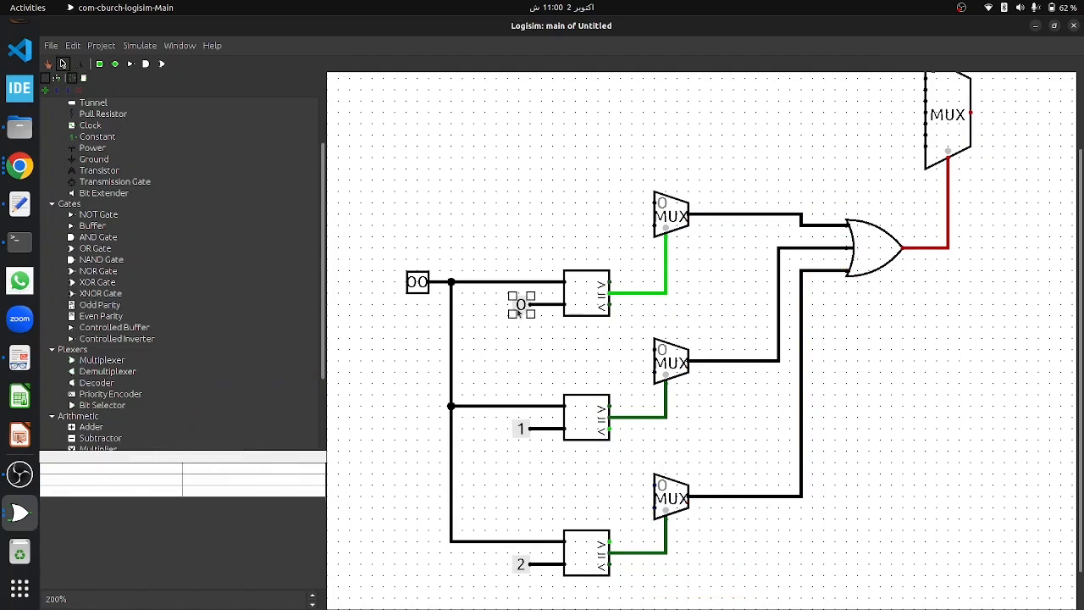
{"action": "key", "text": "ctrl+d"}
{"action": "mouse_move", "coordinate": [532, 316]}
{"action": "left_mouse_down"}
{"action": "mouse_move", "coordinate": [600, 194]}
{"action": "mouse_move", "coordinate": [599, 203]}
{"action": "mouse_move", "coordinate": [657, 203]}
{"action": "left_mouse_up"}
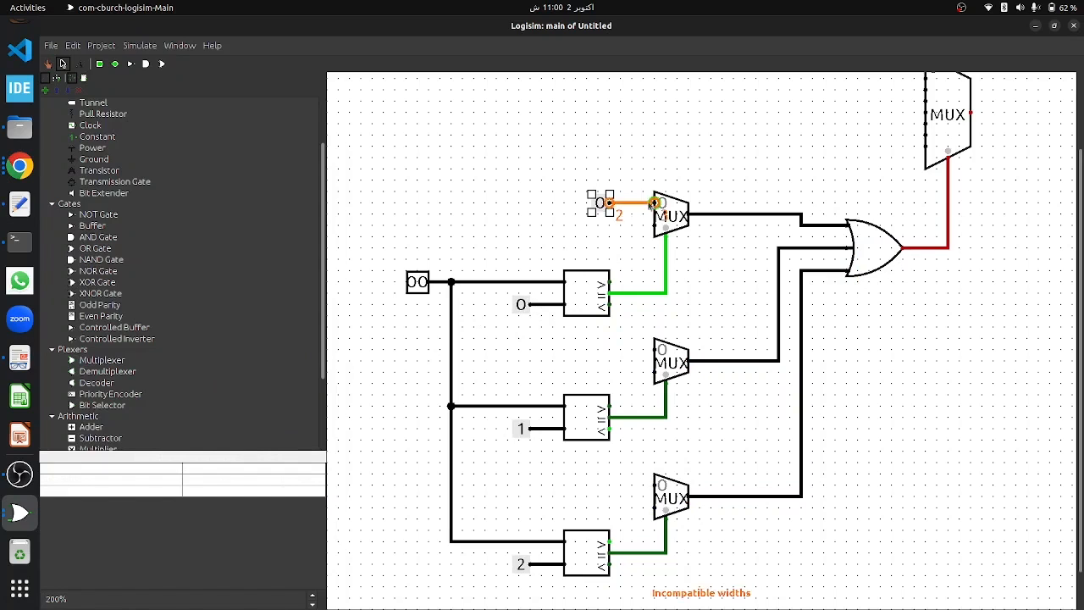
{"action": "left_click", "coordinate": [238, 484]}
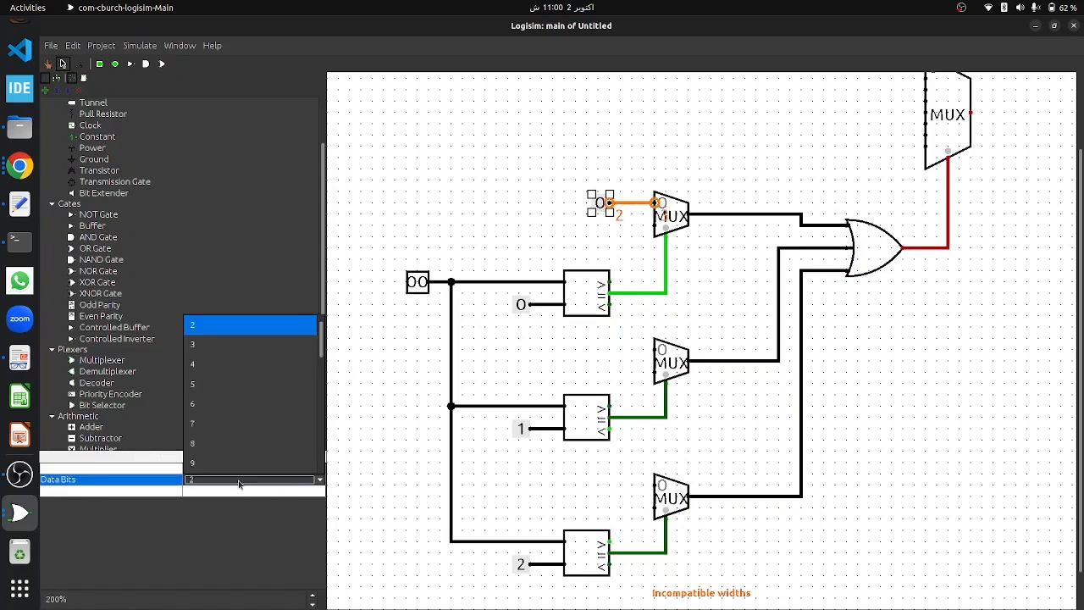
{"action": "left_click", "coordinate": [207, 344]}
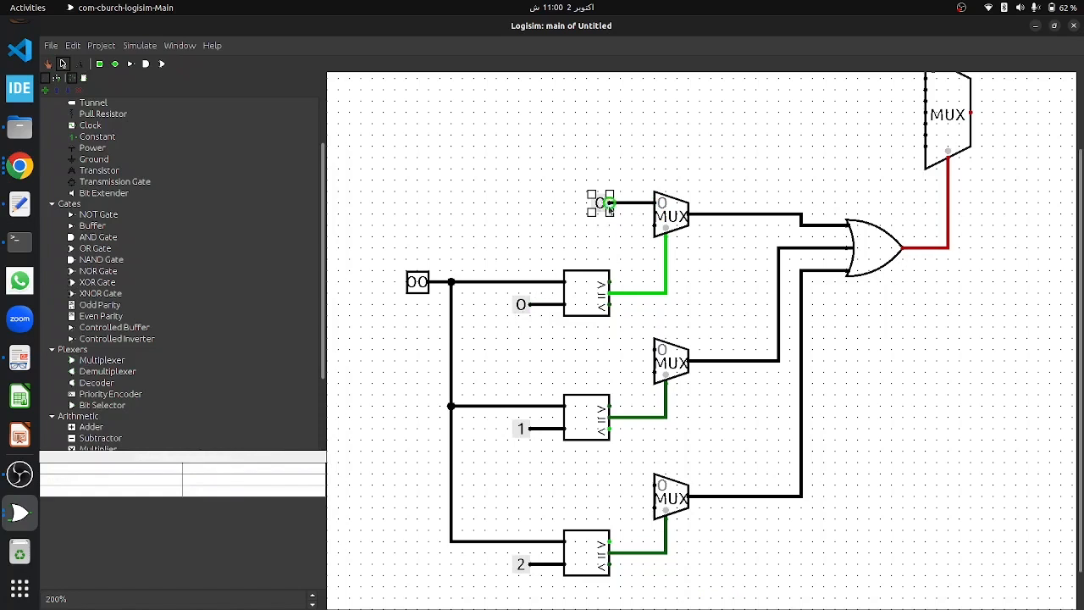
{"action": "left_click", "coordinate": [610, 225]}
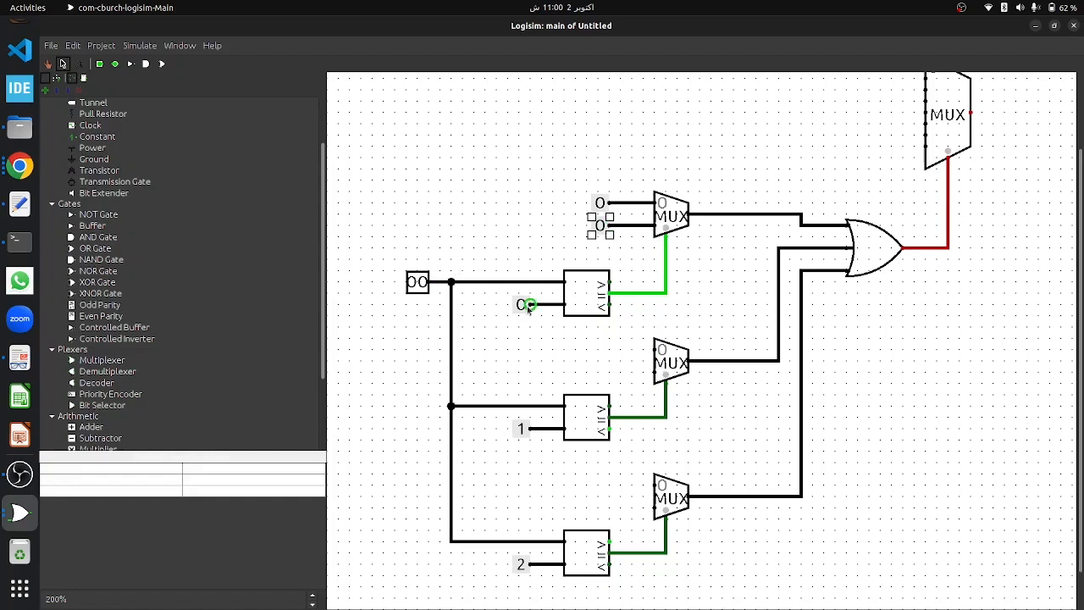
{"action": "left_click", "coordinate": [519, 235]}
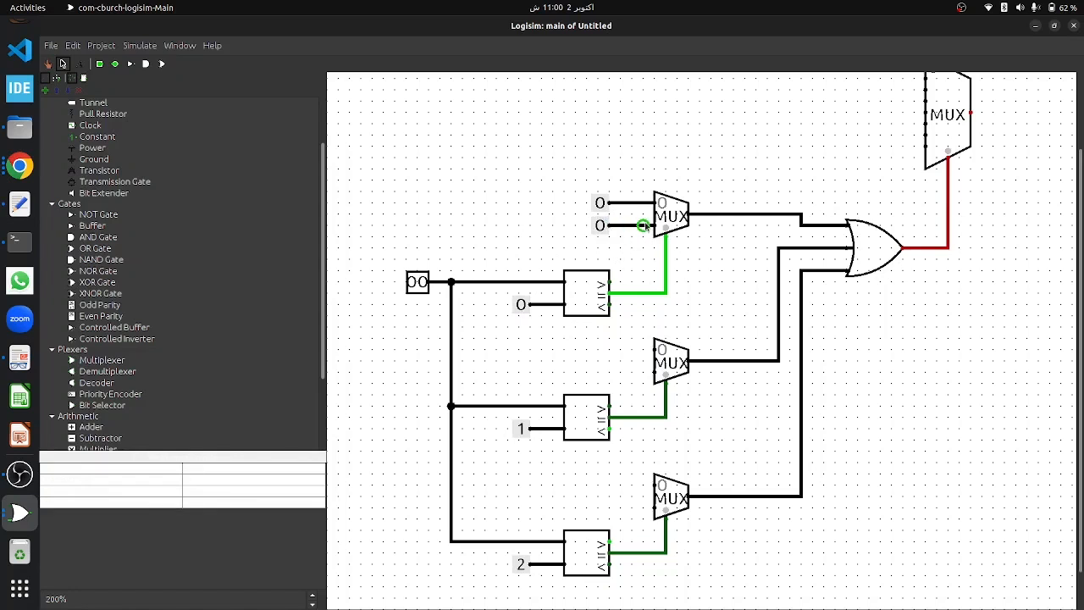
Copy the 3-bit constant 0 to both data inputs of the middle multiplexer and wire the copies in
{"action": "scroll", "coordinate": [703, 339], "scroll_direction": "up", "scroll_amount": 3}
{"action": "scroll", "coordinate": [919, 155], "scroll_direction": "up", "scroll_amount": 2}
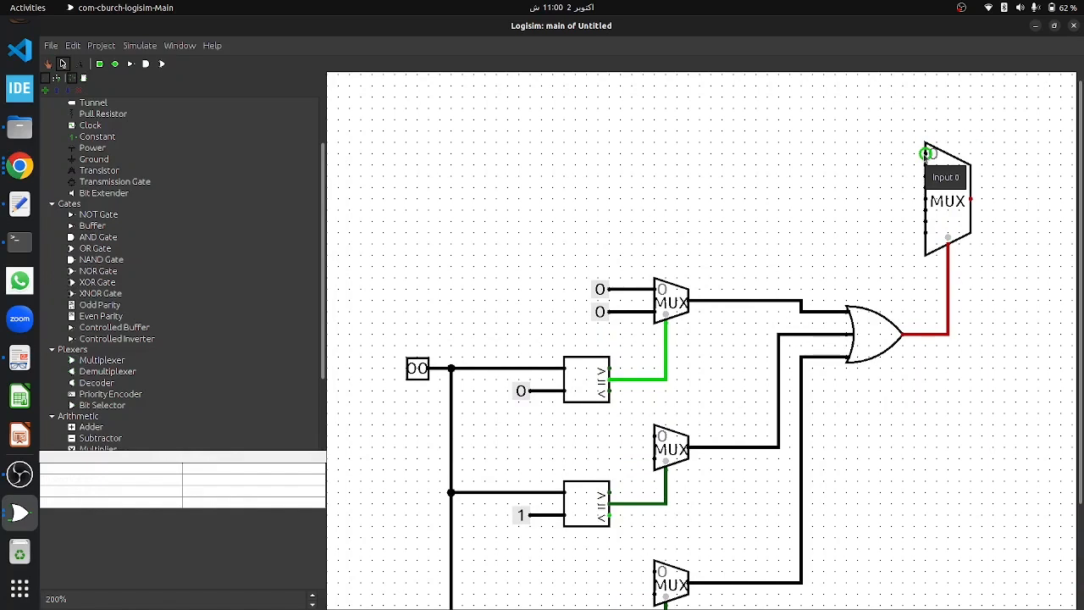
{"action": "scroll", "coordinate": [629, 306], "scroll_direction": "down", "scroll_amount": 5}
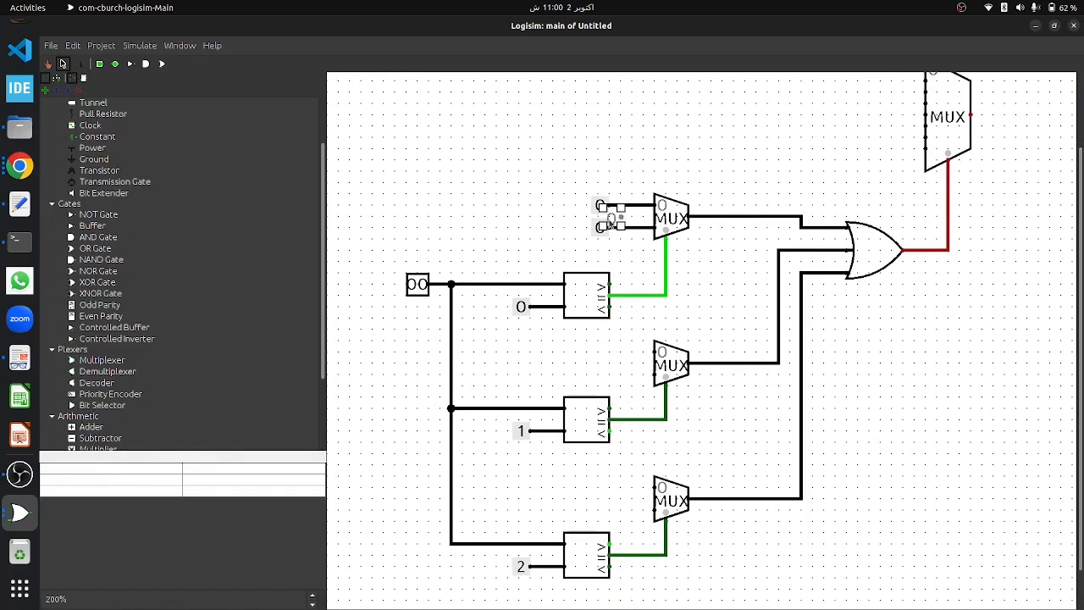
{"action": "left_click", "coordinate": [600, 353]}
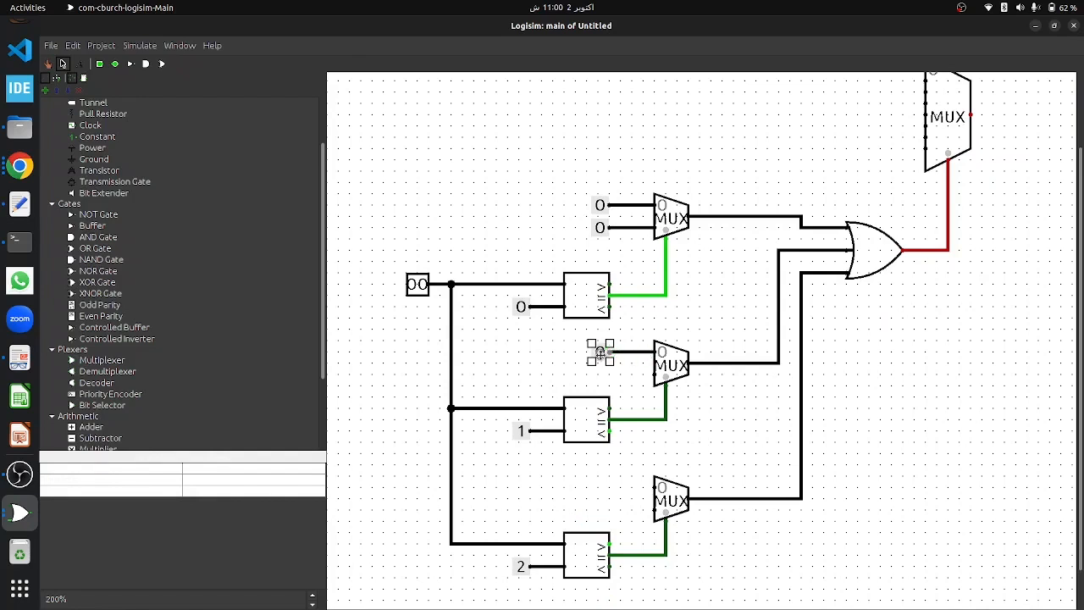
{"action": "left_click", "coordinate": [601, 374]}
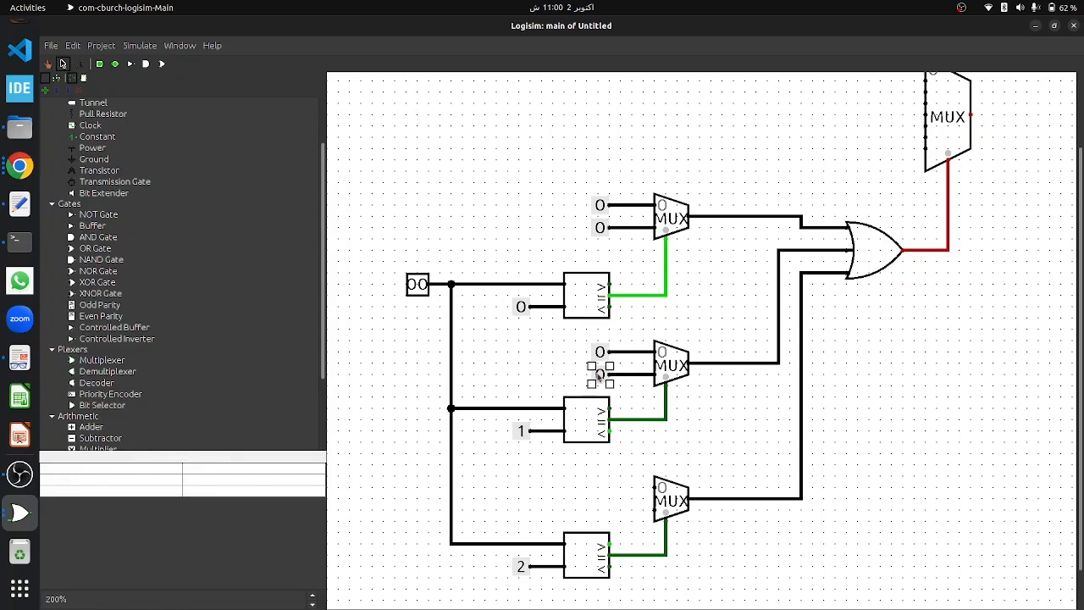
Replace the constant on the middle multiplexer's second data input with a copy of the constant 1, setting its data bits to 3
{"action": "left_click", "coordinate": [730, 417]}
{"action": "left_click", "coordinate": [521, 430]}
{"action": "left_click", "coordinate": [599, 377]}
{"action": "key", "text": "Delete"}
{"action": "left_click_drag", "start_coordinate": [519, 433], "coordinate": [599, 375]}
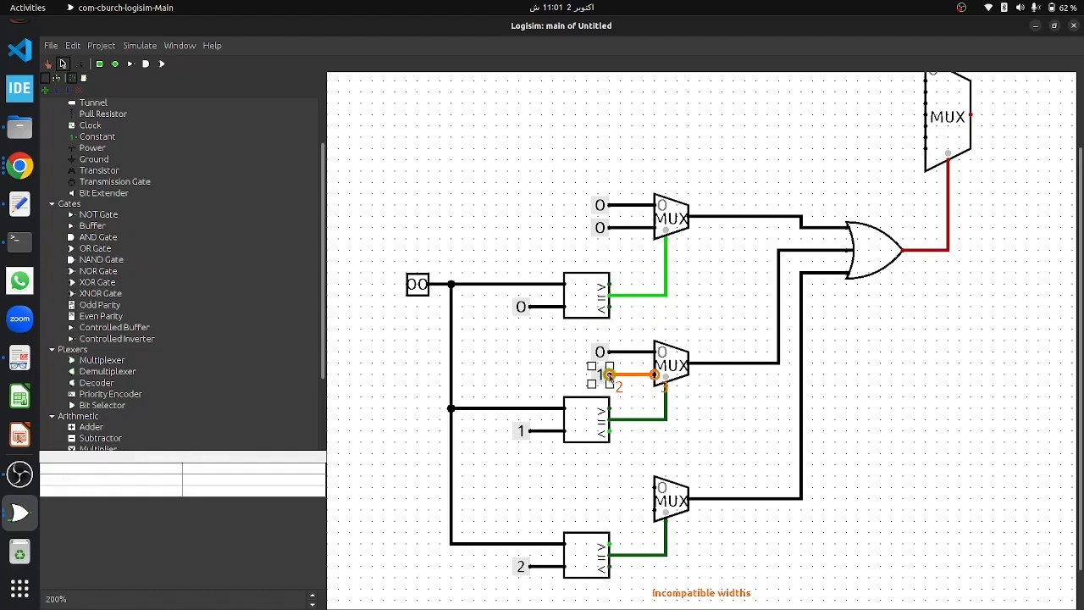
{"action": "left_click", "coordinate": [228, 479]}
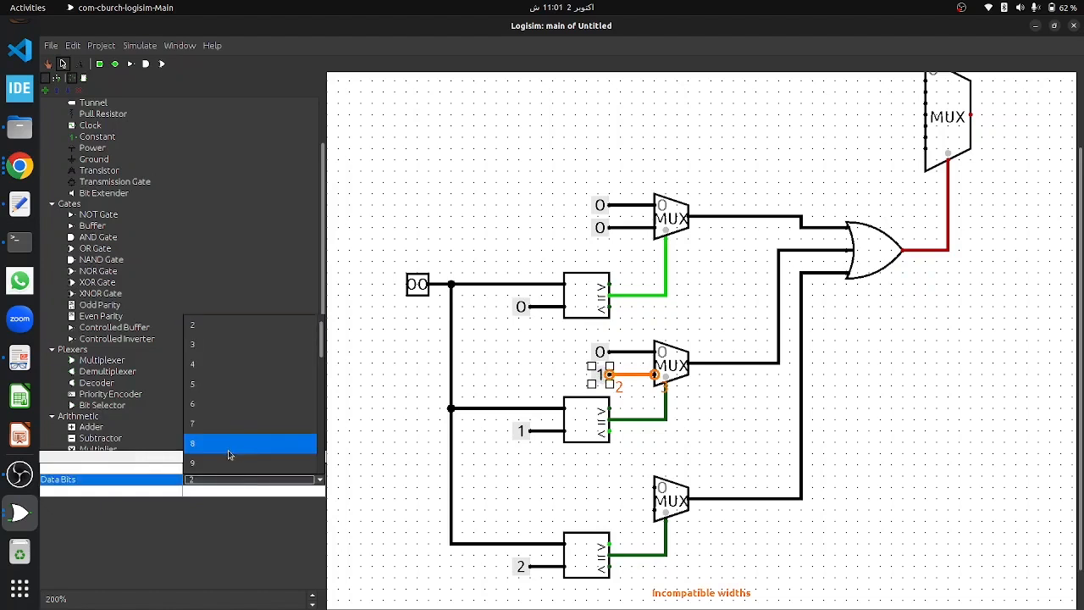
{"action": "left_click", "coordinate": [220, 337]}
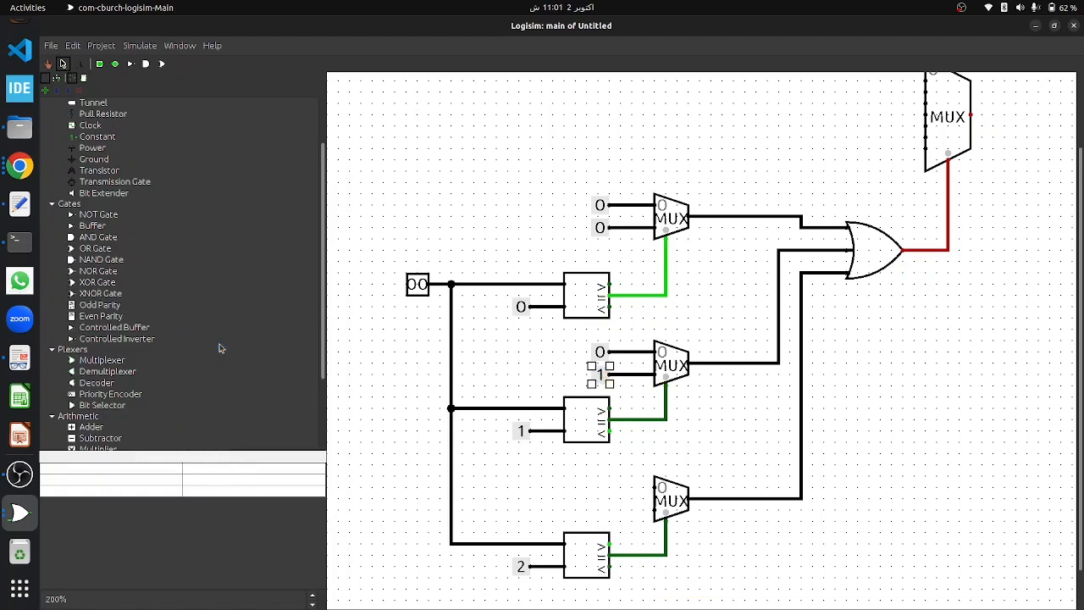
Copy the middle multiplexer's 3-bit constant 0 and wire the copy to the lower multiplexer's first data input
{"action": "left_click", "coordinate": [601, 352]}
{"action": "left_click", "coordinate": [597, 487]}
{"action": "left_click_drag", "start_coordinate": [610, 487], "coordinate": [653, 487]}
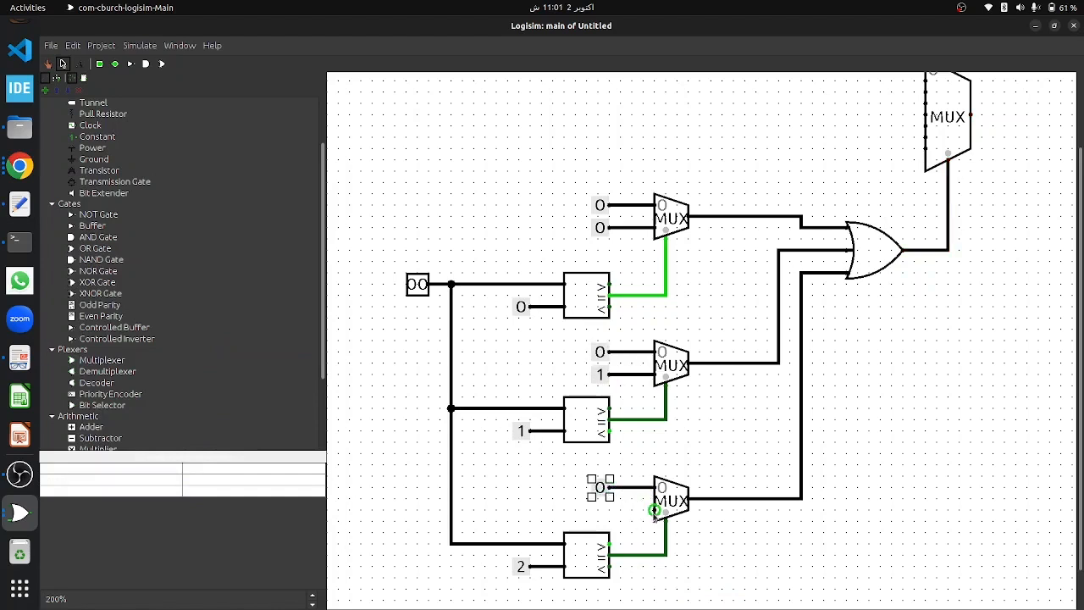
{"action": "left_click", "coordinate": [640, 520]}
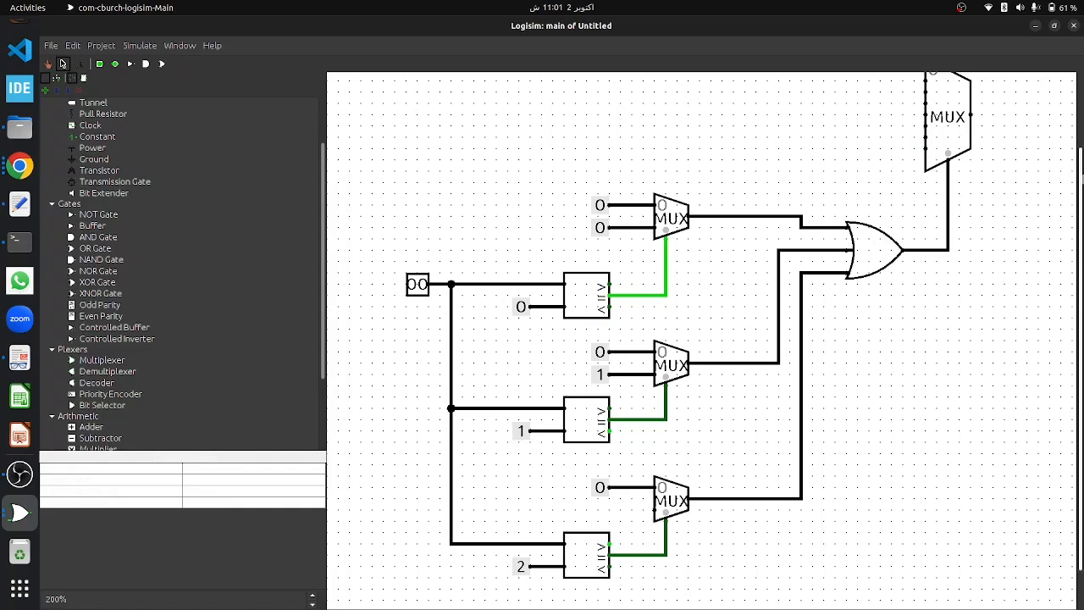
Place an output pin beside the large multiplexer, wire it to the multiplexer's output, and set the pin's data bits to 3
{"action": "scroll", "coordinate": [1068, 166], "scroll_direction": "up", "scroll_amount": 2}
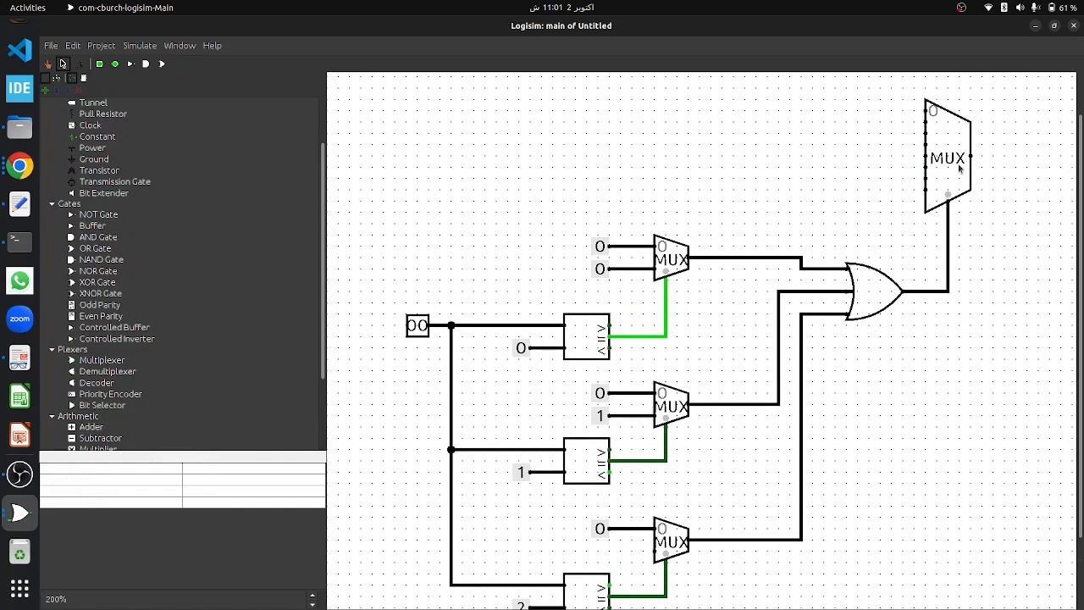
{"action": "left_click", "coordinate": [115, 63]}
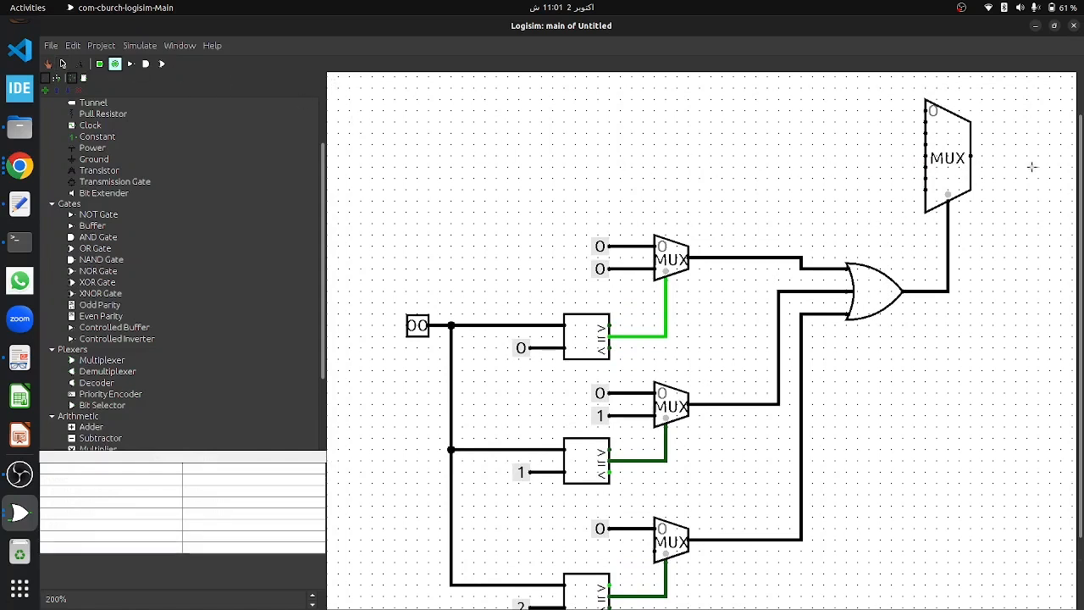
{"action": "left_click", "coordinate": [1038, 156]}
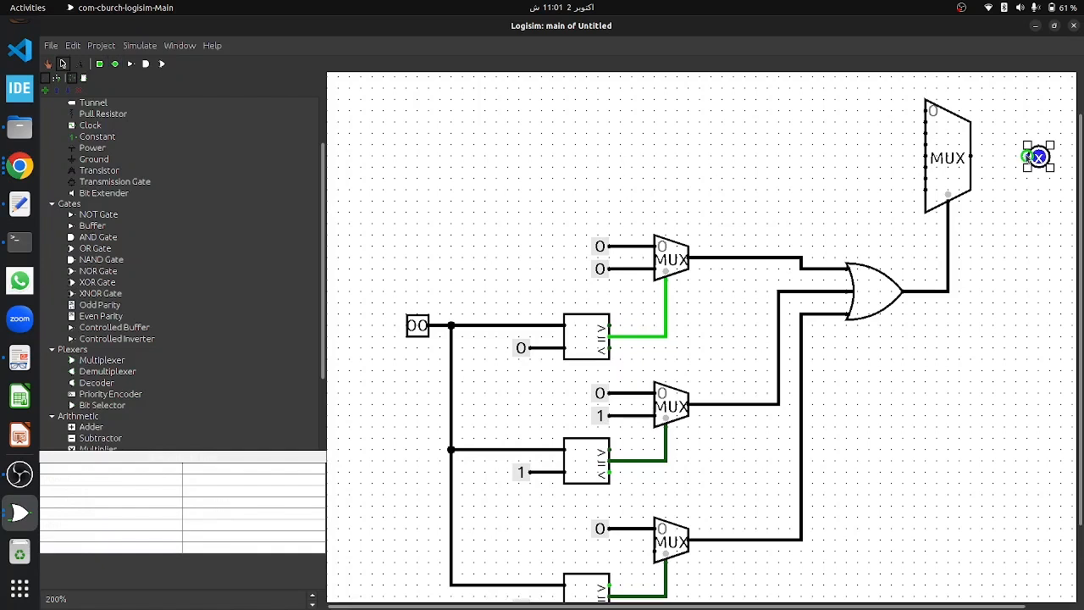
{"action": "left_click", "coordinate": [262, 480]}
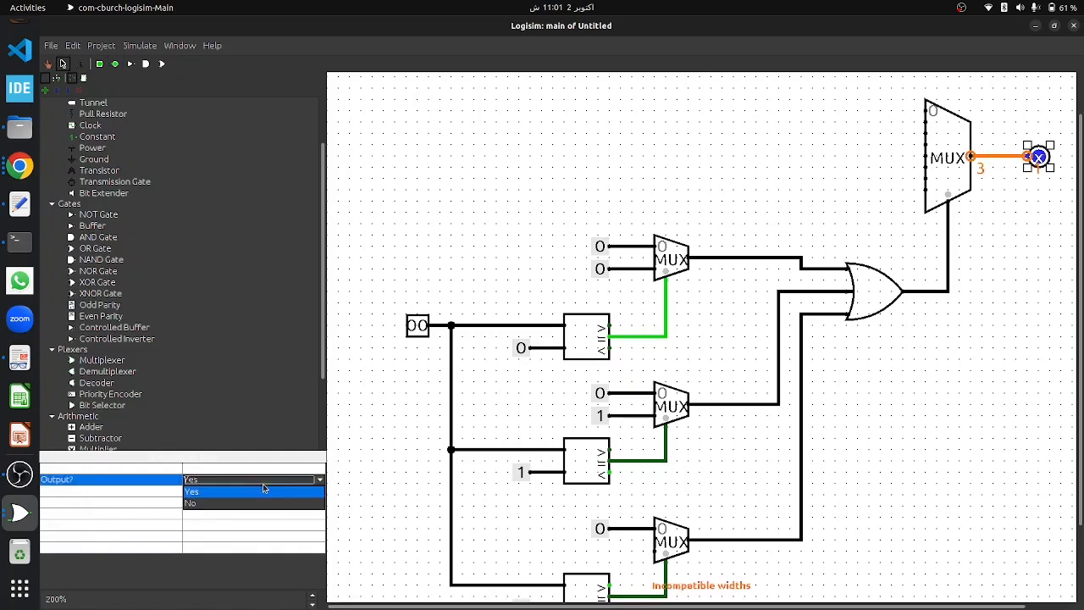
{"action": "left_click", "coordinate": [185, 495]}
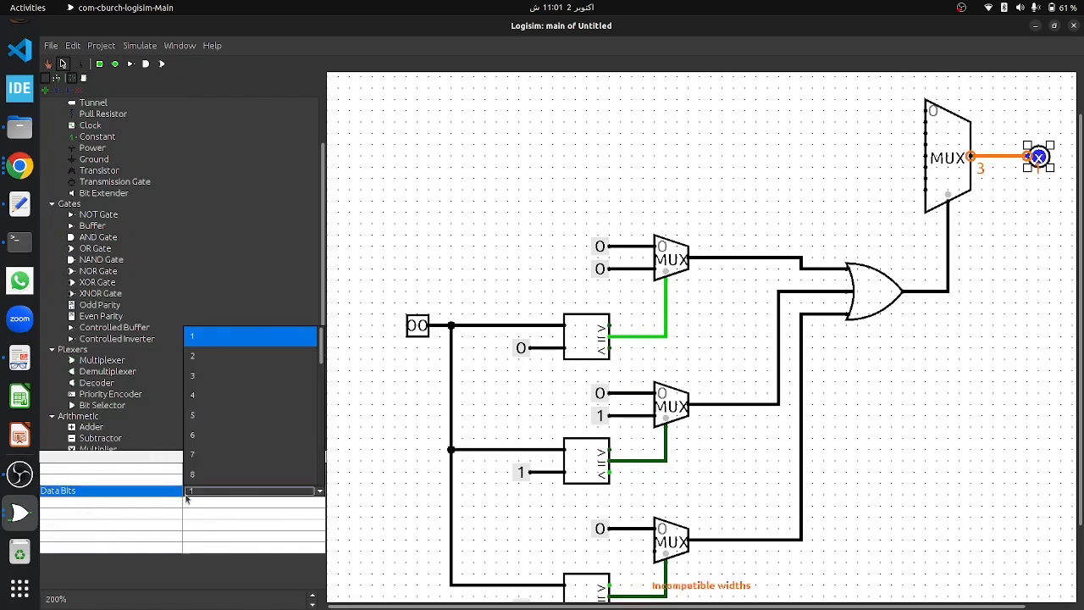
{"action": "left_click", "coordinate": [226, 376]}
Copy the upper multiplexer's 3-bit constant 0 and wire the copy to the large multiplexer's first data input
{"action": "left_click", "coordinate": [599, 248]}
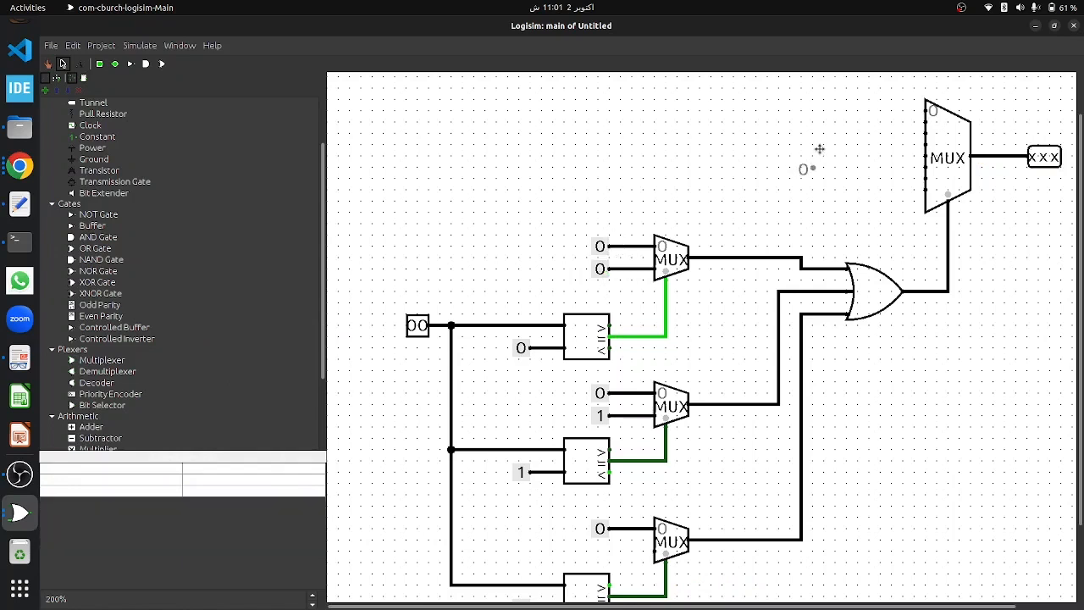
{"action": "left_click", "coordinate": [858, 117]}
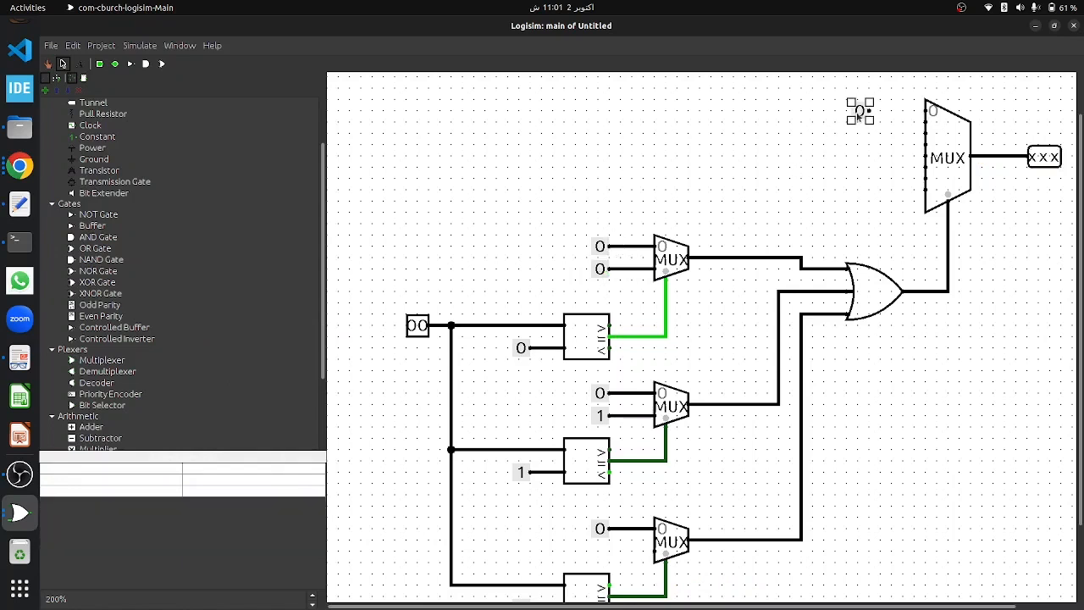
{"action": "left_click_drag", "start_coordinate": [881, 111], "coordinate": [925, 111]}
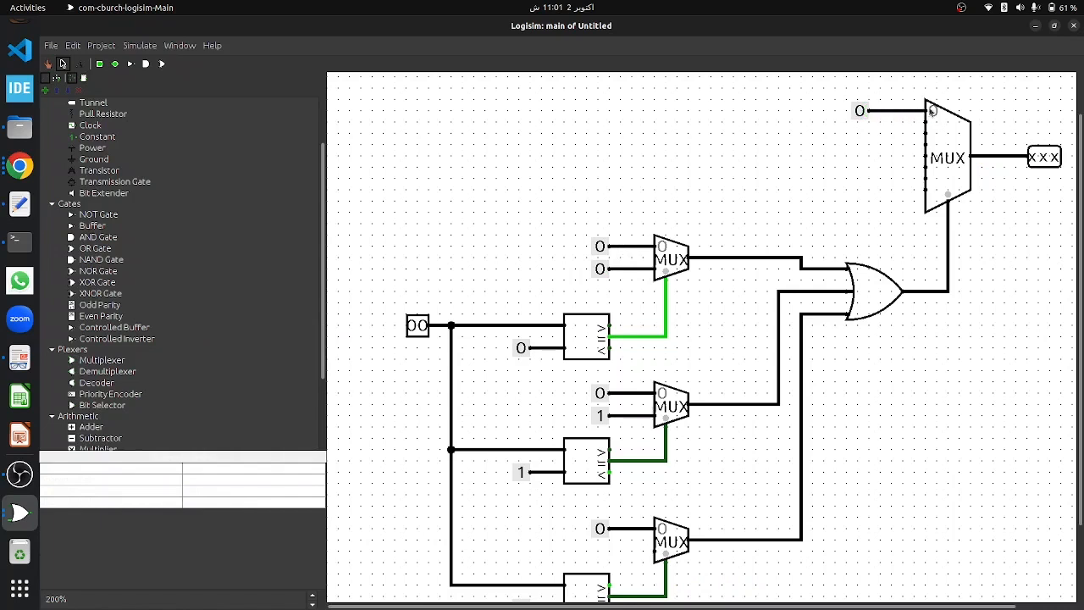
Duplicate that constant 0, wire the copy to the large multiplexer's second data input, and set its value to 1
{"action": "left_click", "coordinate": [860, 114]}
{"action": "key", "text": "ctrl+d"}
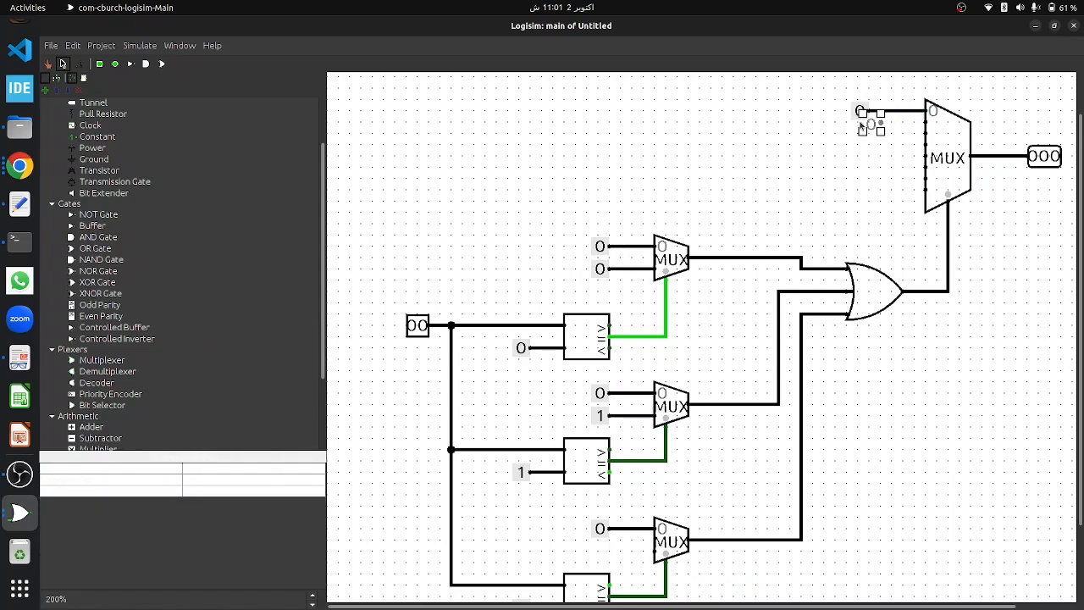
{"action": "mouse_move", "coordinate": [860, 125]}
{"action": "left_mouse_down"}
{"action": "mouse_move", "coordinate": [830, 132]}
{"action": "mouse_move", "coordinate": [926, 123]}
{"action": "left_mouse_up"}
{"action": "left_click", "coordinate": [831, 132]}
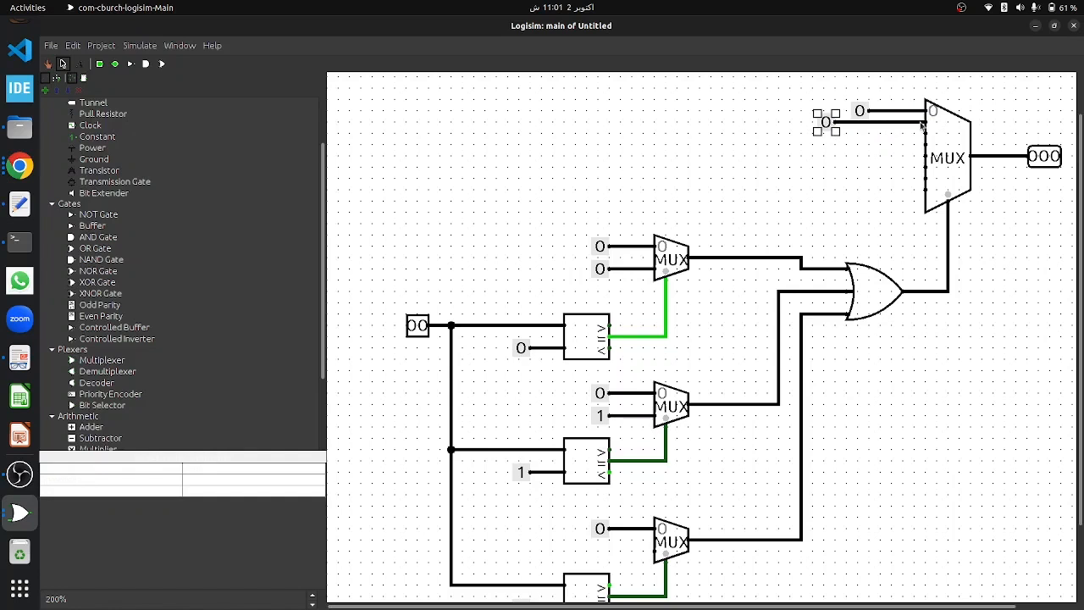
{"action": "key", "text": "1"}
{"action": "left_click", "coordinate": [838, 159]}
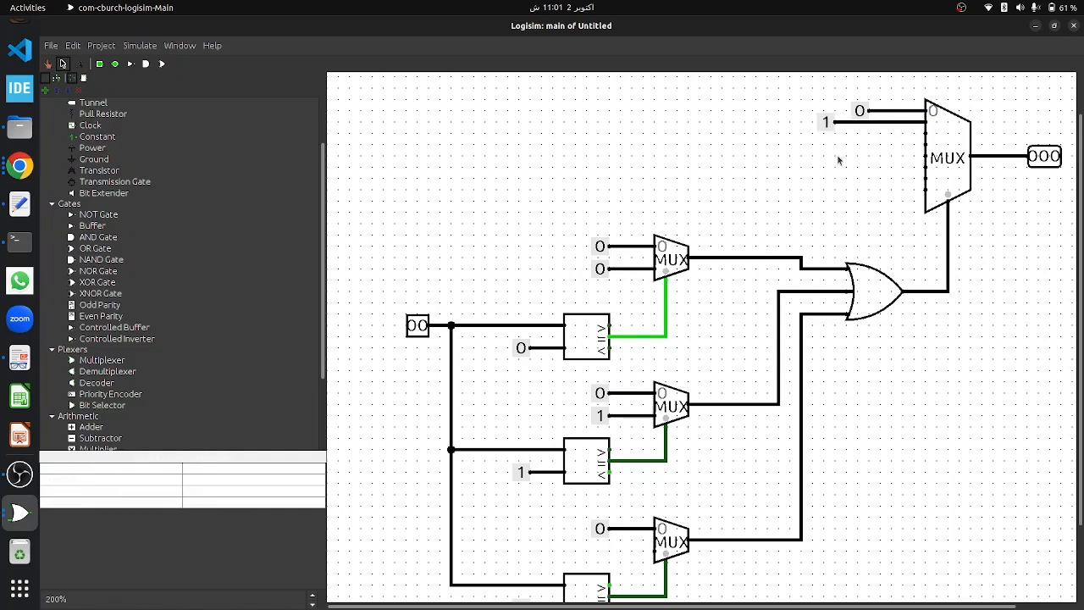
Duplicate the constant 1, wire the copy to the large multiplexer's third data input, and set its value to 5
{"action": "left_click", "coordinate": [828, 125]}
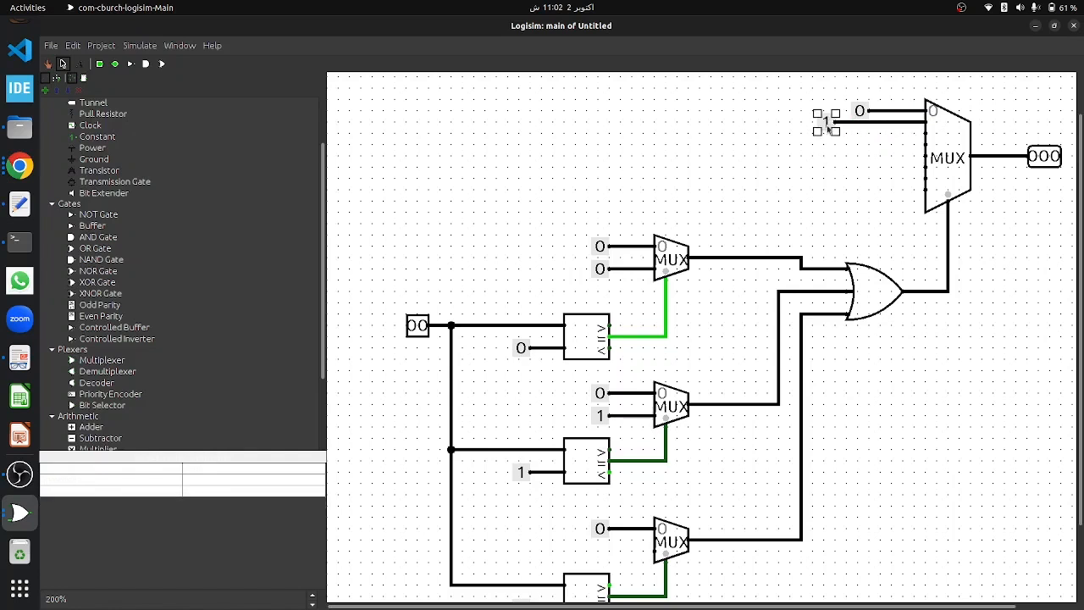
{"action": "key", "text": "ctrl+d"}
{"action": "left_click_drag", "start_coordinate": [836, 135], "coordinate": [794, 135]}
{"action": "left_click_drag", "start_coordinate": [801, 134], "coordinate": [912, 135]}
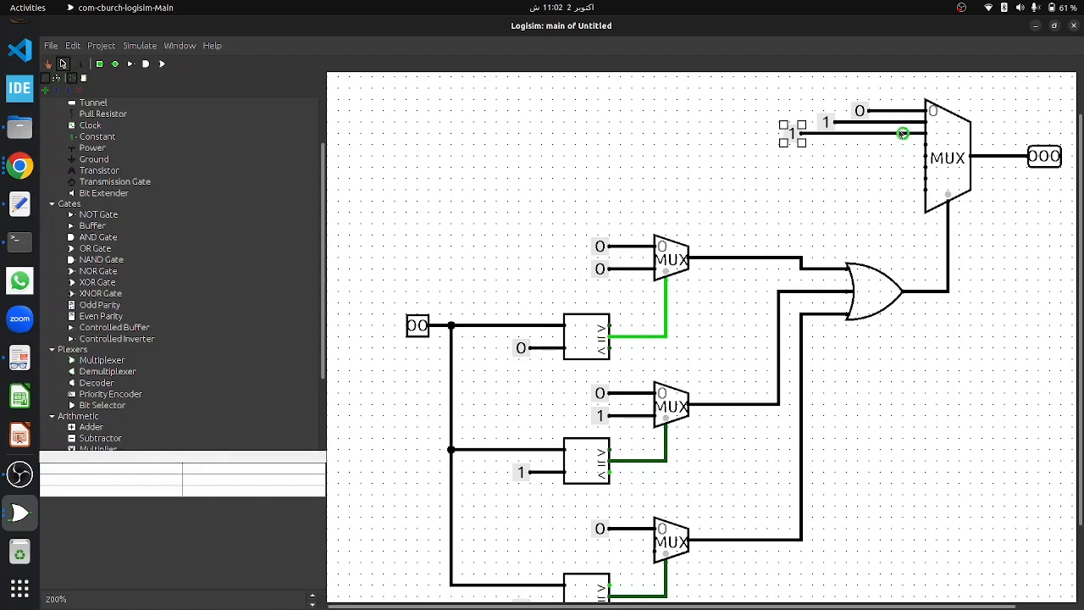
{"action": "key", "text": "5"}
{"action": "left_click", "coordinate": [807, 169]}
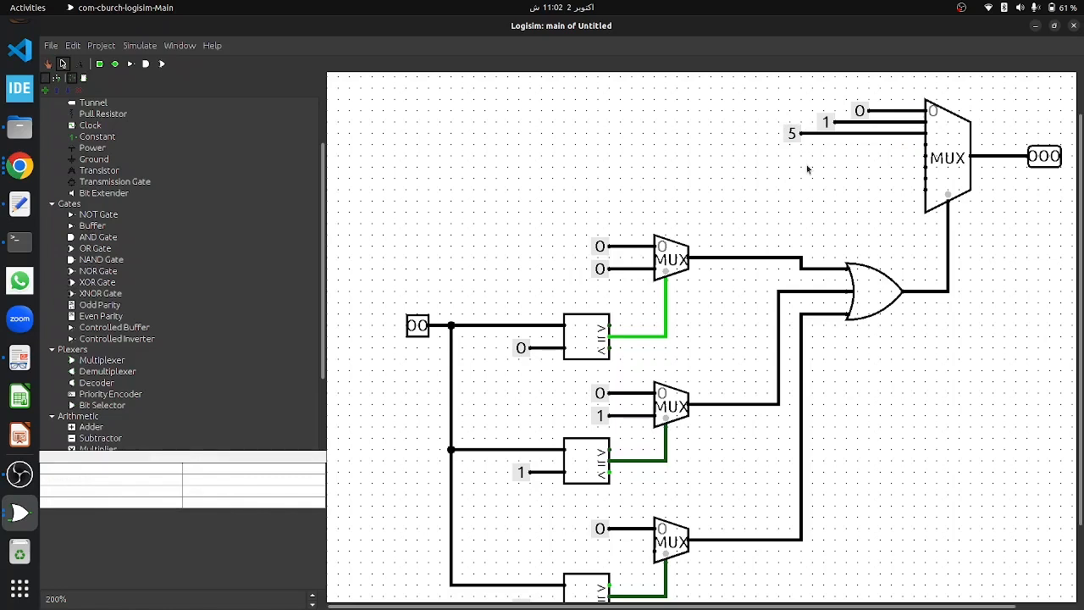
Check the slide's ALUControl codes and wire a copy of the constant 5 to the large multiplexer's fourth data input, set to 3
{"action": "key", "text": "alt+Tab"}
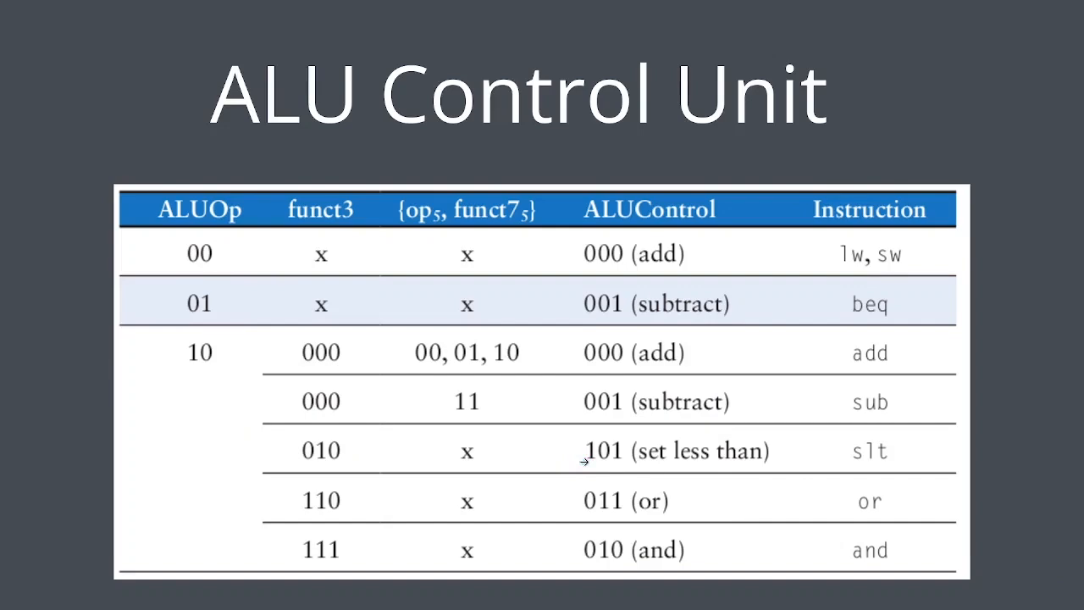
{"action": "key", "text": "alt+Tab"}
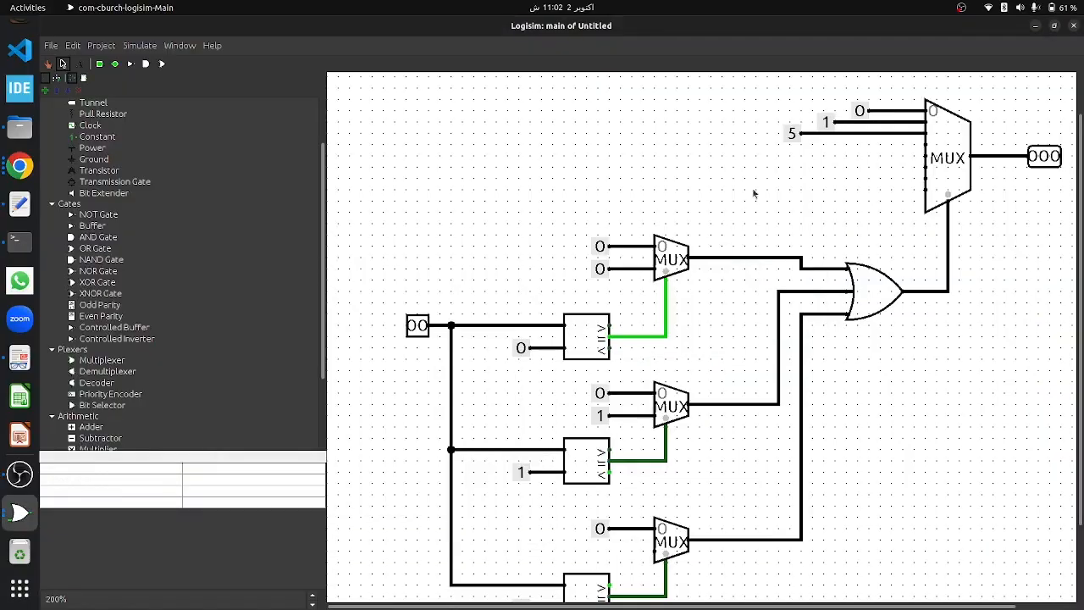
{"action": "left_click", "coordinate": [791, 136]}
{"action": "key", "text": "ctrl+d"}
{"action": "left_click_drag", "start_coordinate": [804, 152], "coordinate": [924, 144]}
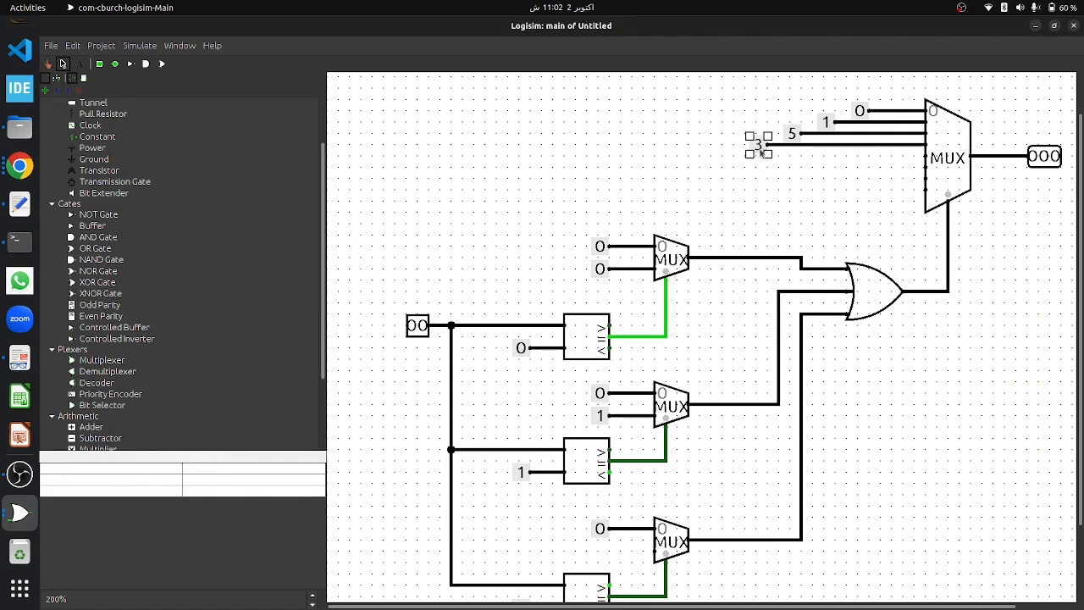
Wire a copy of the constant 3, set to 2, to the large multiplexer's fifth data input, and connect constant 0 to the remaining three inputs
{"action": "key", "text": "ctrl+d"}
{"action": "left_click_drag", "start_coordinate": [765, 160], "coordinate": [926, 155]}
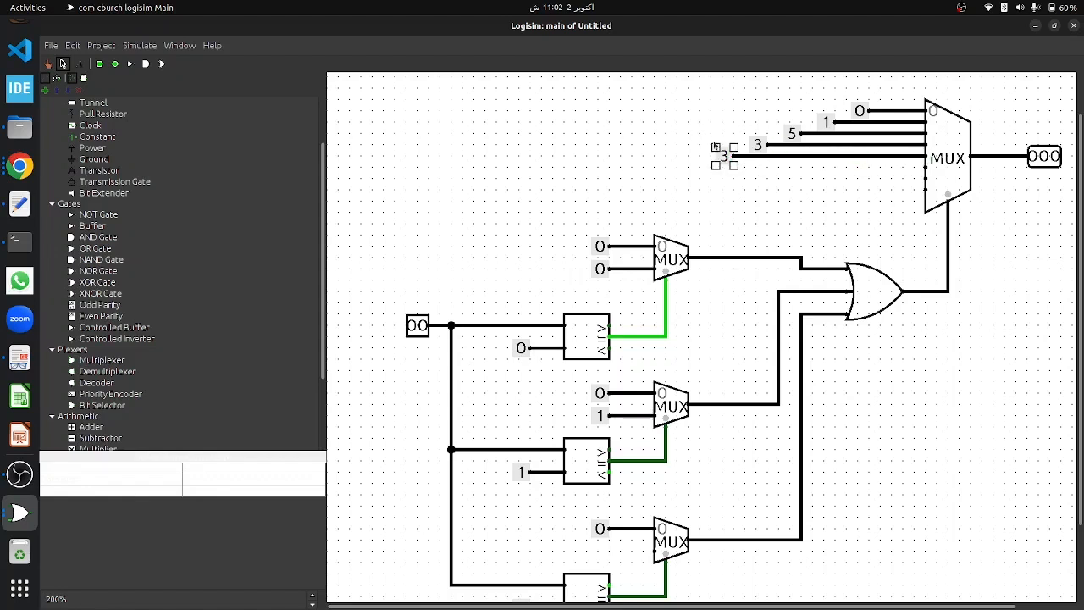
{"action": "key", "text": "2"}
{"action": "left_click", "coordinate": [734, 191]}
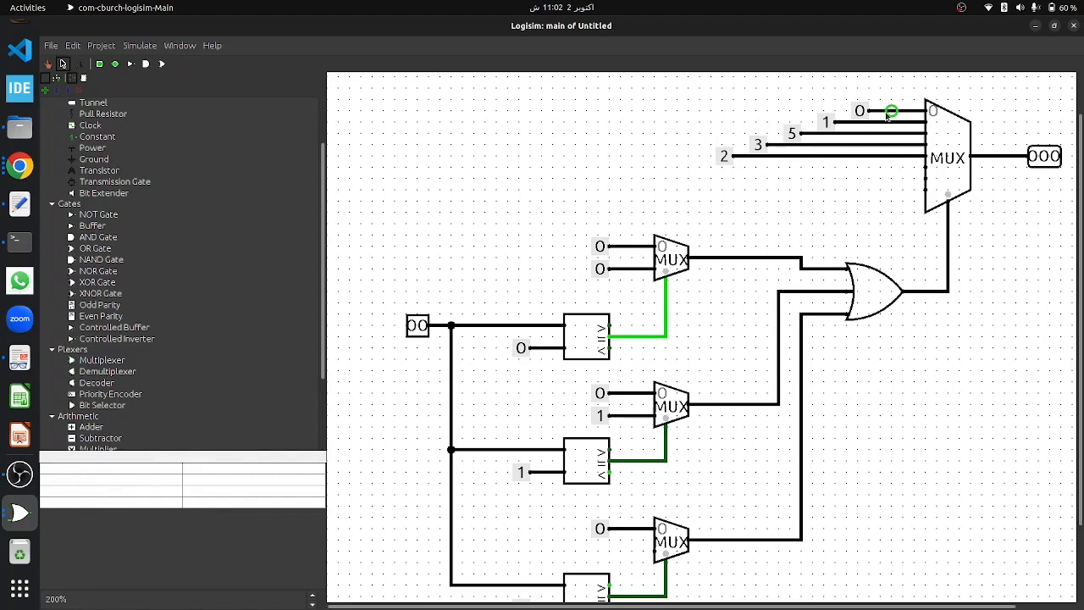
{"action": "left_click_drag", "start_coordinate": [892, 112], "coordinate": [926, 187]}
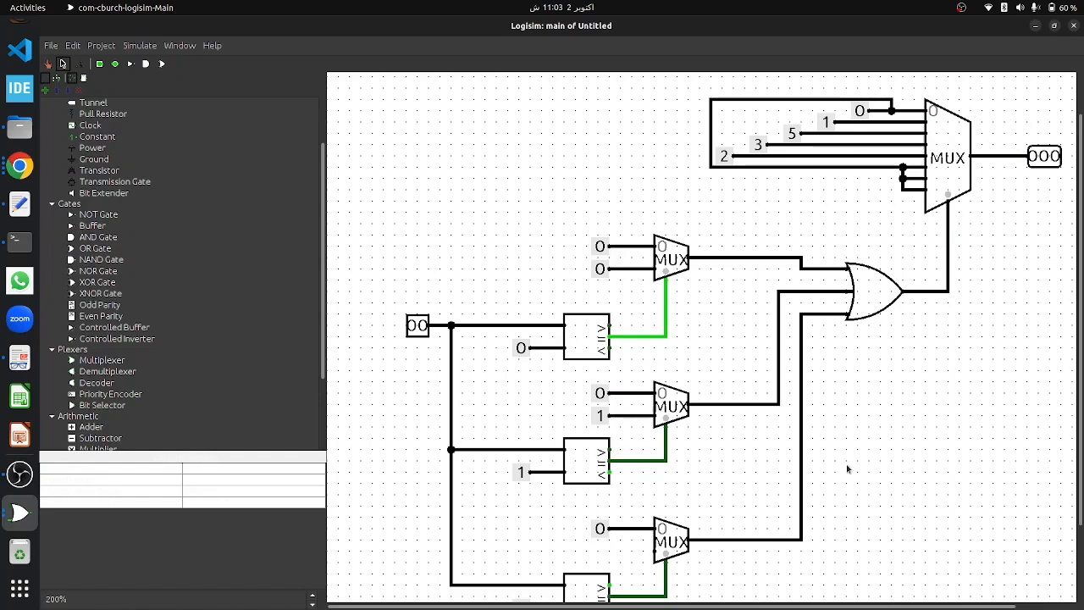
Test the circuit by switching the 2-bit ALUOp input pin to 01, 11 and 10
{"action": "scroll", "coordinate": [849, 466], "scroll_direction": "down", "scroll_amount": 3}
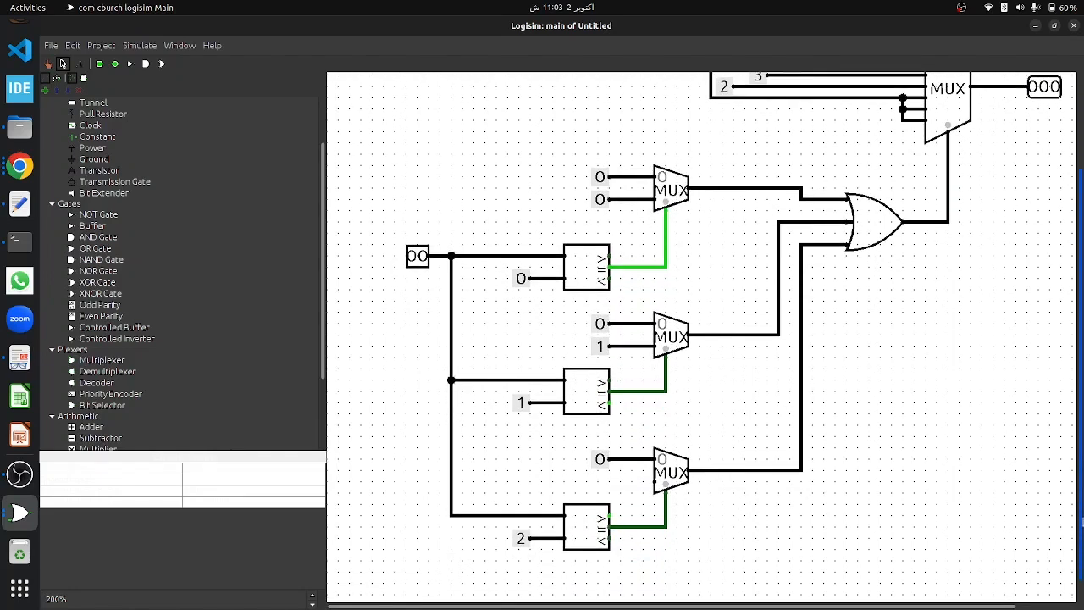
{"action": "scroll", "coordinate": [829, 551], "scroll_direction": "down", "scroll_amount": 1}
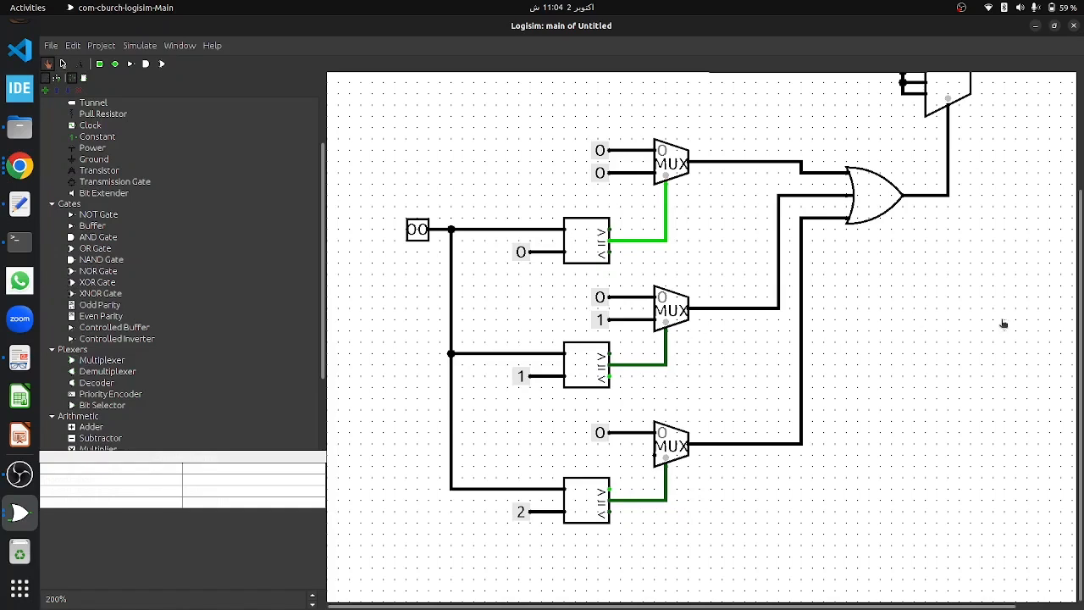
{"action": "left_click_drag", "start_coordinate": [1080, 359], "coordinate": [1082, 287]}
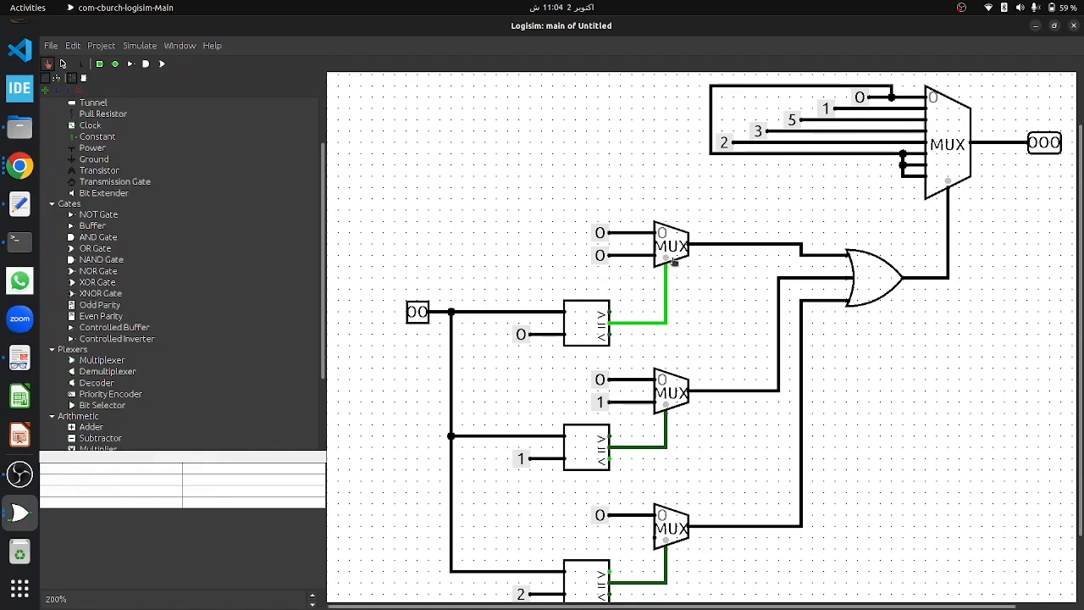
{"action": "left_click", "coordinate": [421, 313]}
{"action": "left_click", "coordinate": [420, 314]}
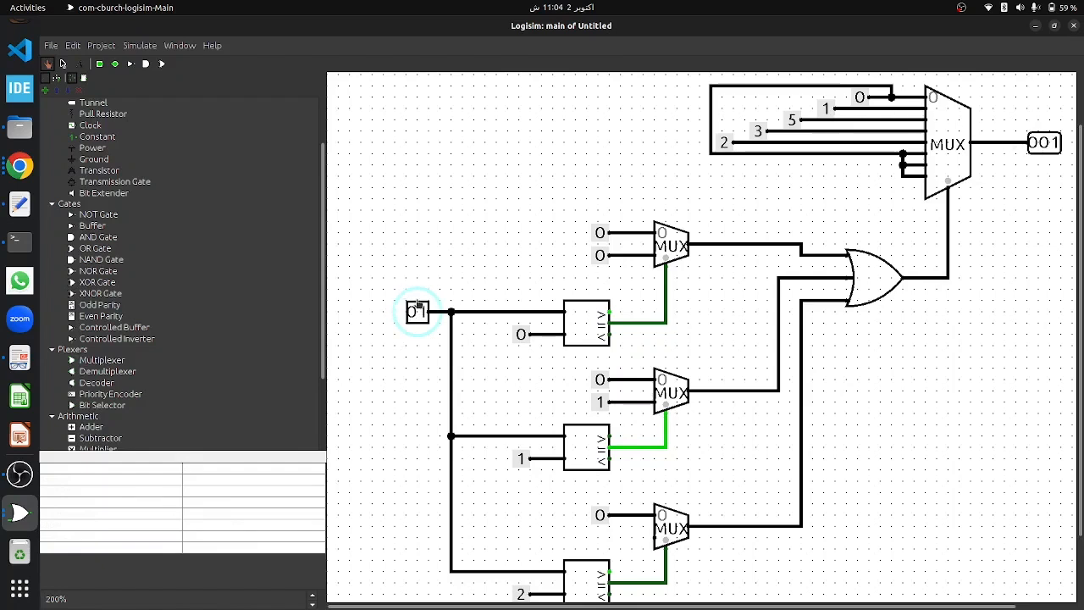
{"action": "left_click", "coordinate": [412, 311]}
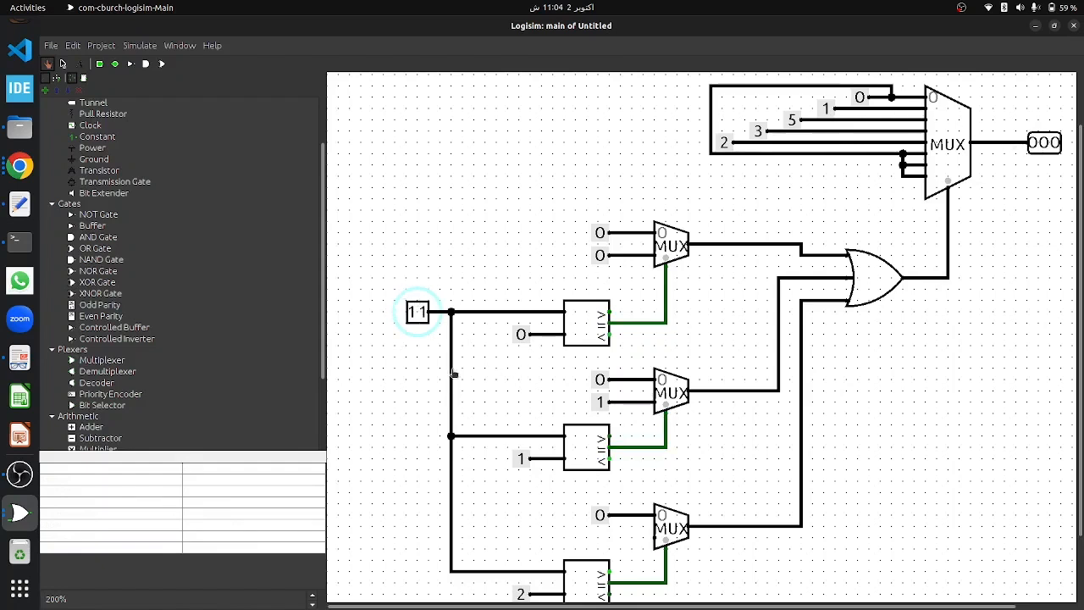
{"action": "left_click", "coordinate": [424, 312]}
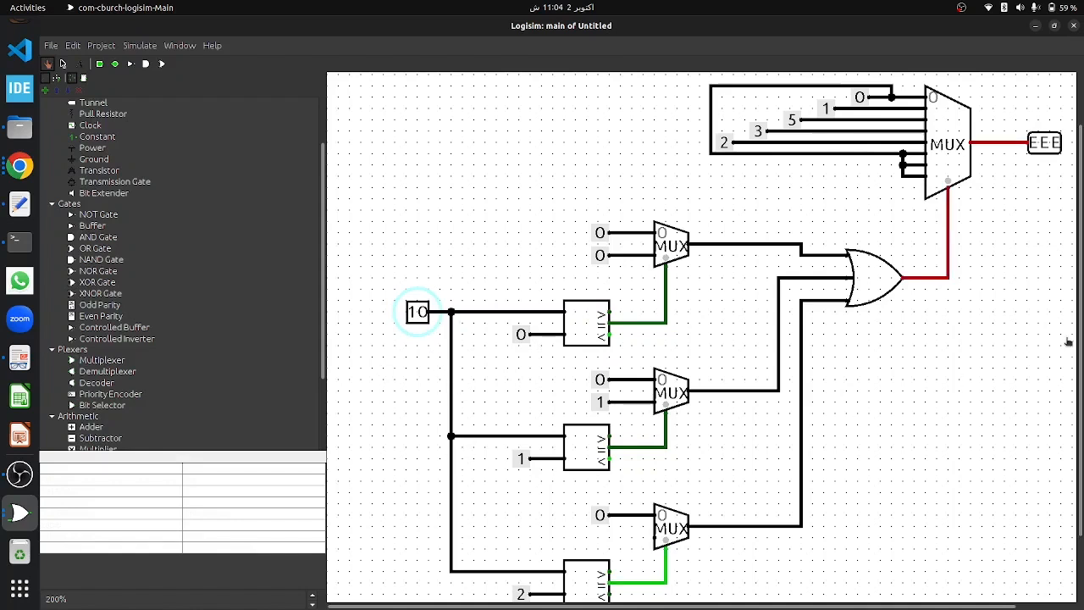
{"action": "scroll", "coordinate": [1033, 304], "scroll_direction": "down", "scroll_amount": 1}
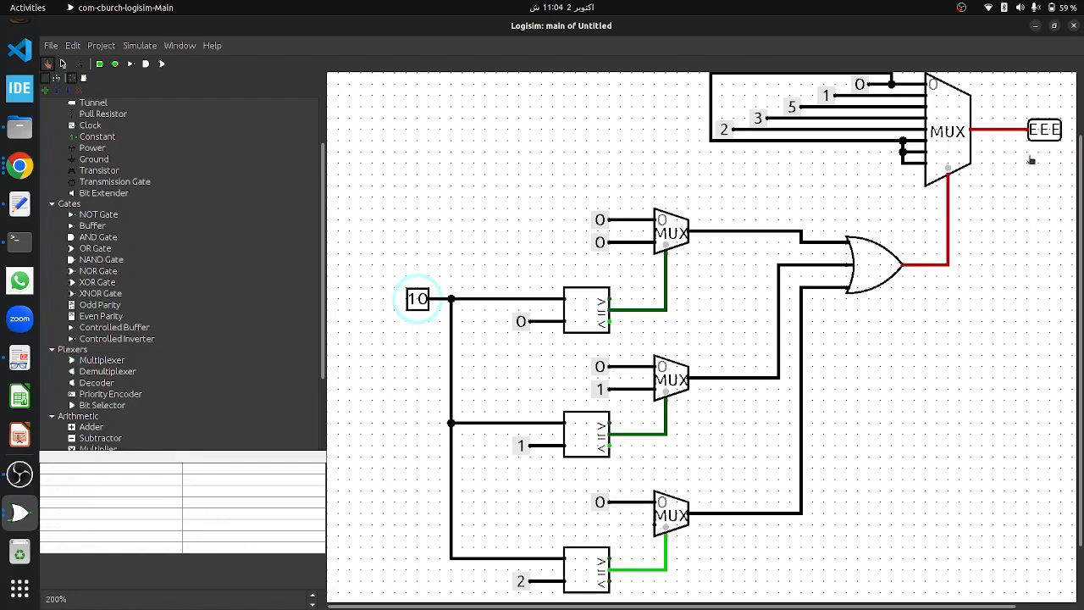
Copy the middle multiplexer's constant 1, wire the copy to the lower multiplexer's second data input, and set its value to 2
{"action": "left_click", "coordinate": [62, 63]}
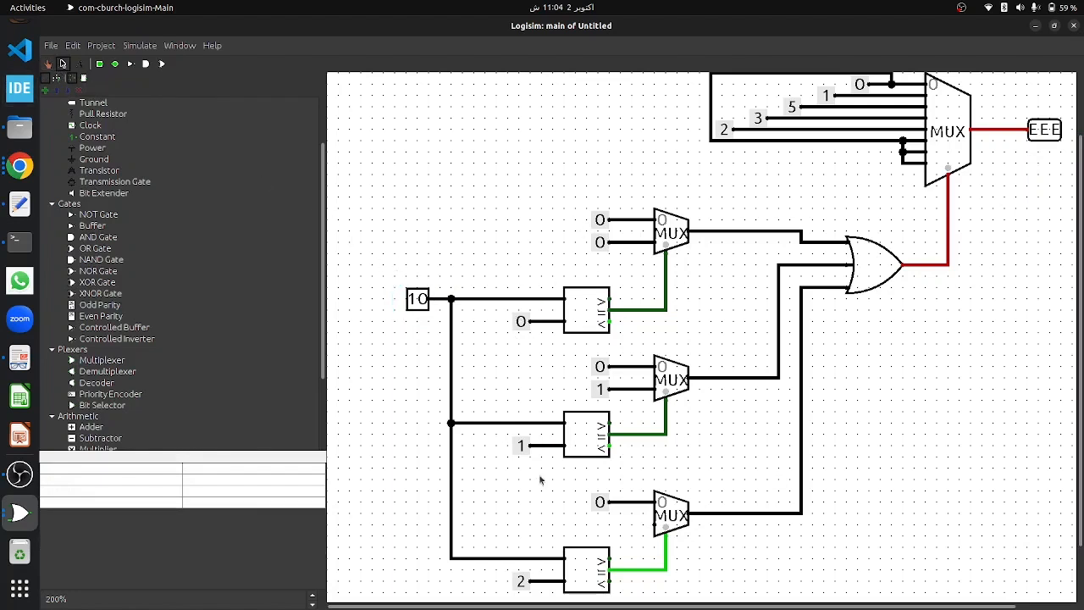
{"action": "left_click", "coordinate": [599, 390]}
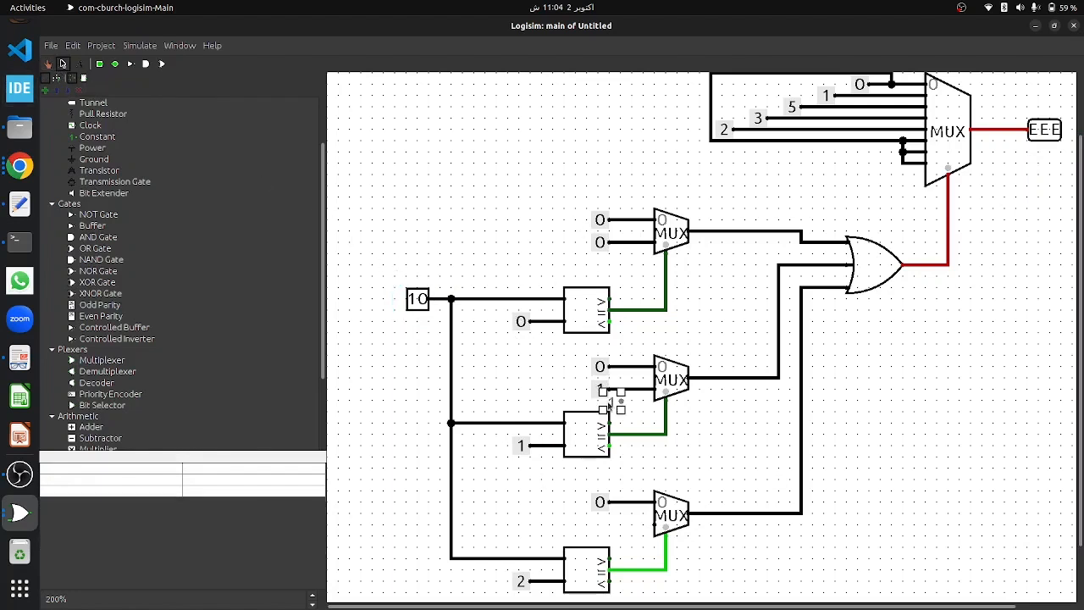
{"action": "left_click_drag", "start_coordinate": [598, 519], "coordinate": [655, 526]}
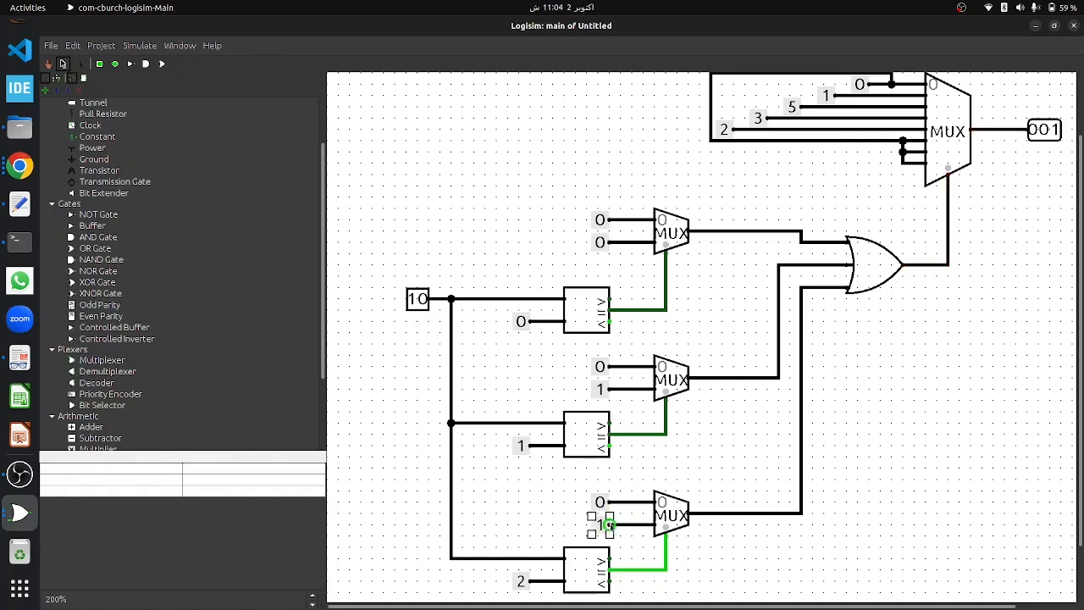
{"action": "key", "text": "2"}
{"action": "left_click", "coordinate": [745, 551]}
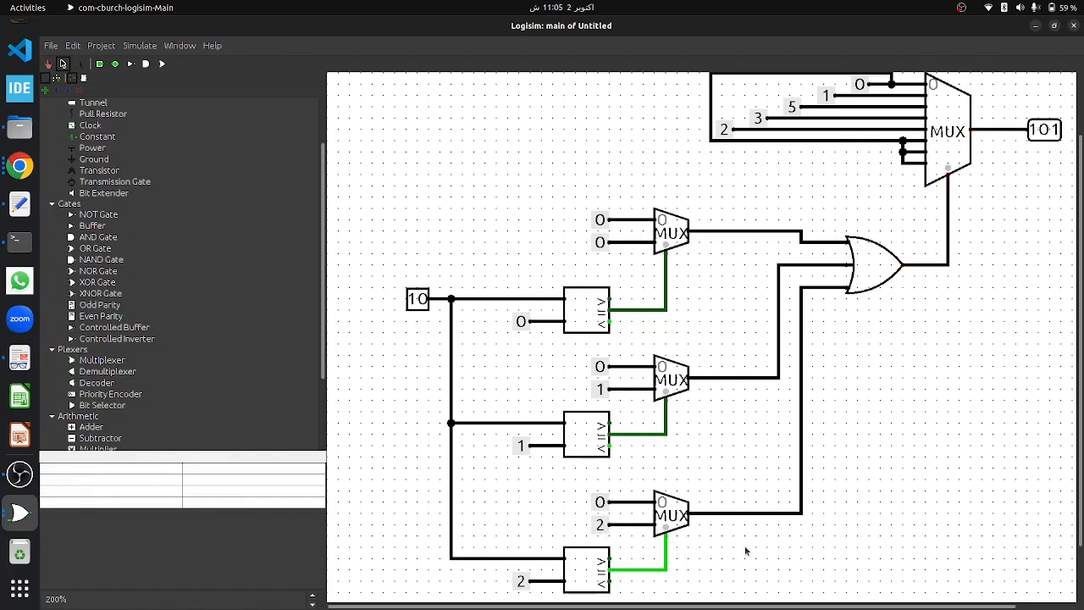
Compare the large multiplexer's output for ALUOp 10 with the ALU Control Unit table on the slide
{"action": "left_click", "coordinate": [48, 65]}
{"action": "scroll", "coordinate": [694, 539], "scroll_direction": "up", "scroll_amount": 2}
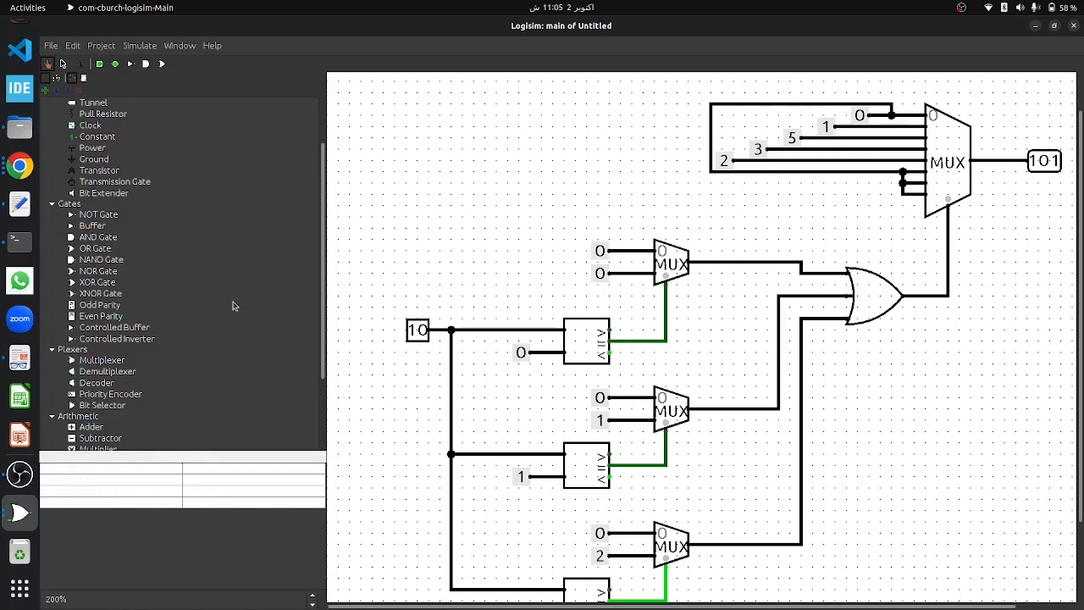
{"action": "left_click", "coordinate": [63, 64]}
{"action": "key", "text": "alt+Tab"}
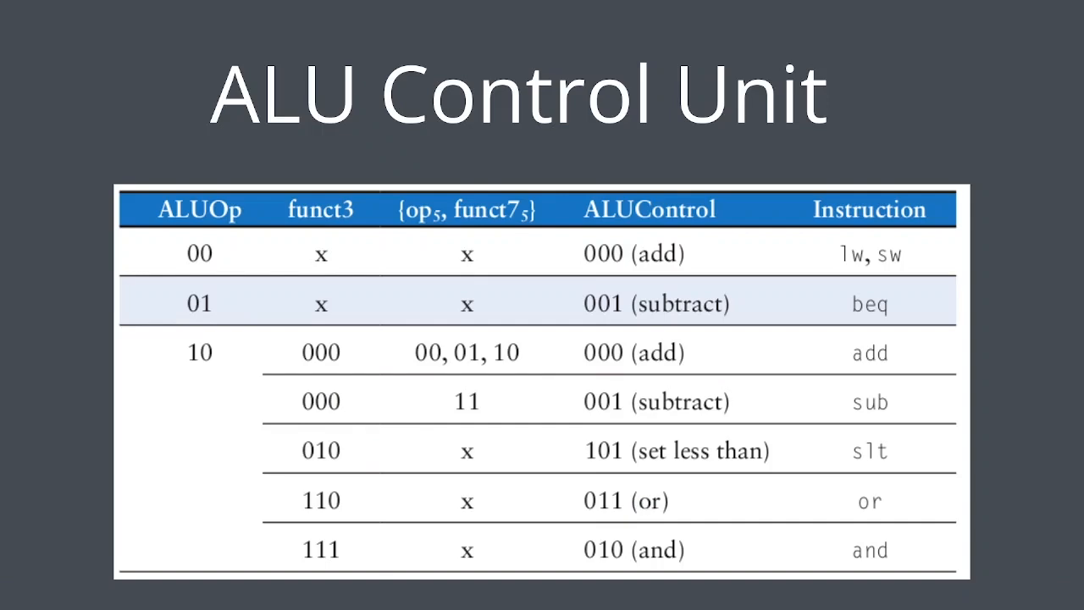
{"action": "key", "text": "alt+Tab"}
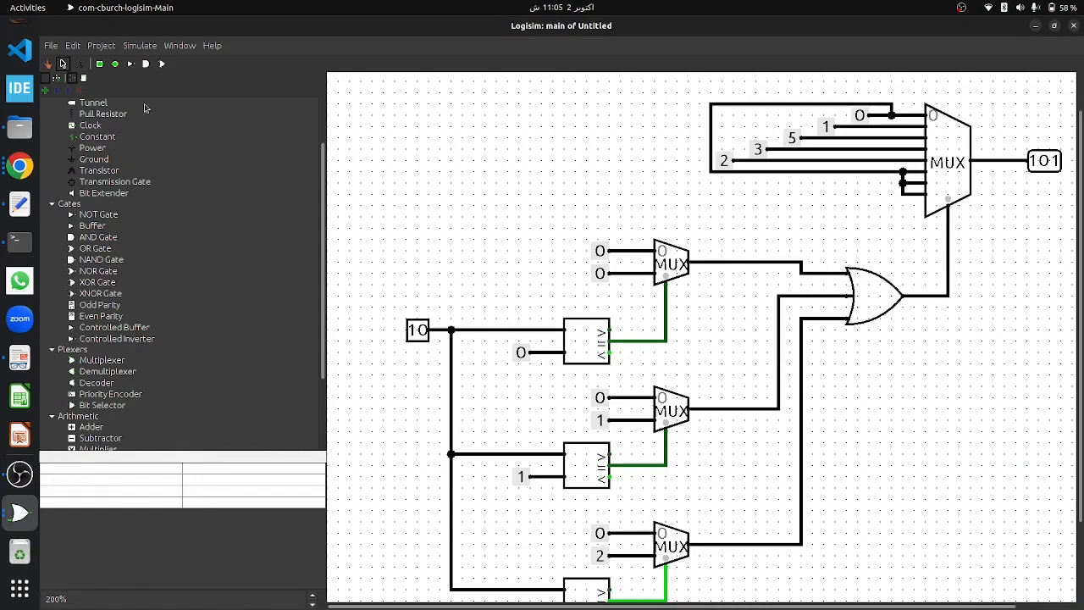
{"action": "left_click", "coordinate": [48, 64]}
{"action": "key", "text": "alt+Tab"}
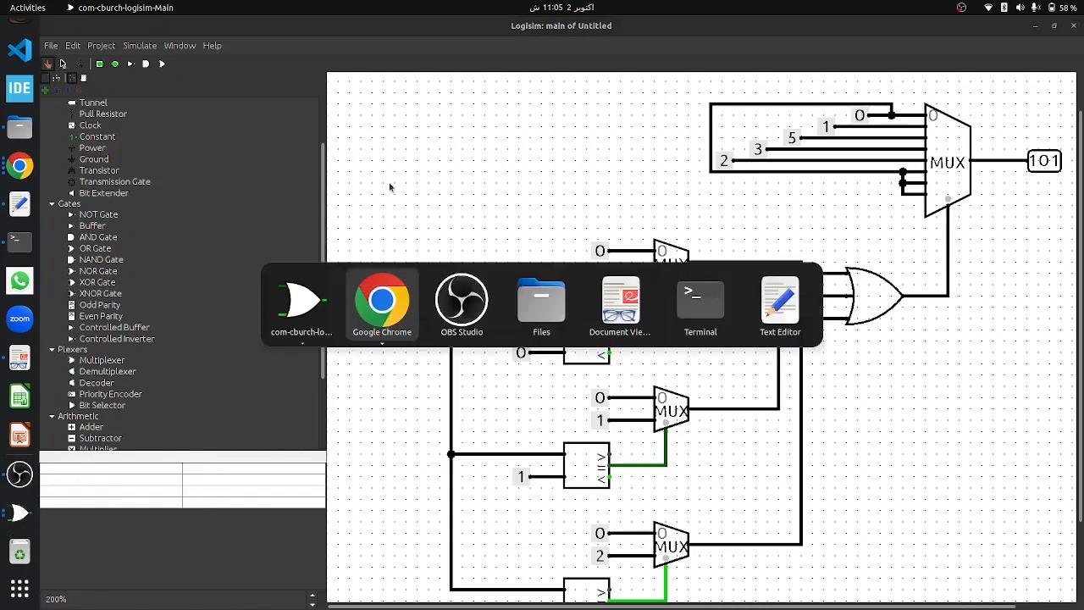